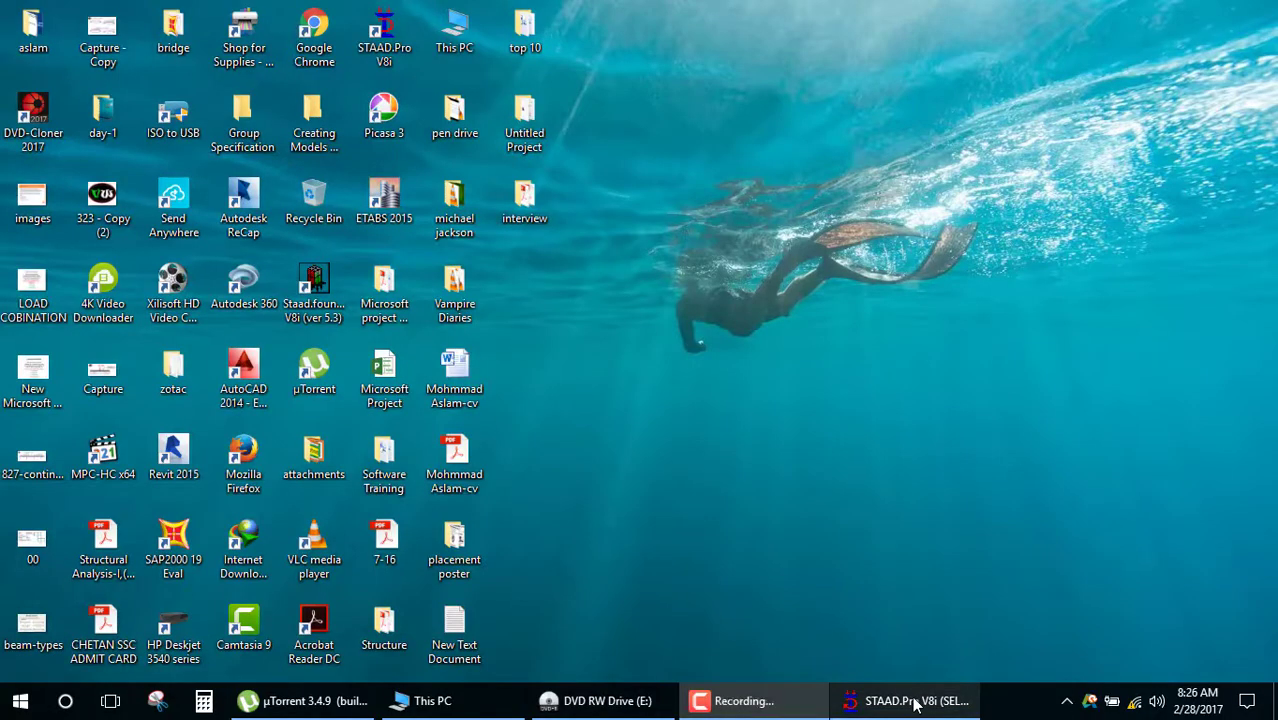
# Step: Restore the STAAD.Pro window and zoom in slightly on the multi-story frame model
pyautogui.click(910, 701)
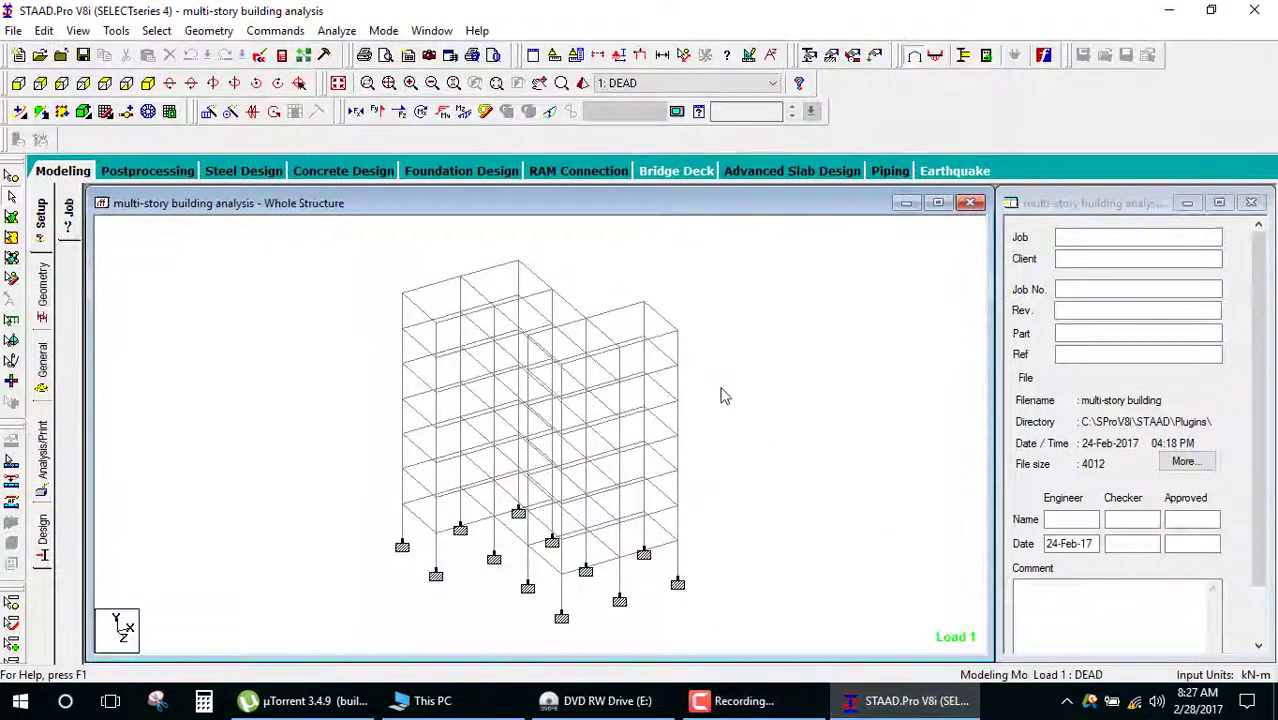
pyautogui.scroll(1, 746, 385)
pyautogui.scroll(1, 746, 391)
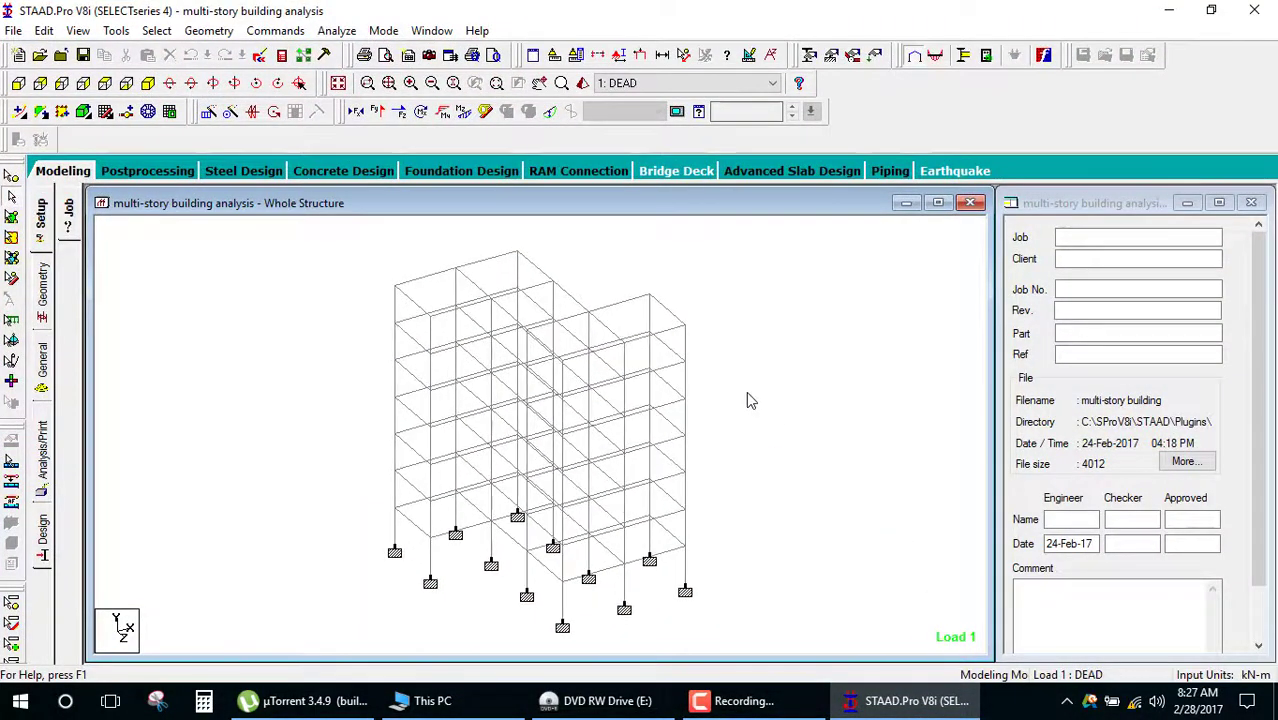
# Step: Review the geometry tables and the members using the 0.40x0.40 and 0.40x0.30 sections
pyautogui.click(43, 300)
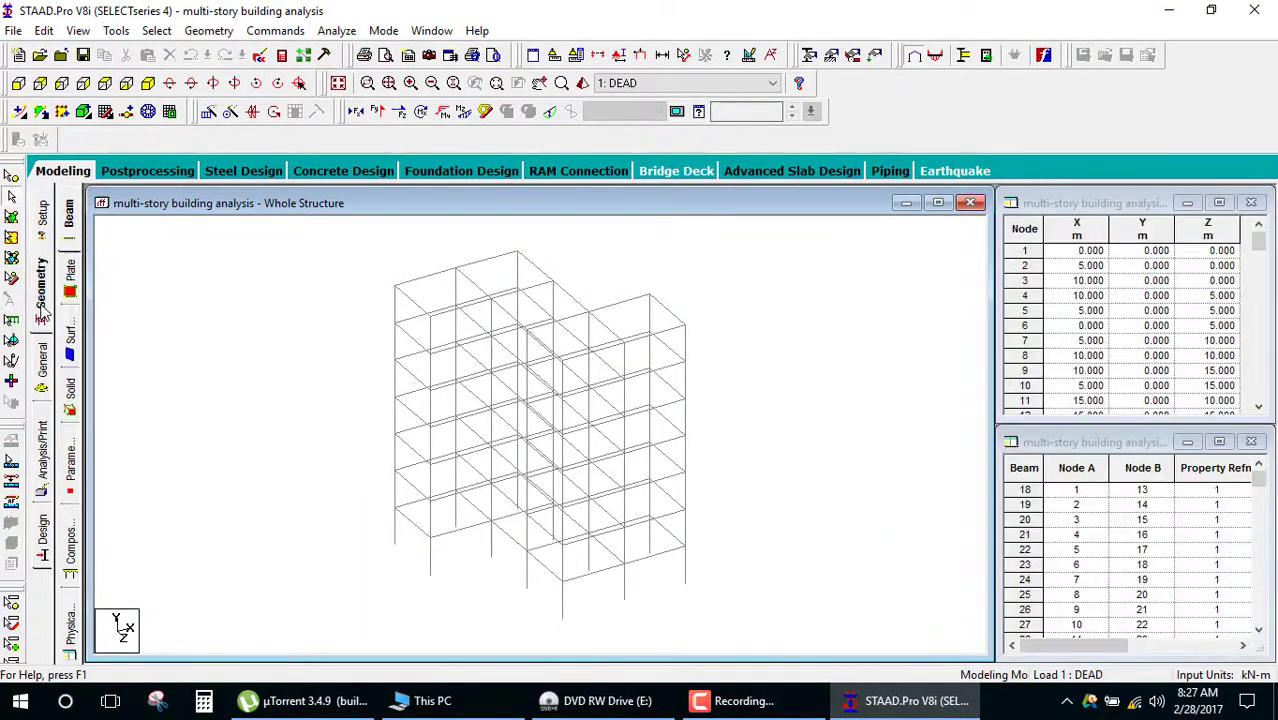
pyautogui.click(43, 355)
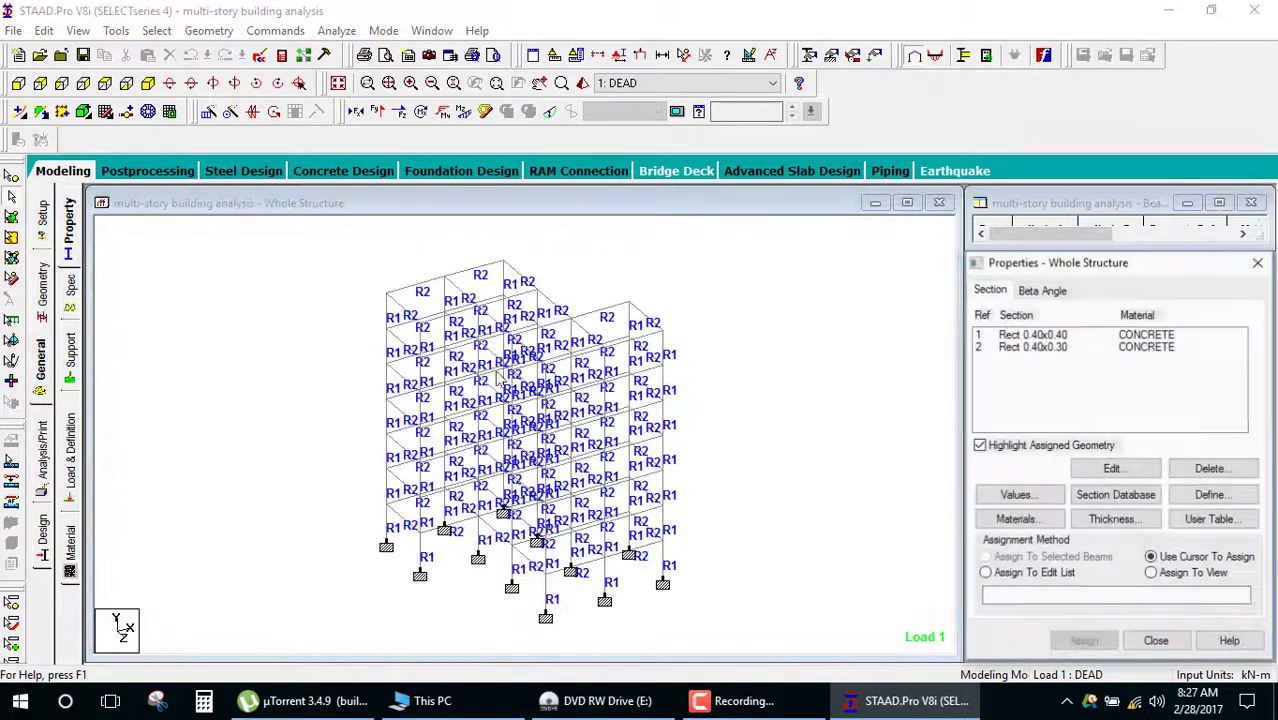
pyautogui.click(1050, 336)
pyautogui.click(1052, 349)
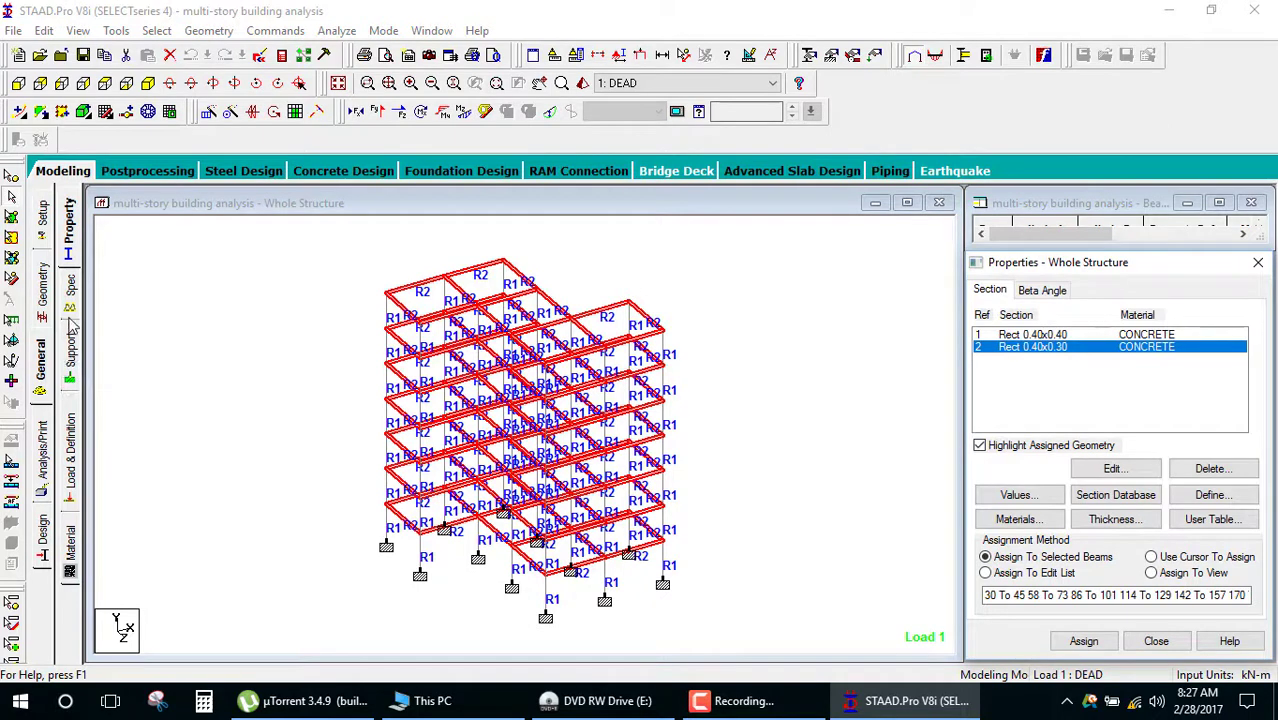
# Step: Check which nodes carry Support 2 and list load cases DEAD, LIVE and 1.5(DL+LL)
pyautogui.click(70, 348)
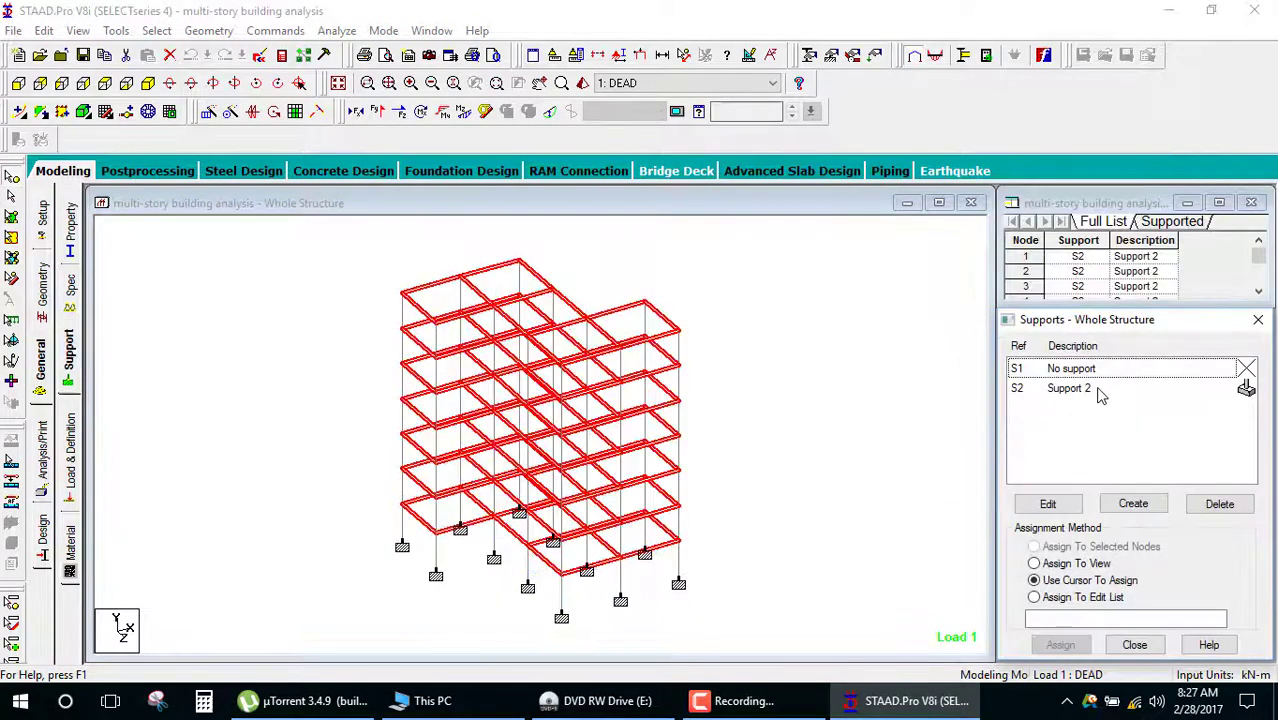
pyautogui.click(1099, 388)
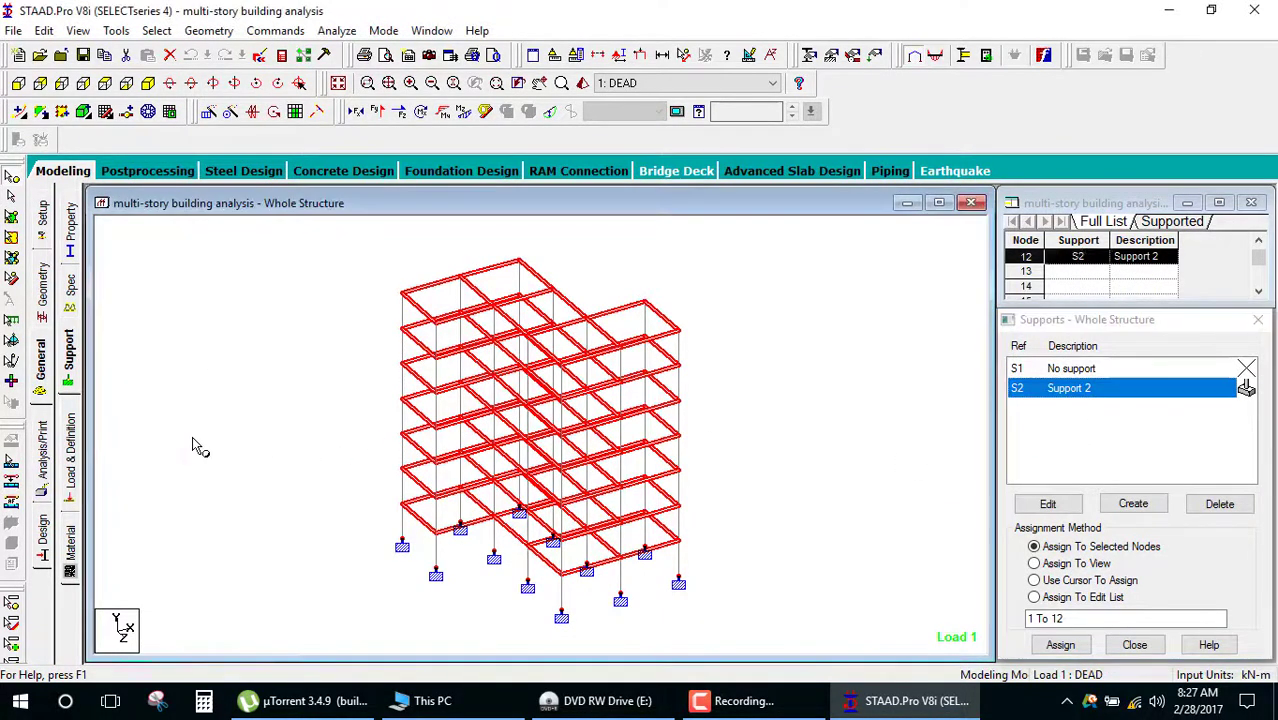
pyautogui.click(70, 452)
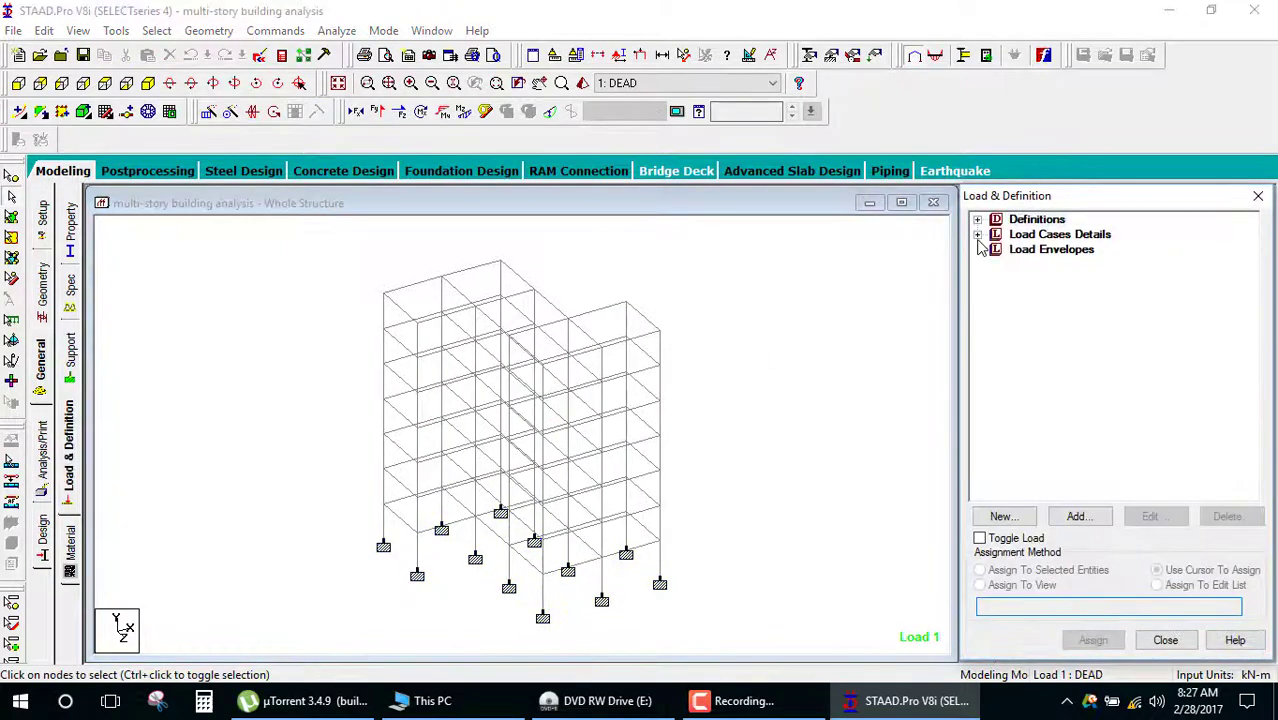
pyautogui.click(978, 236)
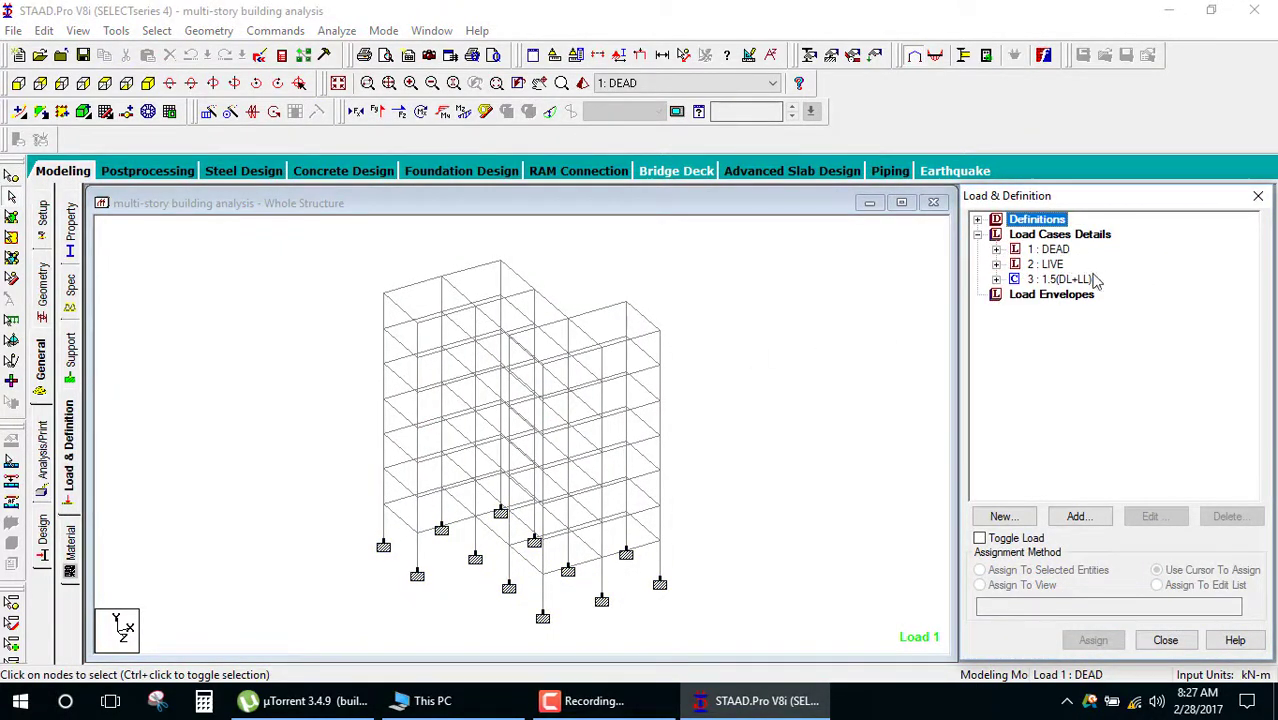
pyautogui.click(754, 318)
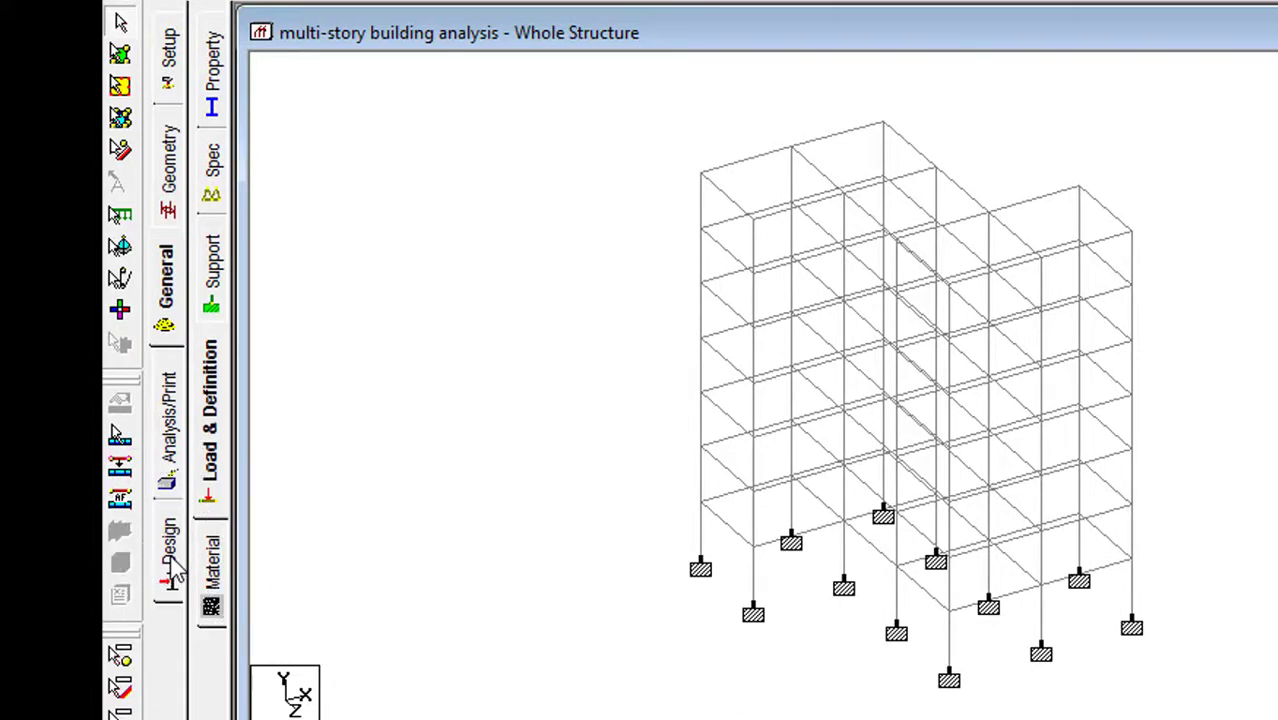
# Step: Set the concrete design code to IS456
pyautogui.click(172, 570)
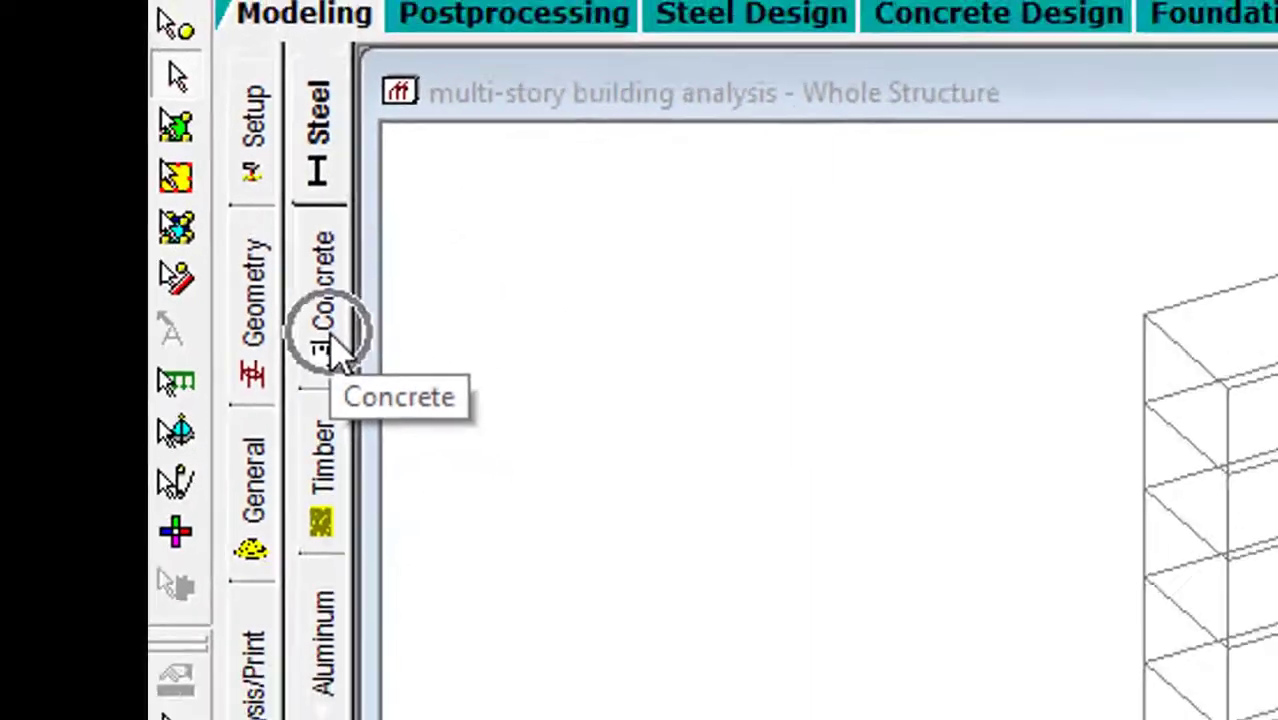
pyautogui.click(75, 305)
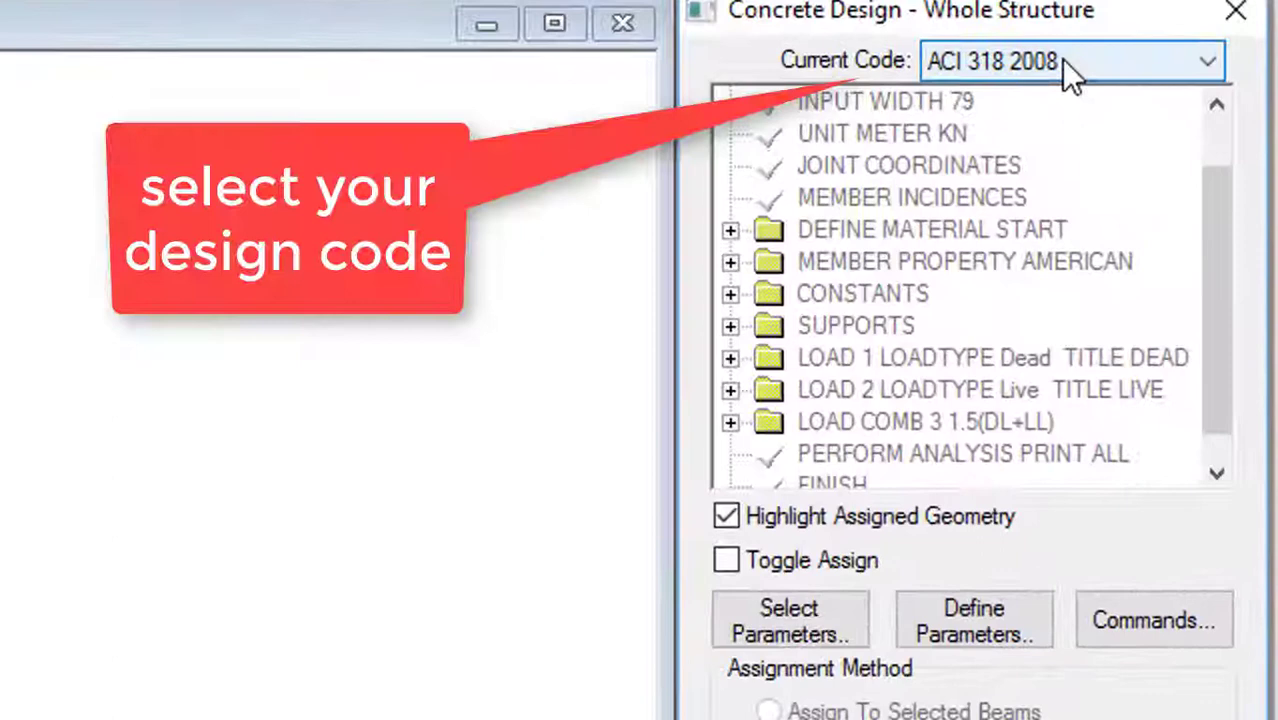
pyautogui.click(1073, 73)
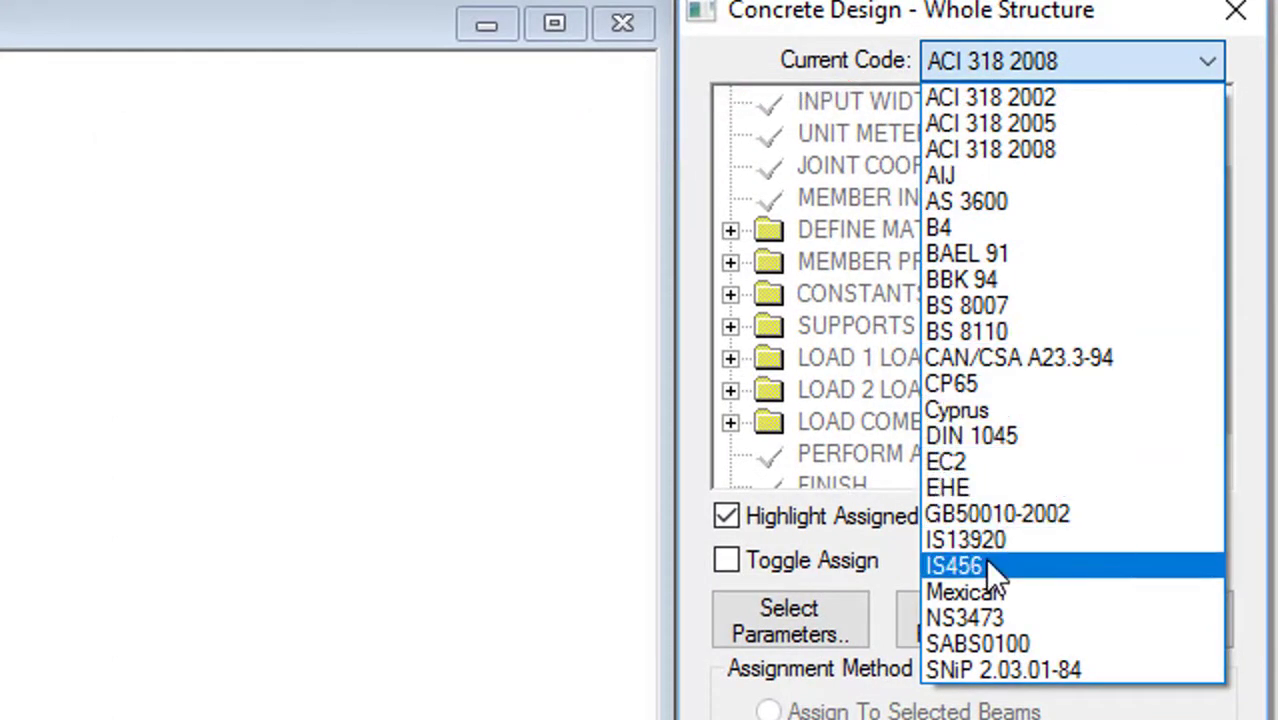
pyautogui.click(1021, 568)
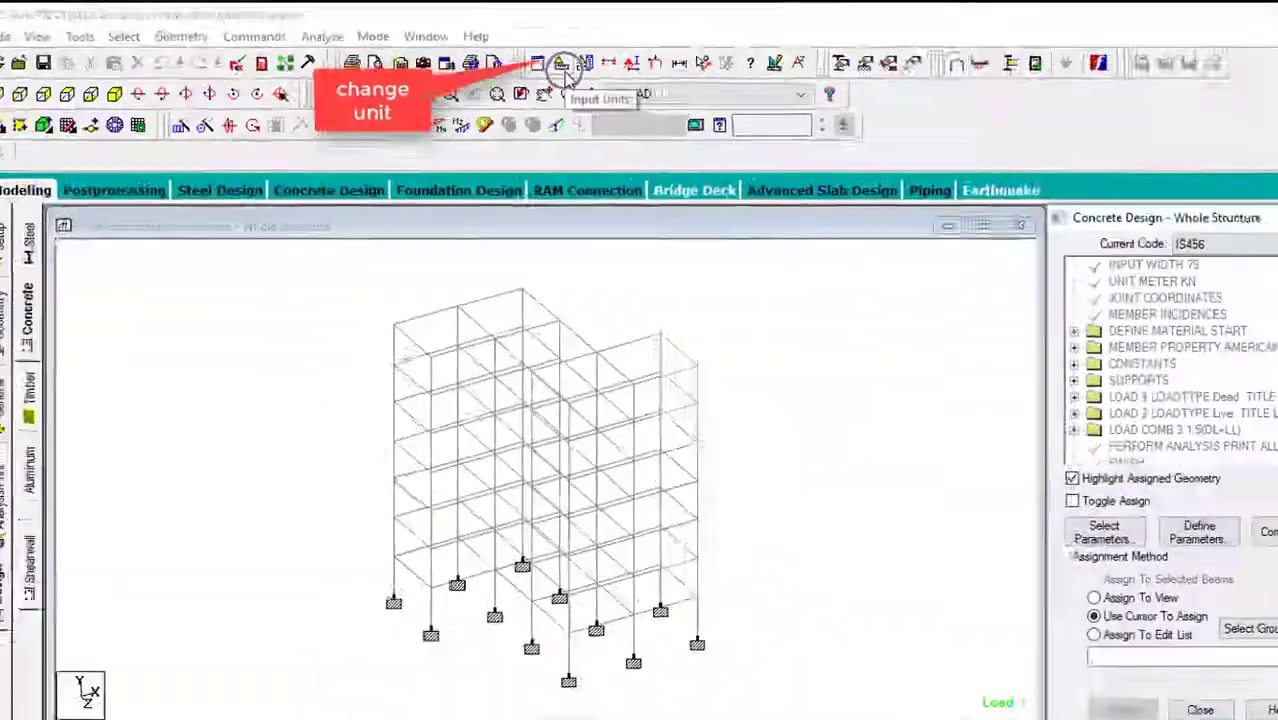
# Step: Switch the input force unit to Newton so units are N-mm
pyautogui.click(564, 70)
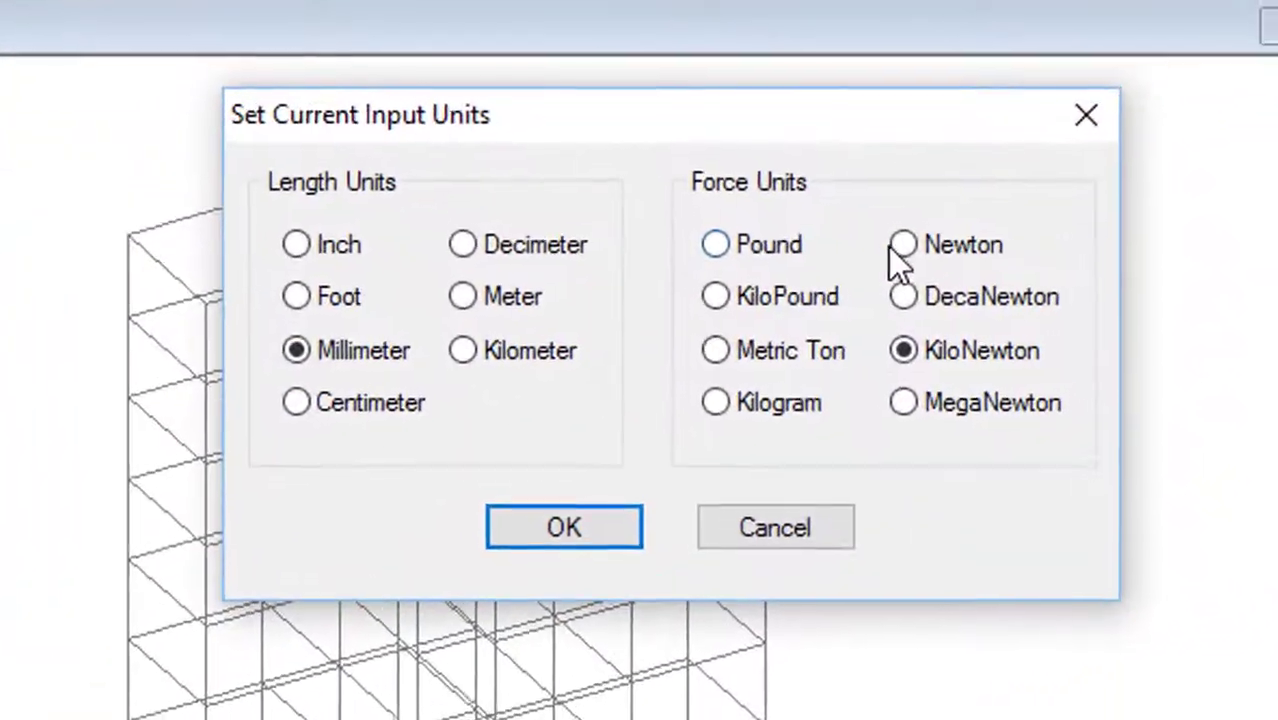
pyautogui.click(738, 297)
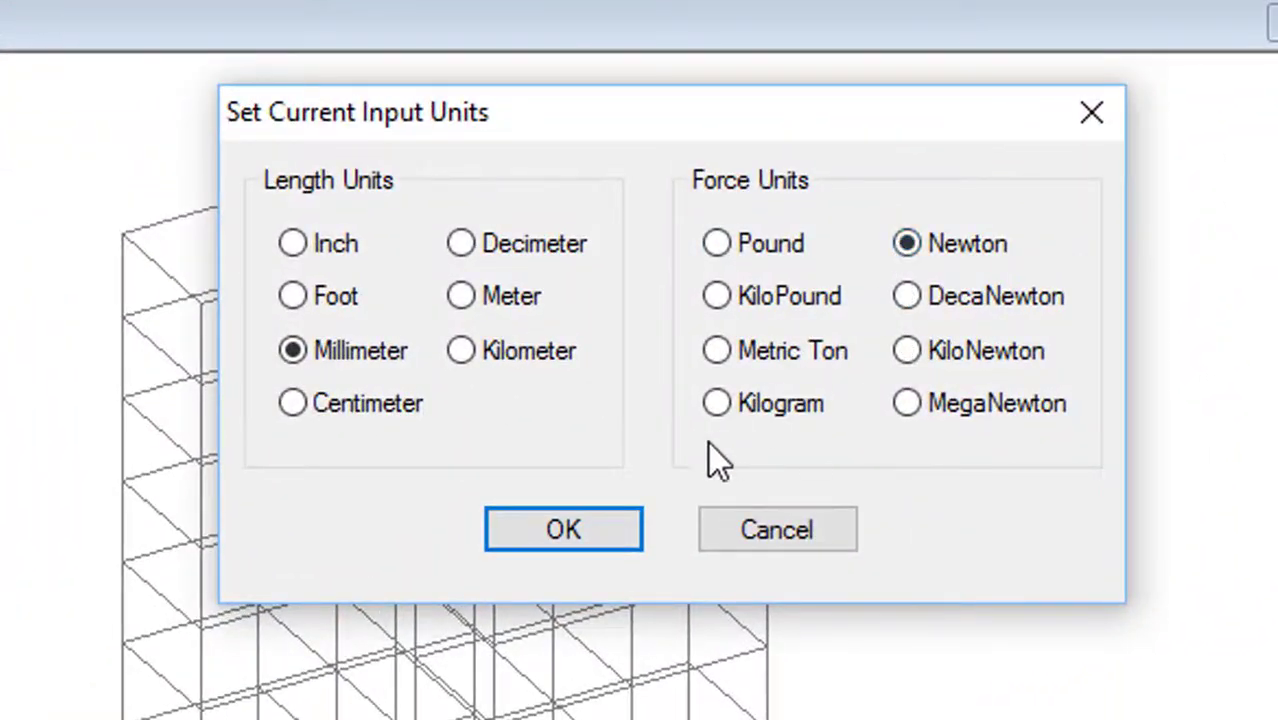
pyautogui.click(605, 525)
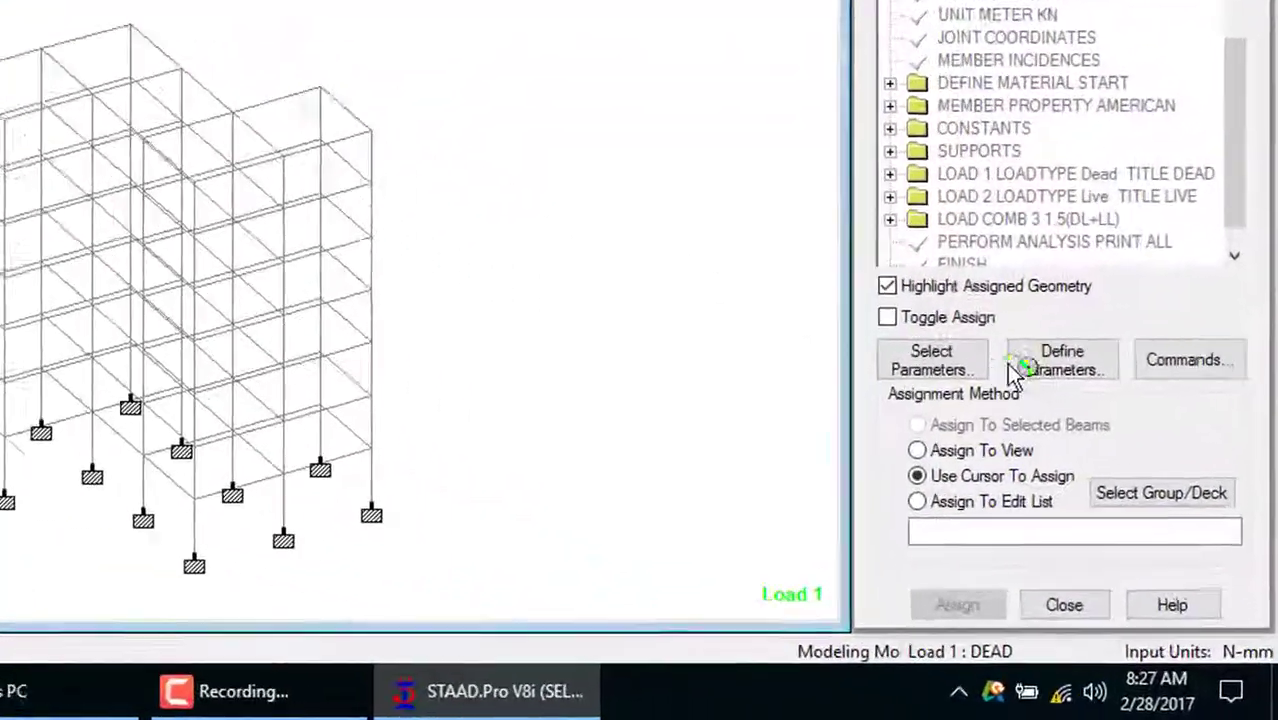
# Step: Add a 25 mm CLEAR cover design parameter, dismissing a stray Burn a Disc prompt
pyautogui.click(1132, 490)
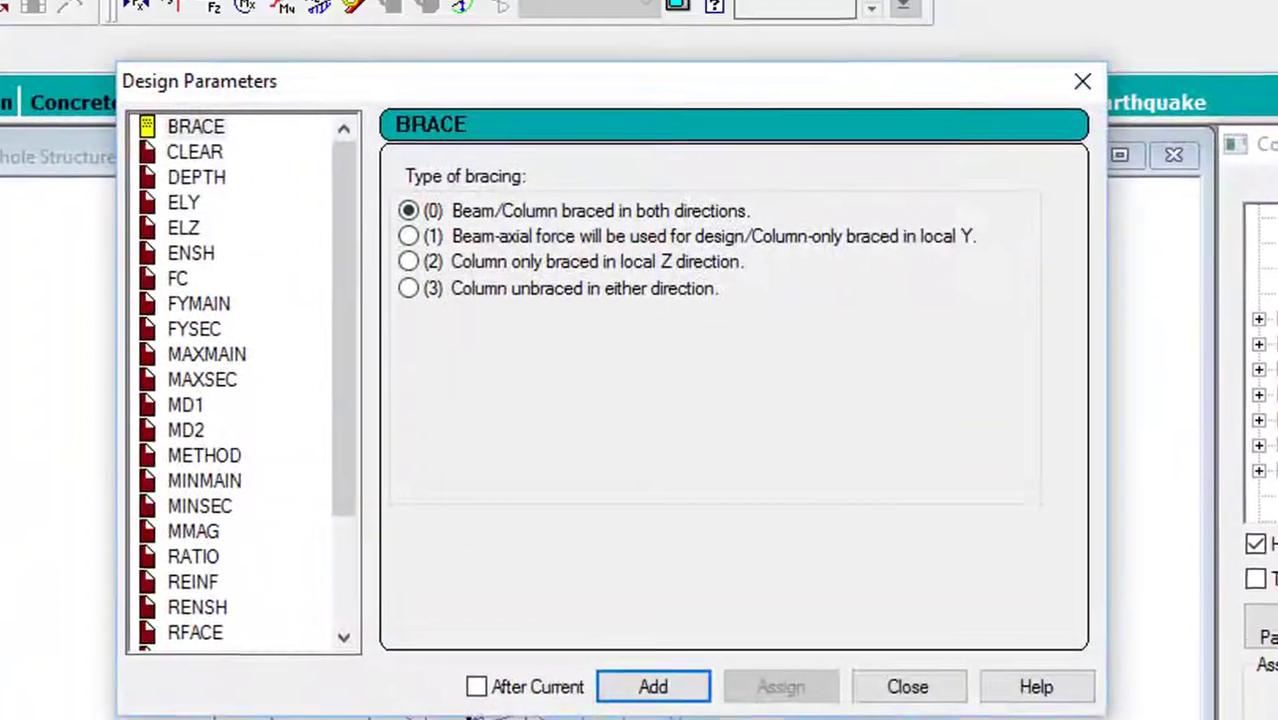
pyautogui.click(220, 136)
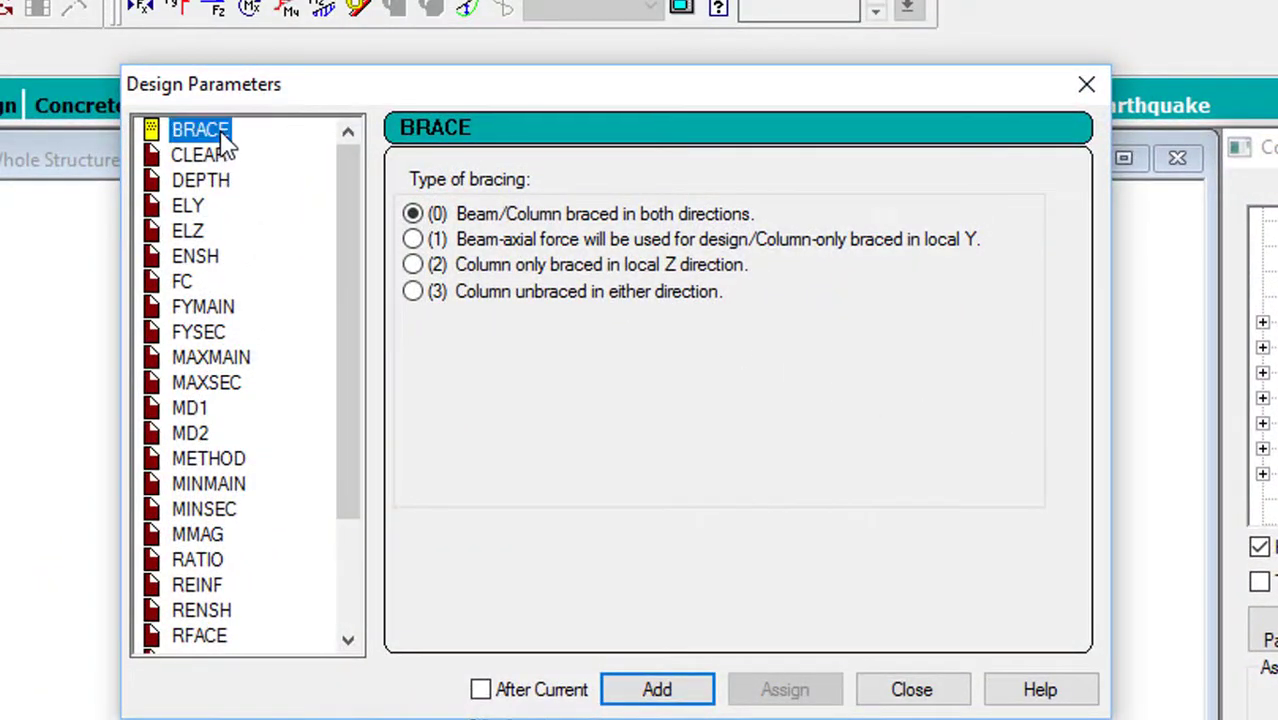
pyautogui.click(227, 164)
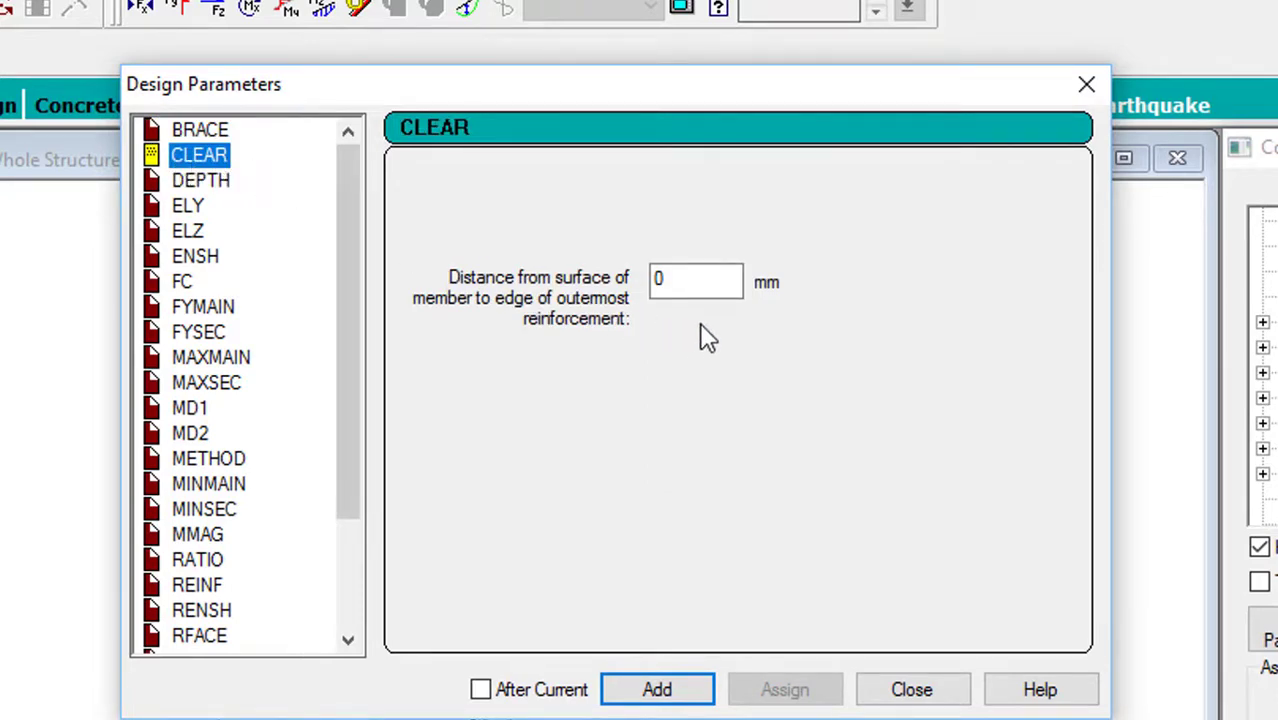
pyautogui.moveTo(705, 282); pyautogui.dragTo(628, 273)
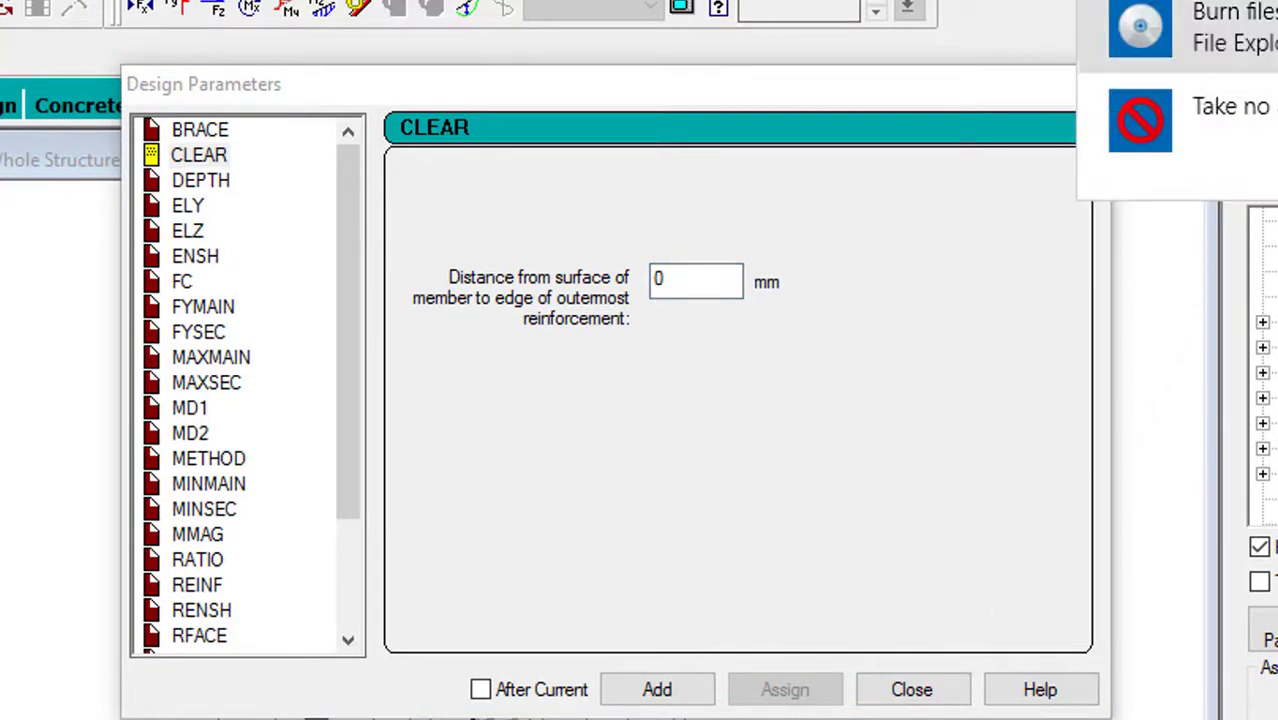
pyautogui.click(1180, 28)
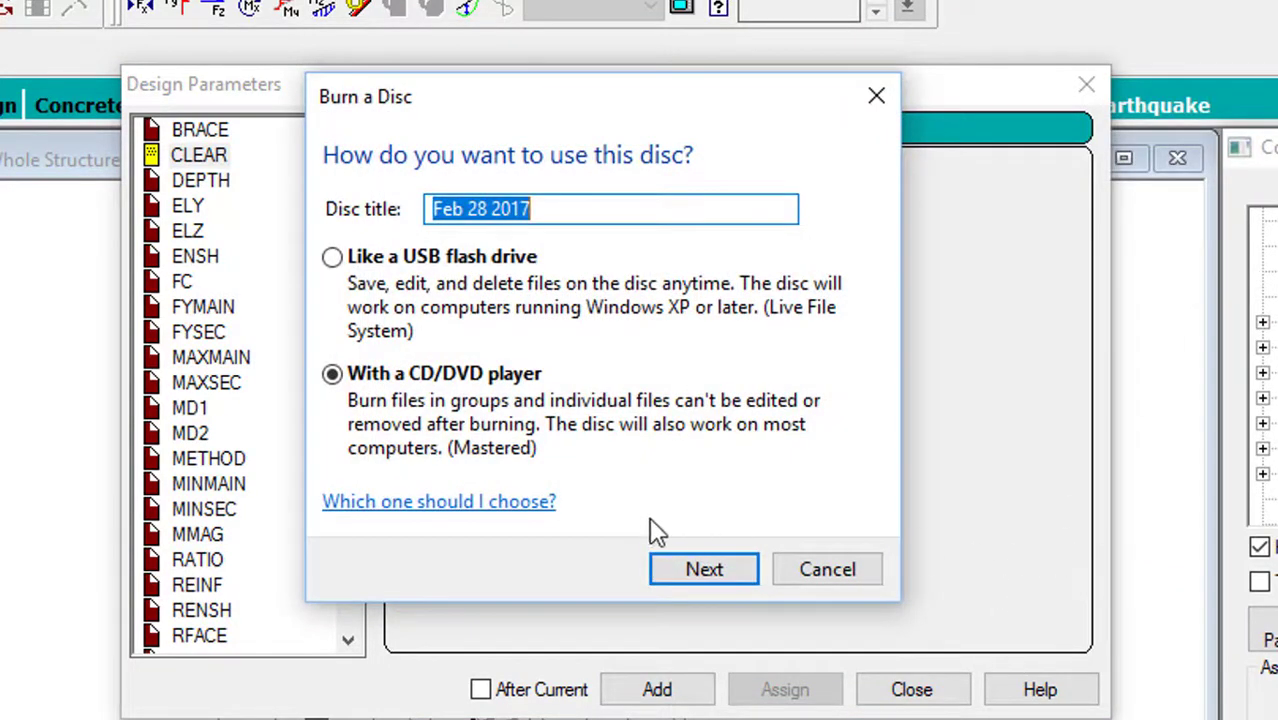
pyautogui.click(856, 571)
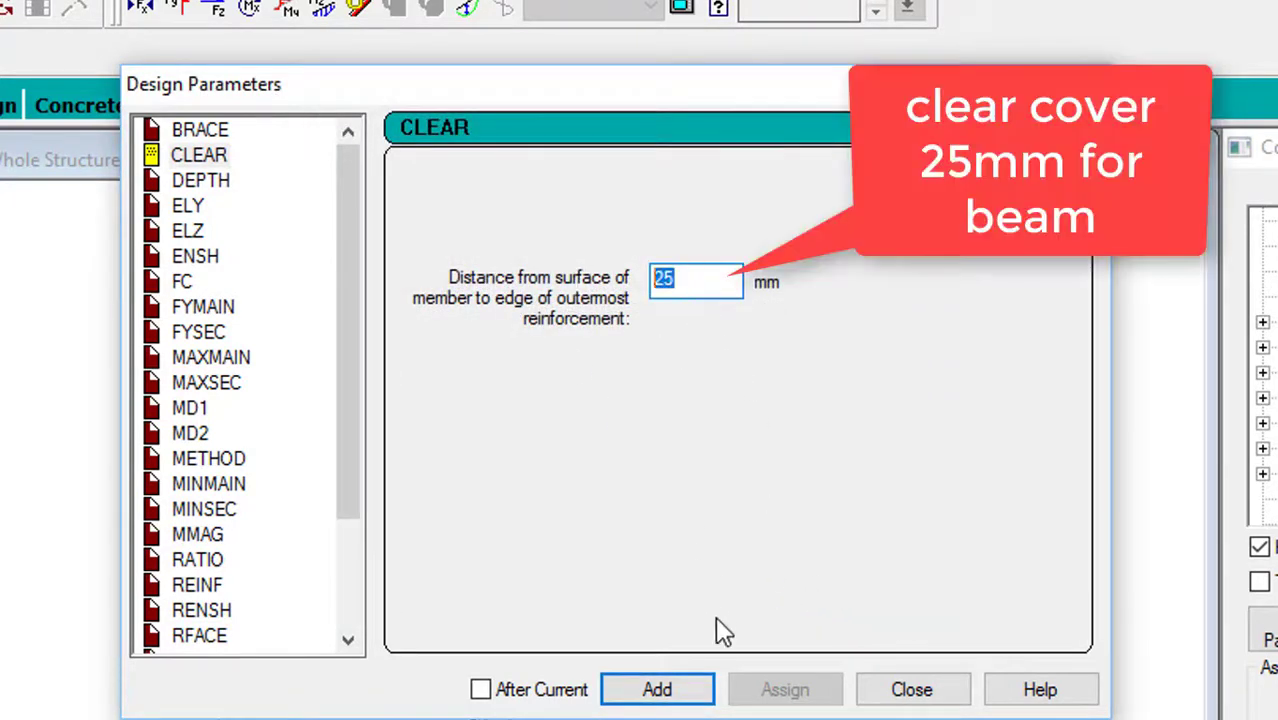
pyautogui.click(706, 688)
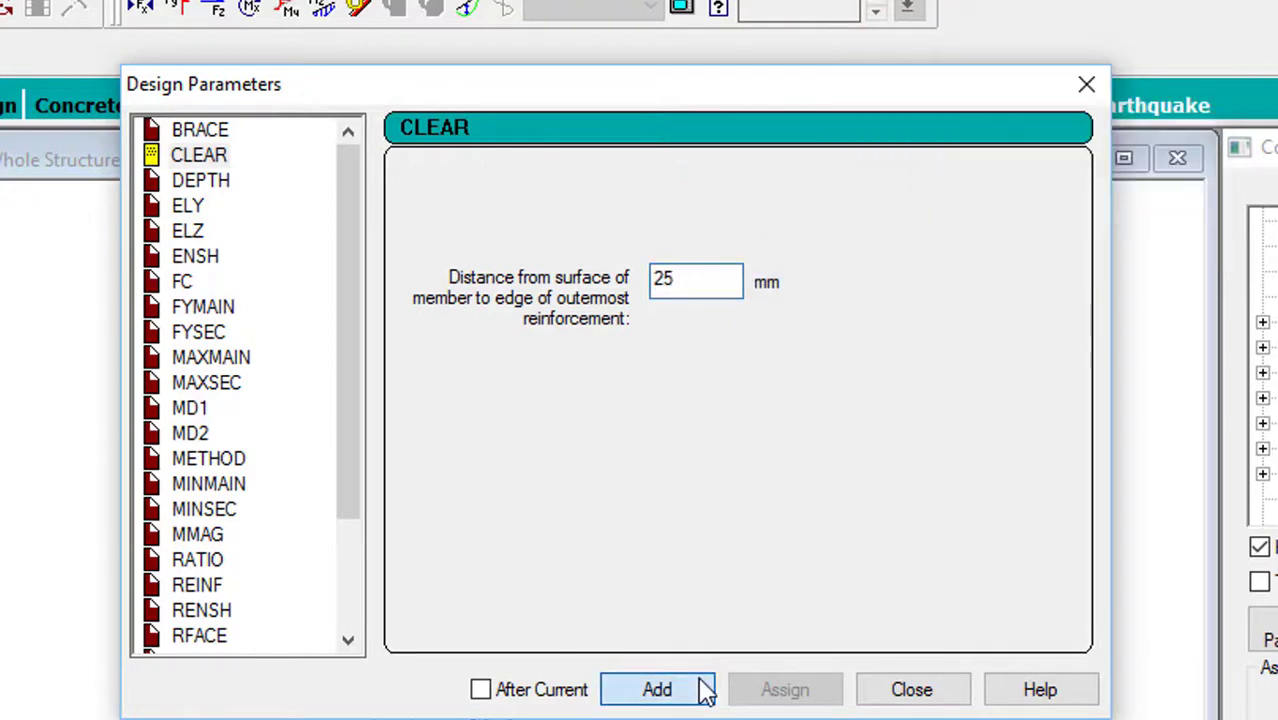
# Step: Add a second CLEAR cover parameter of 40 mm
pyautogui.doubleClick(706, 281)
pyautogui.write('40')
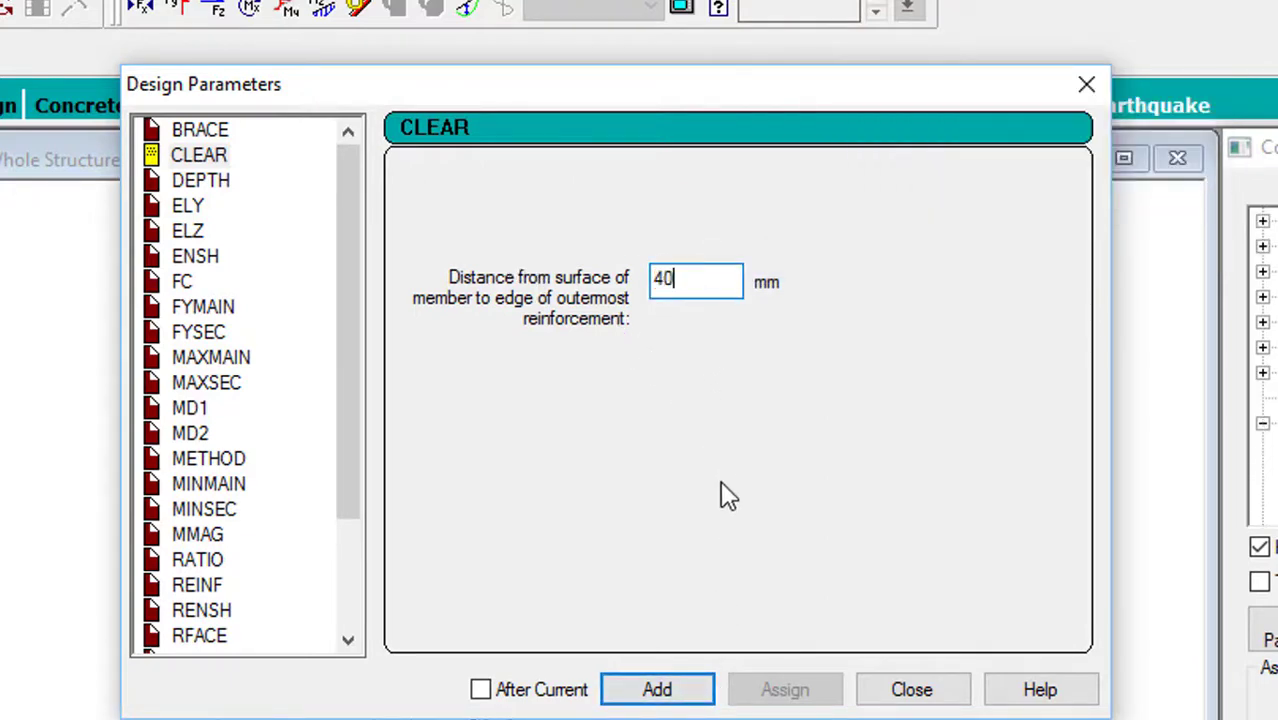
pyautogui.click(699, 692)
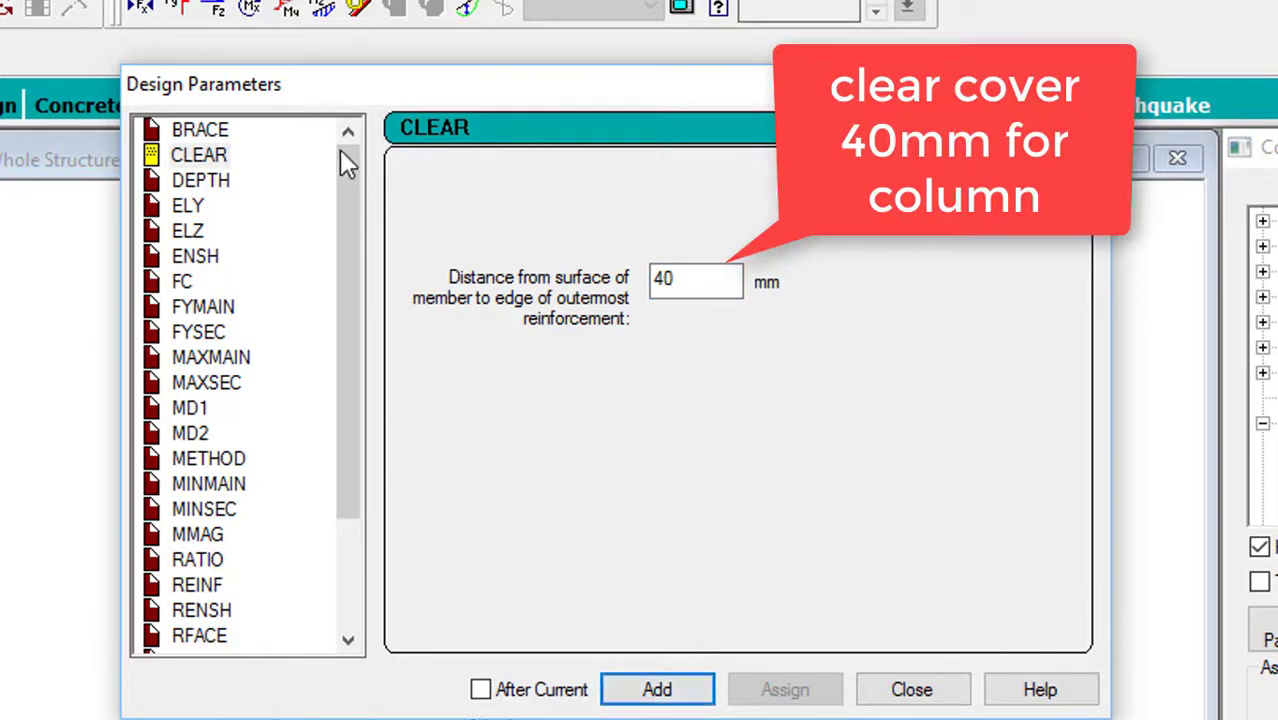
pyautogui.click(182, 282)
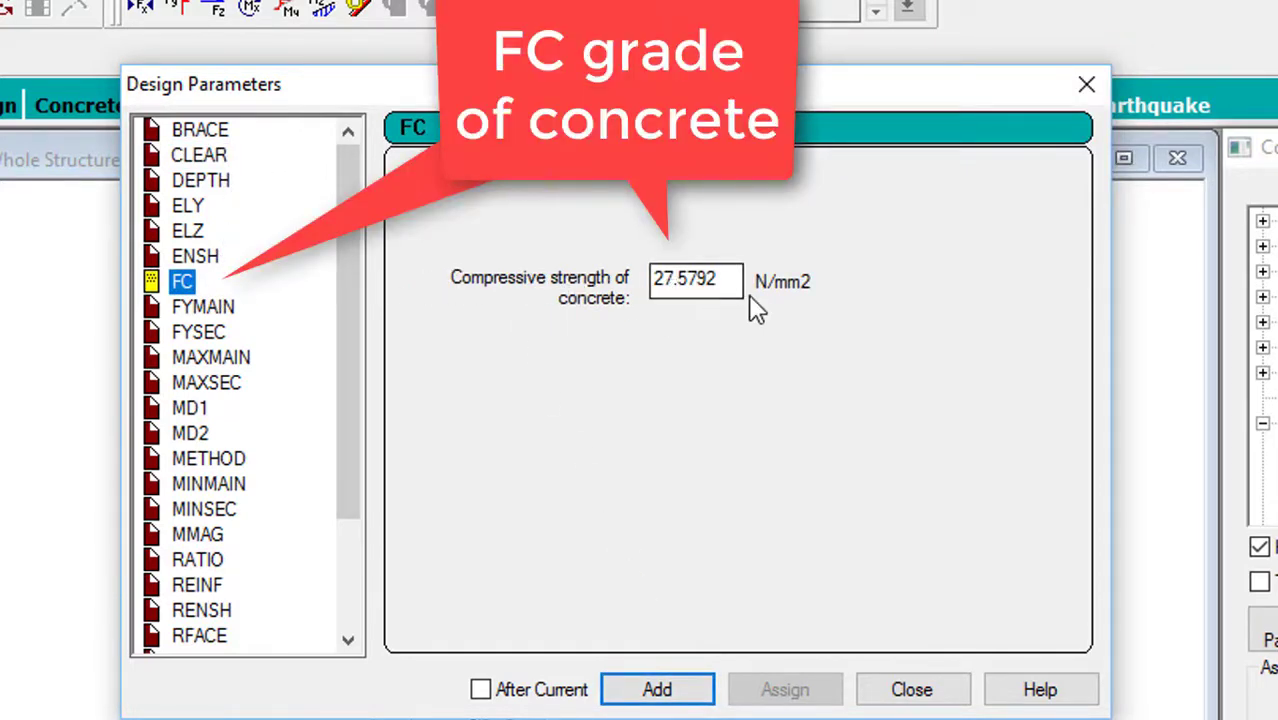
# Step: Add design parameters FC 25 and FYMAIN 415
pyautogui.moveTo(741, 284); pyautogui.dragTo(362, 257)
pyautogui.write('25')
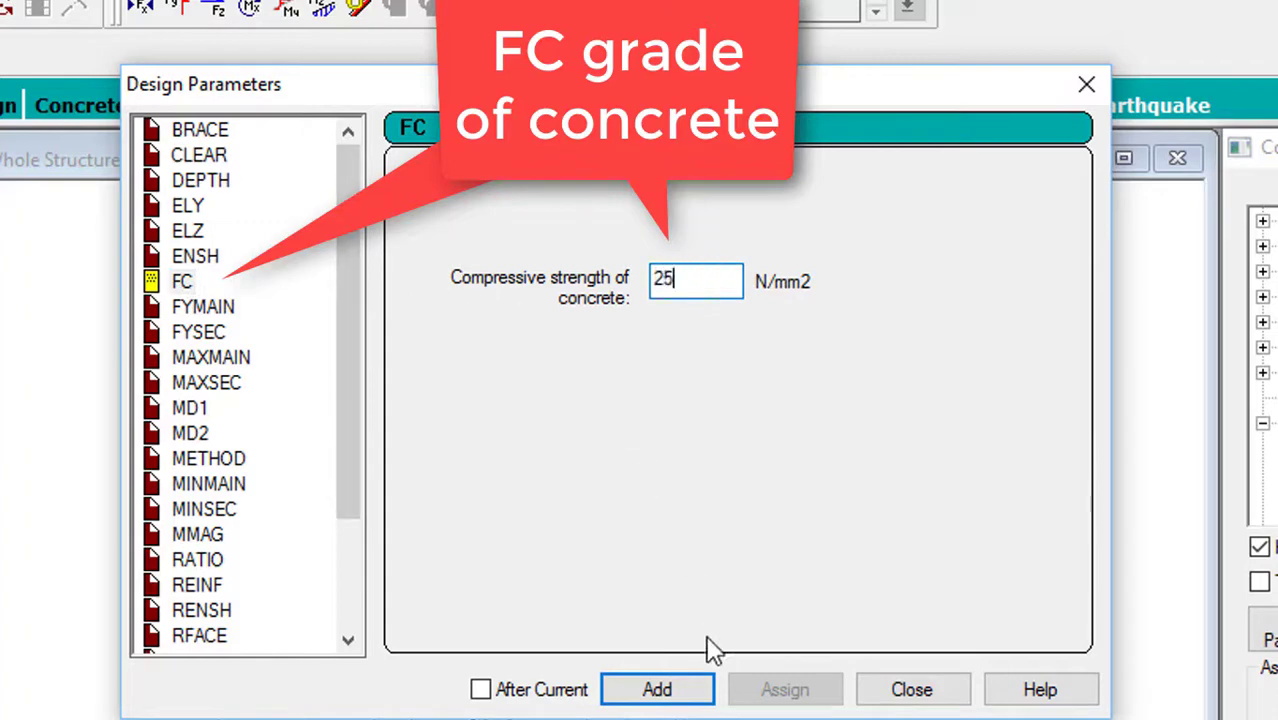
pyautogui.click(703, 689)
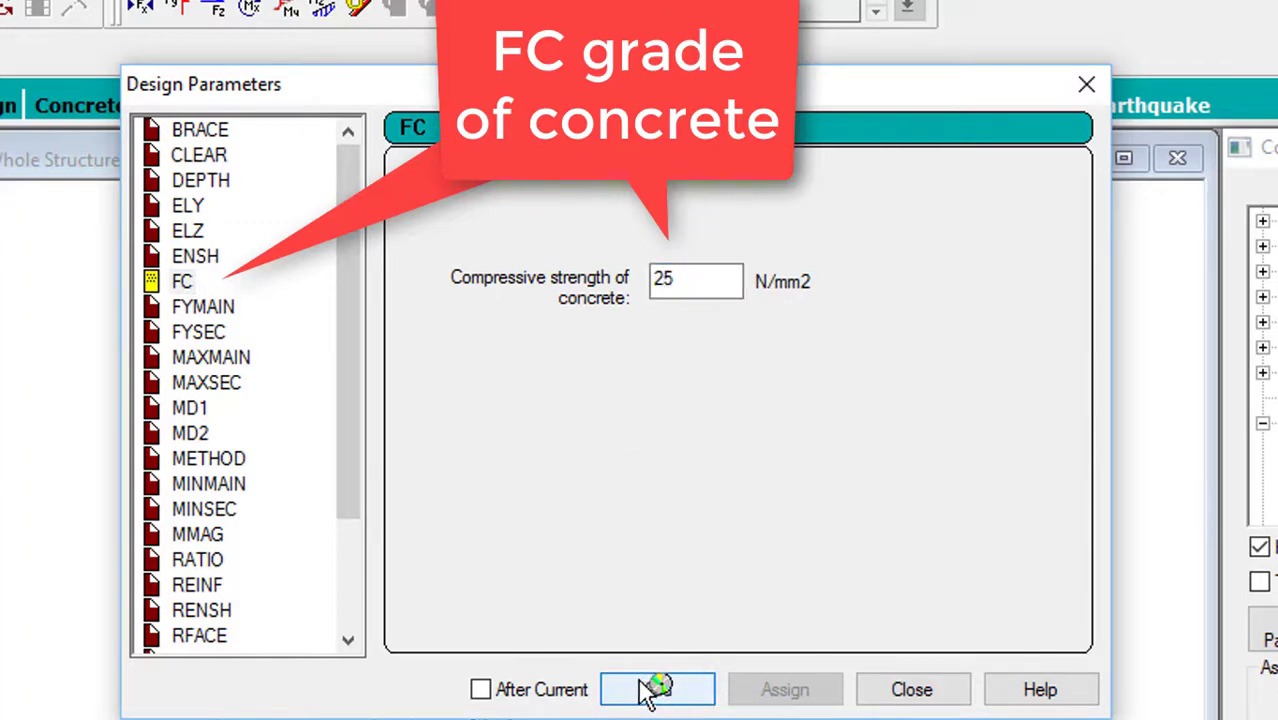
pyautogui.click(204, 311)
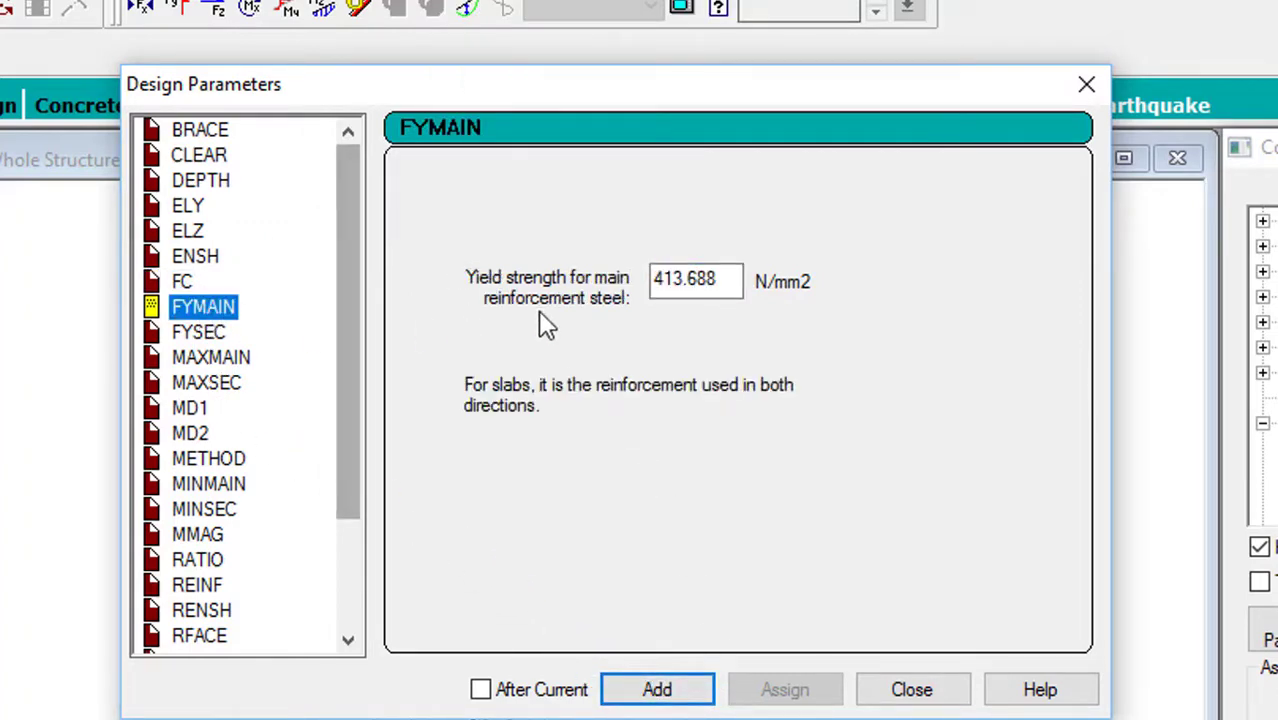
pyautogui.moveTo(736, 280); pyautogui.dragTo(371, 277)
pyautogui.write('41')
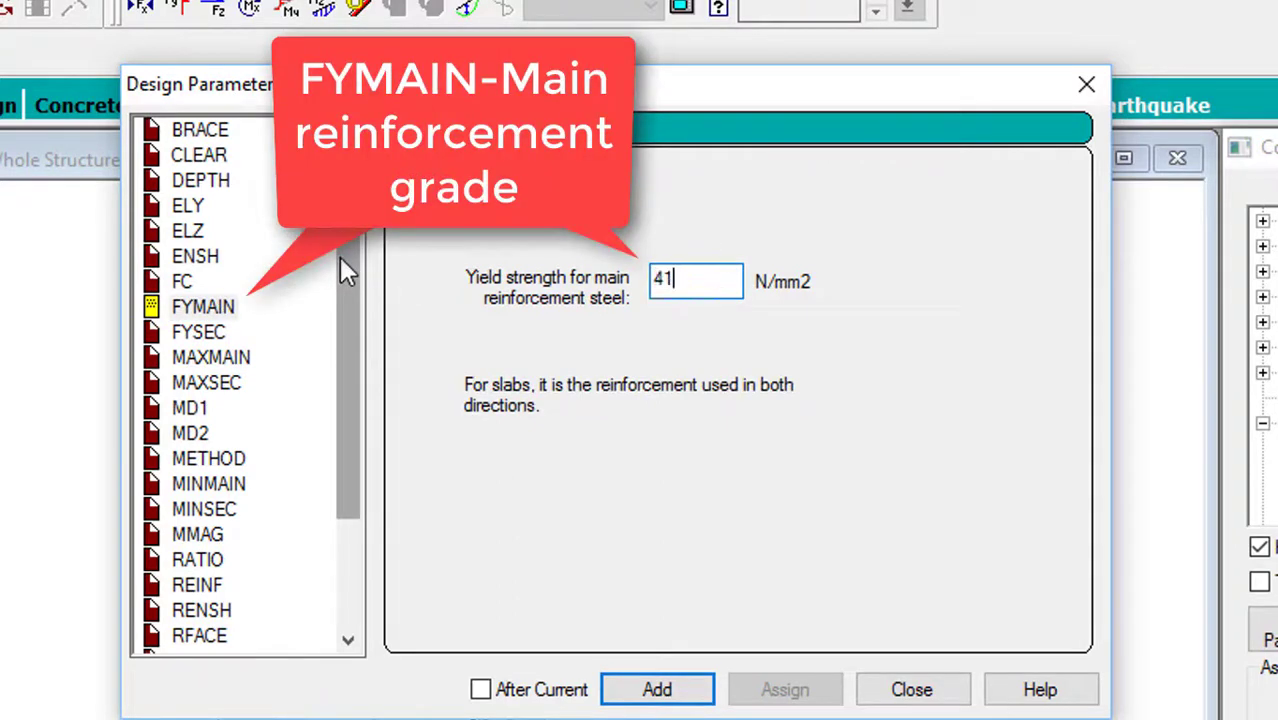
pyautogui.write('5')
pyautogui.click(659, 689)
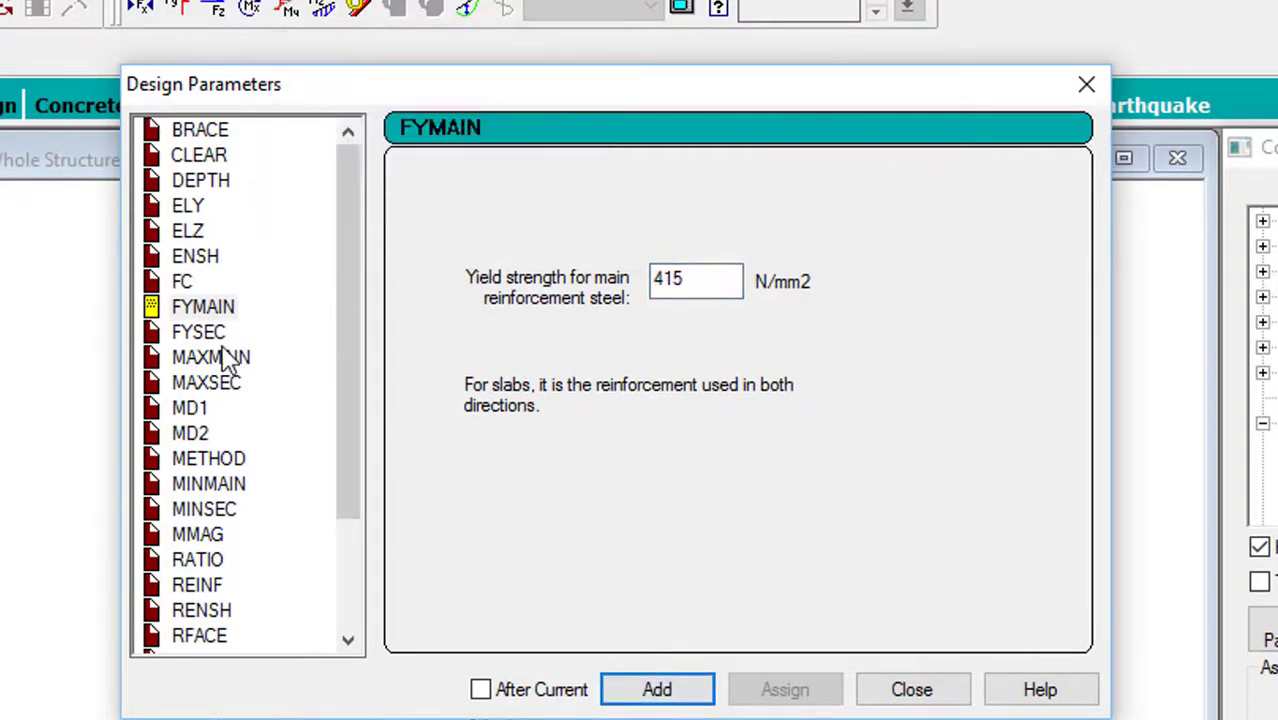
# Step: Add FYSEC 415 and set the maximum main bar size to 25 mm
pyautogui.click(210, 334)
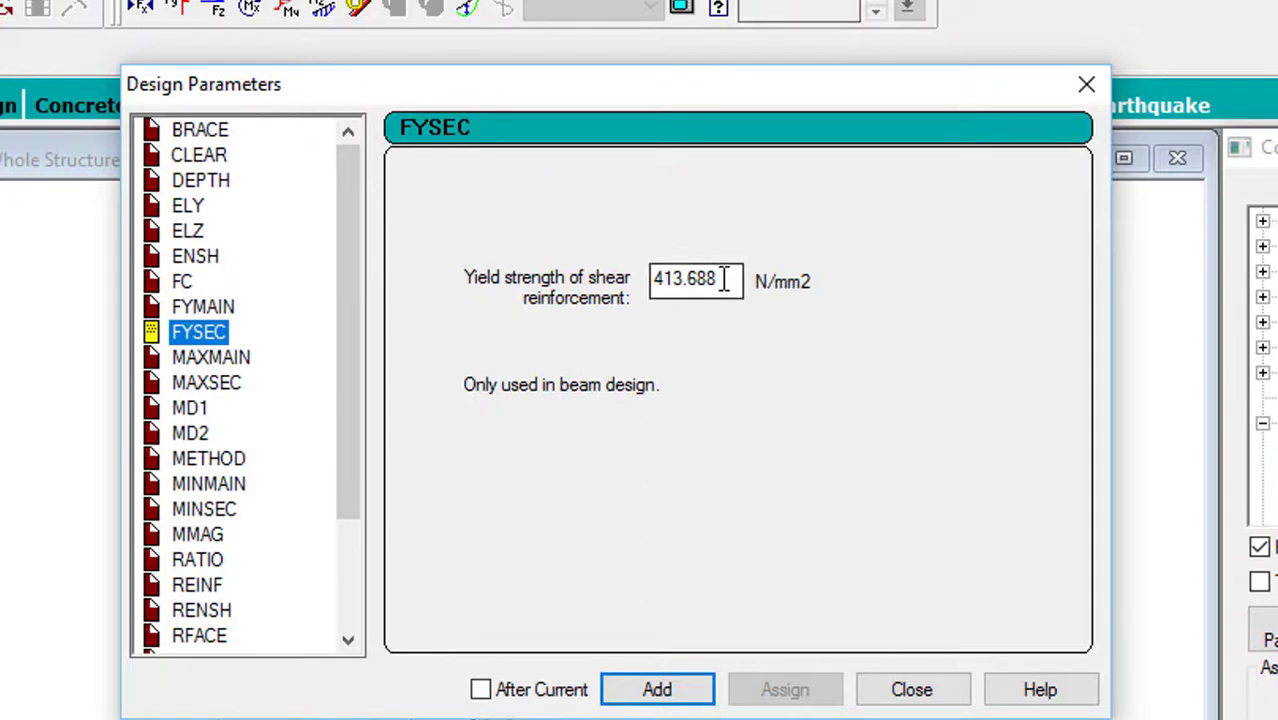
pyautogui.moveTo(725, 279); pyautogui.dragTo(600, 277)
pyautogui.write('415')
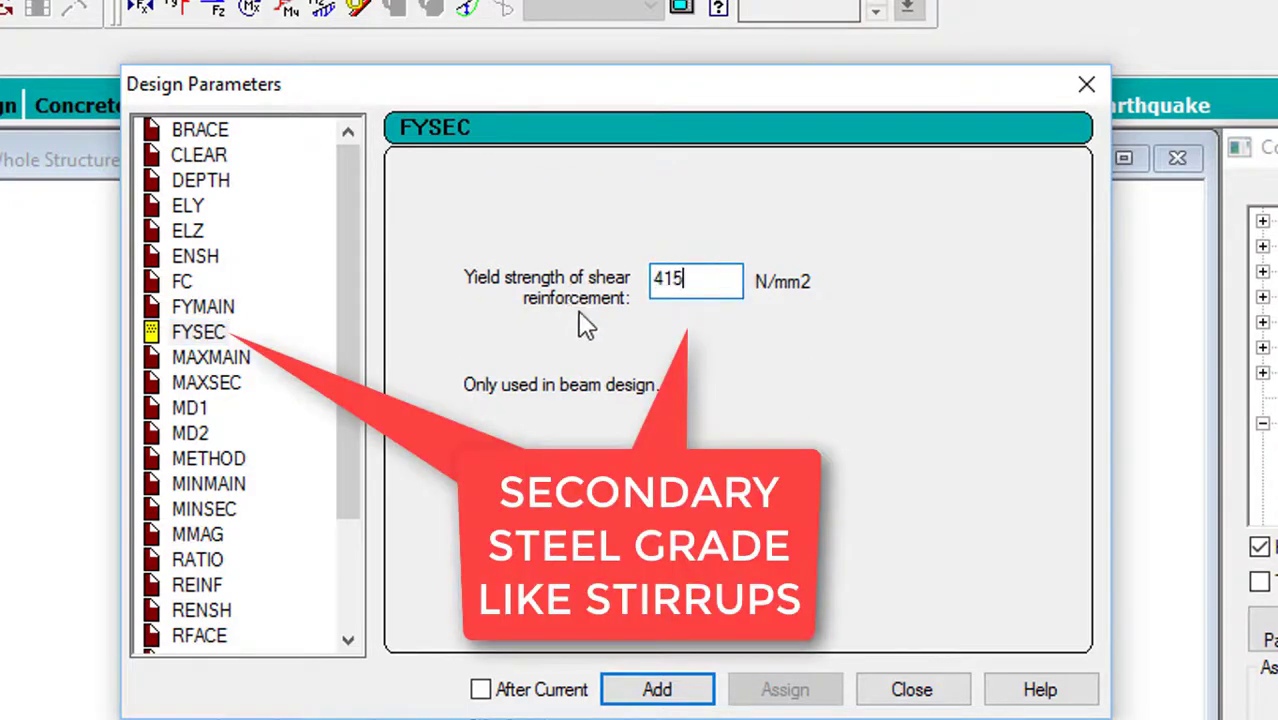
pyautogui.click(694, 687)
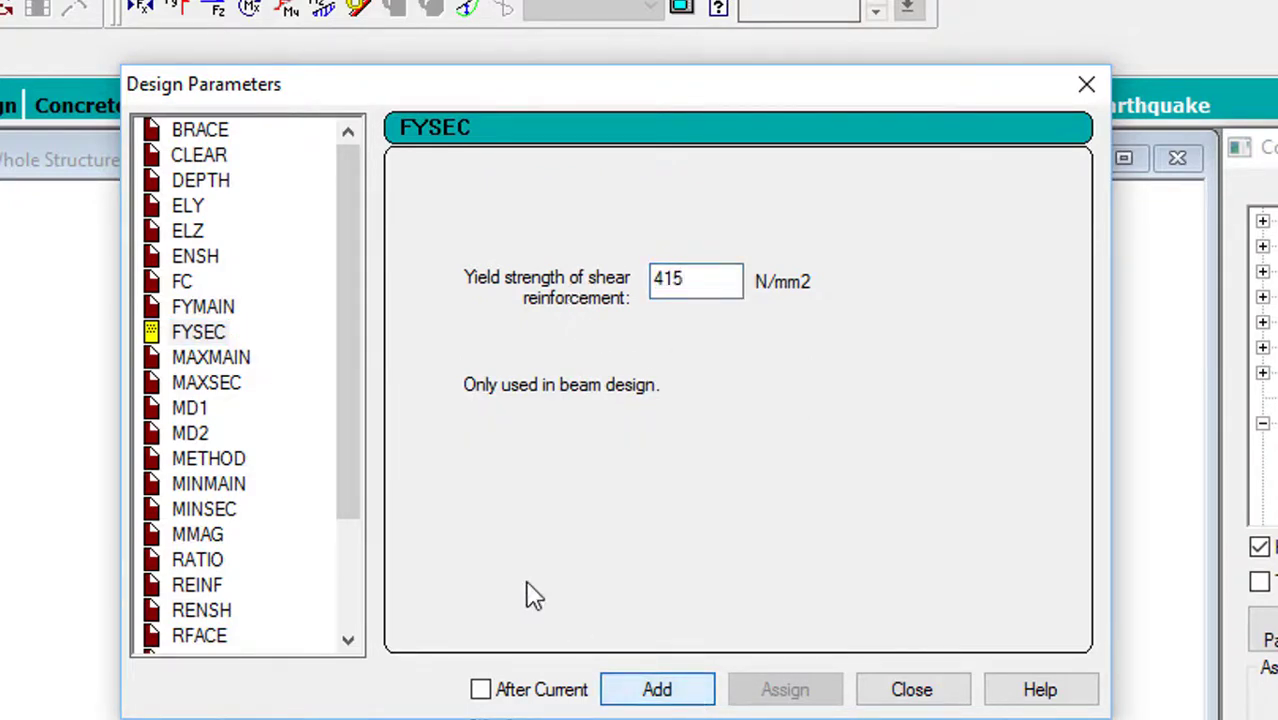
pyautogui.click(212, 358)
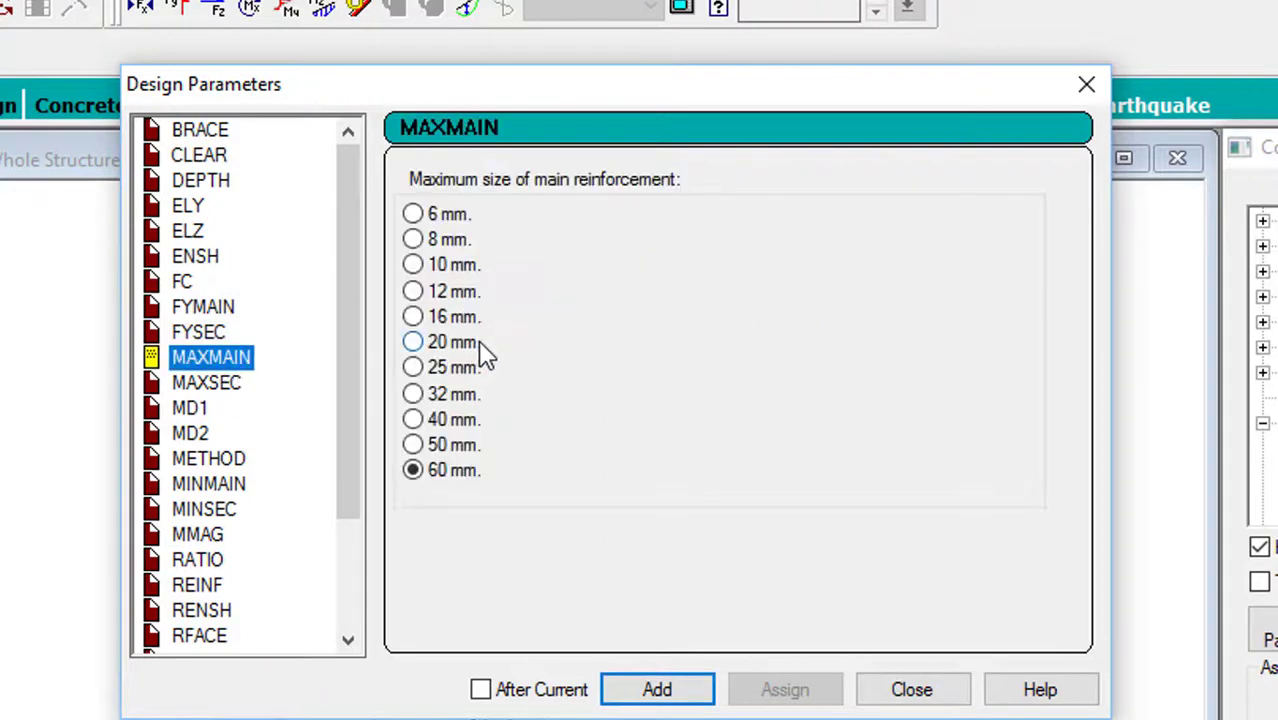
pyautogui.click(418, 367)
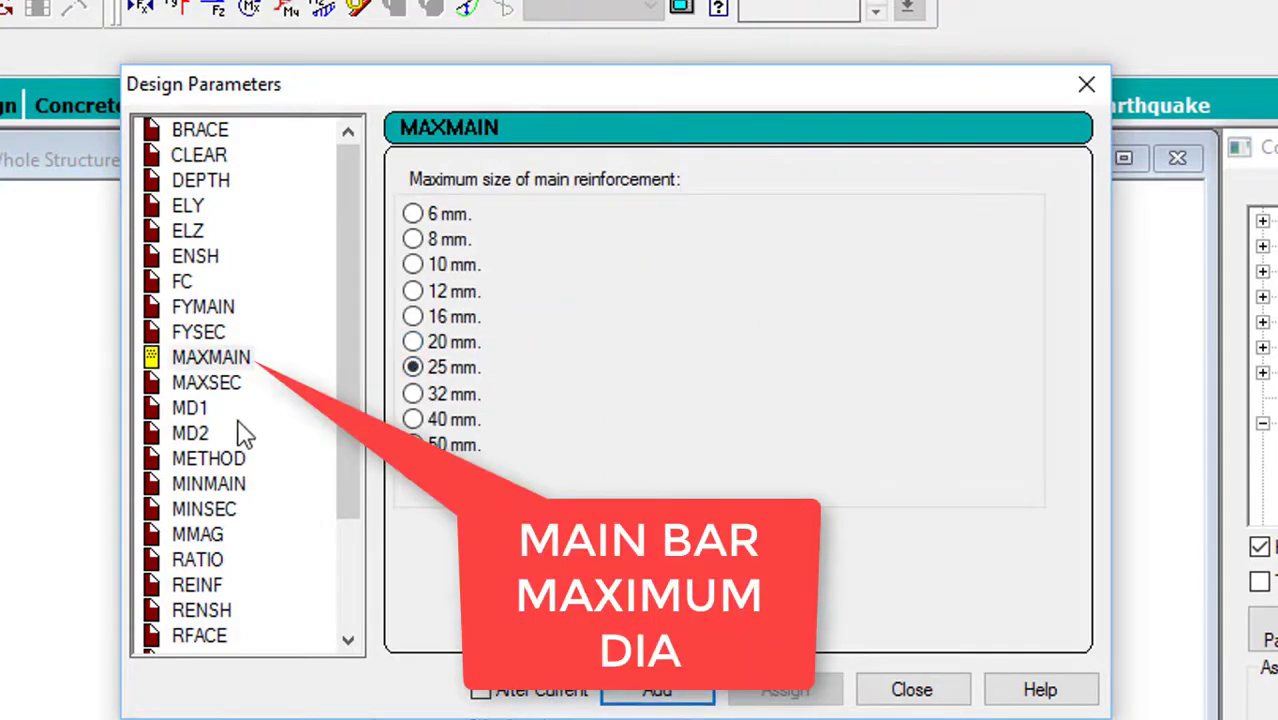
# Step: Add MAXSEC 10, MINMAIN 12, MINSEC 6 and RATIO 4, then close parameter definition
pyautogui.click(215, 386)
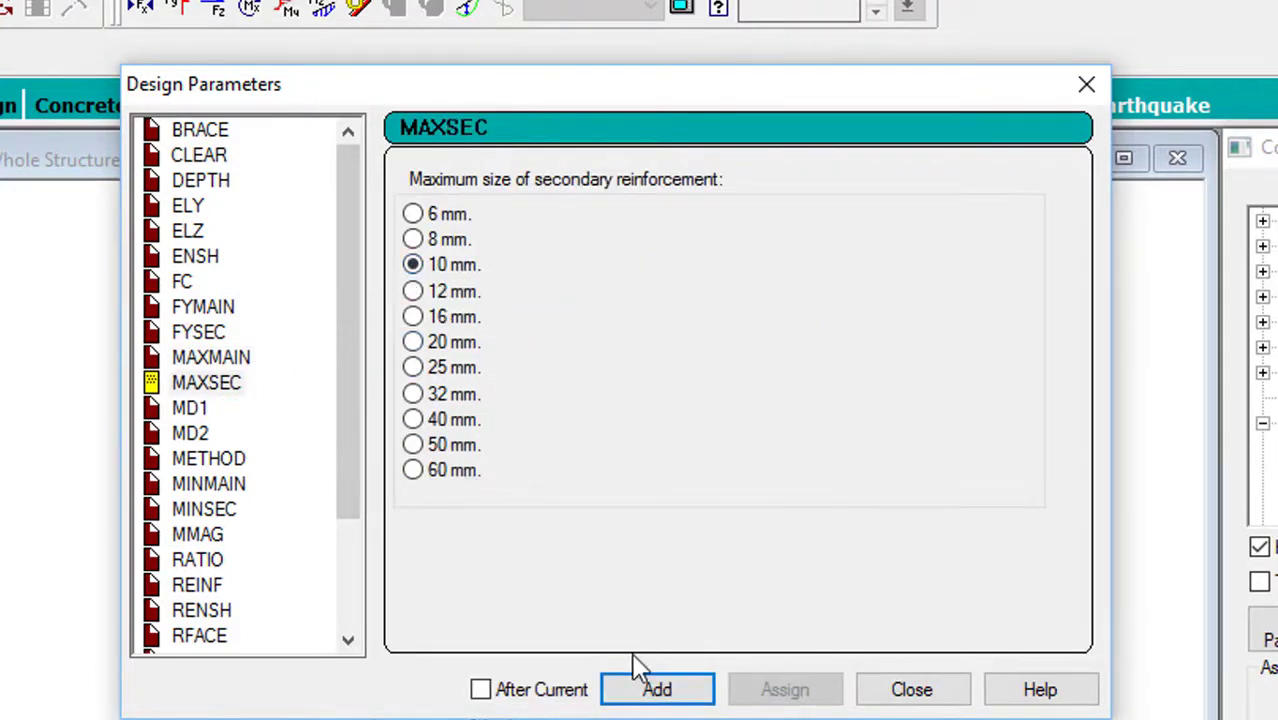
pyautogui.click(238, 486)
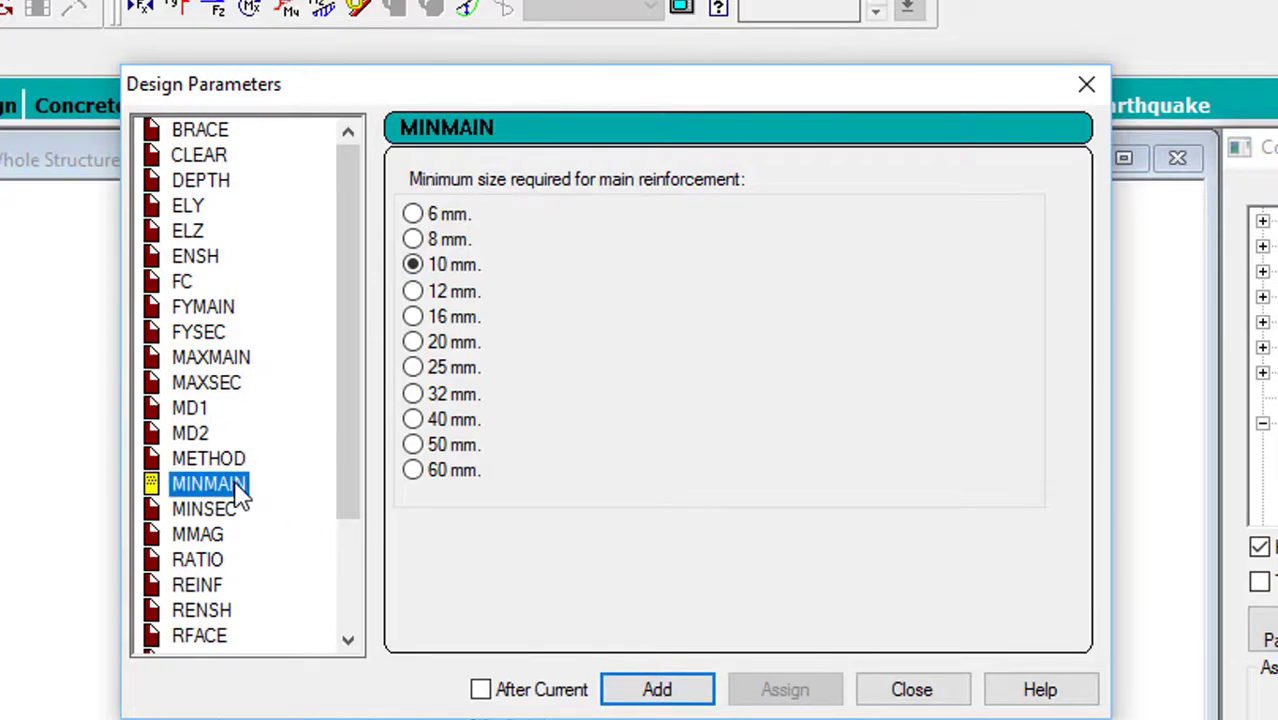
pyautogui.click(414, 292)
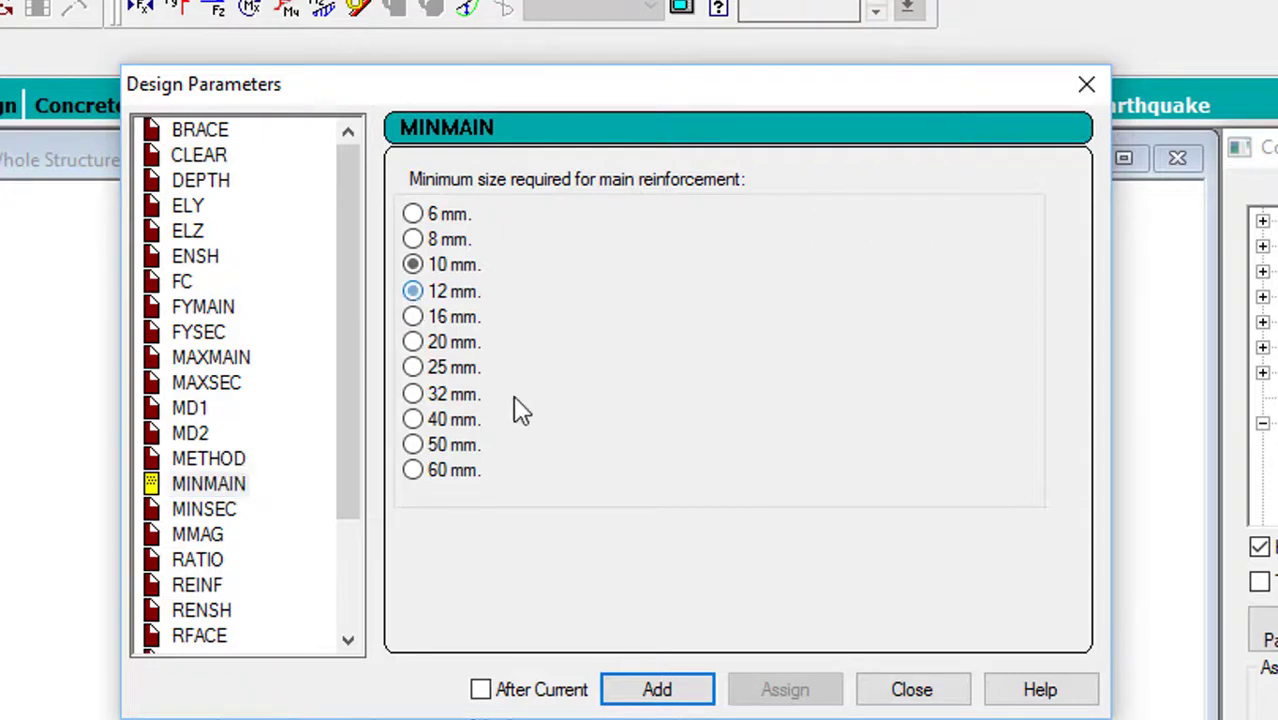
pyautogui.click(650, 688)
pyautogui.click(210, 511)
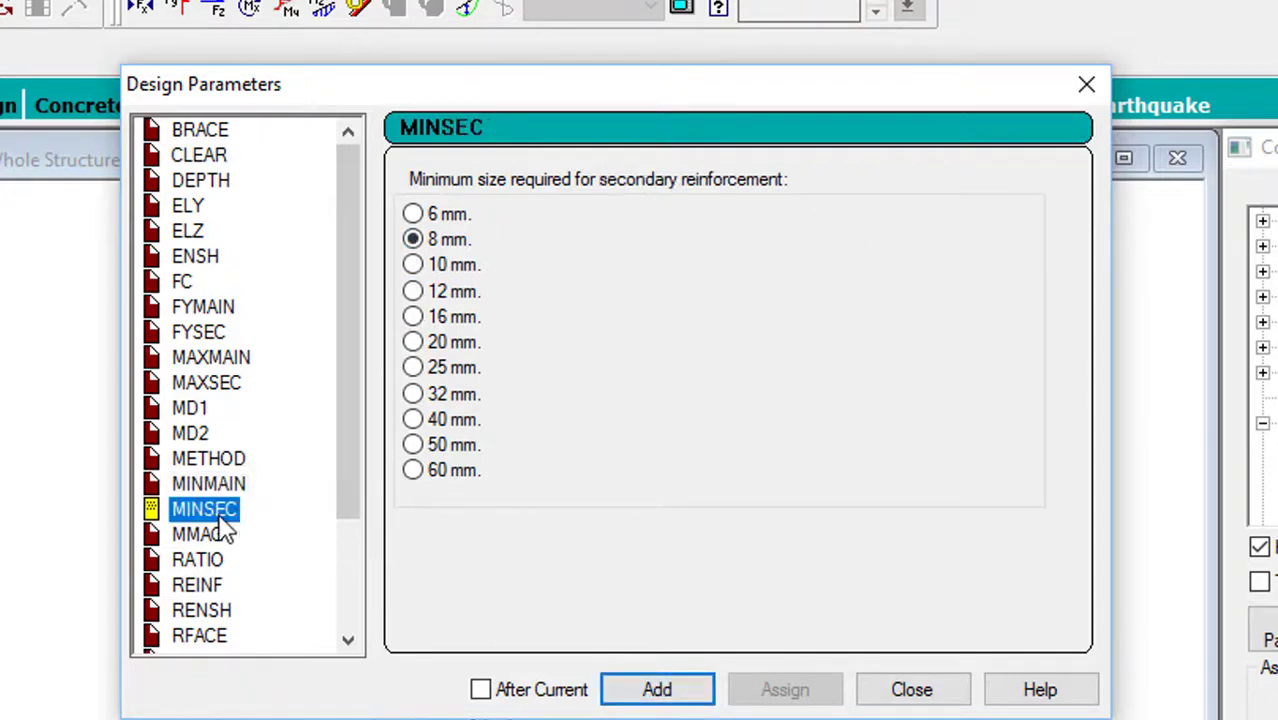
pyautogui.click(414, 214)
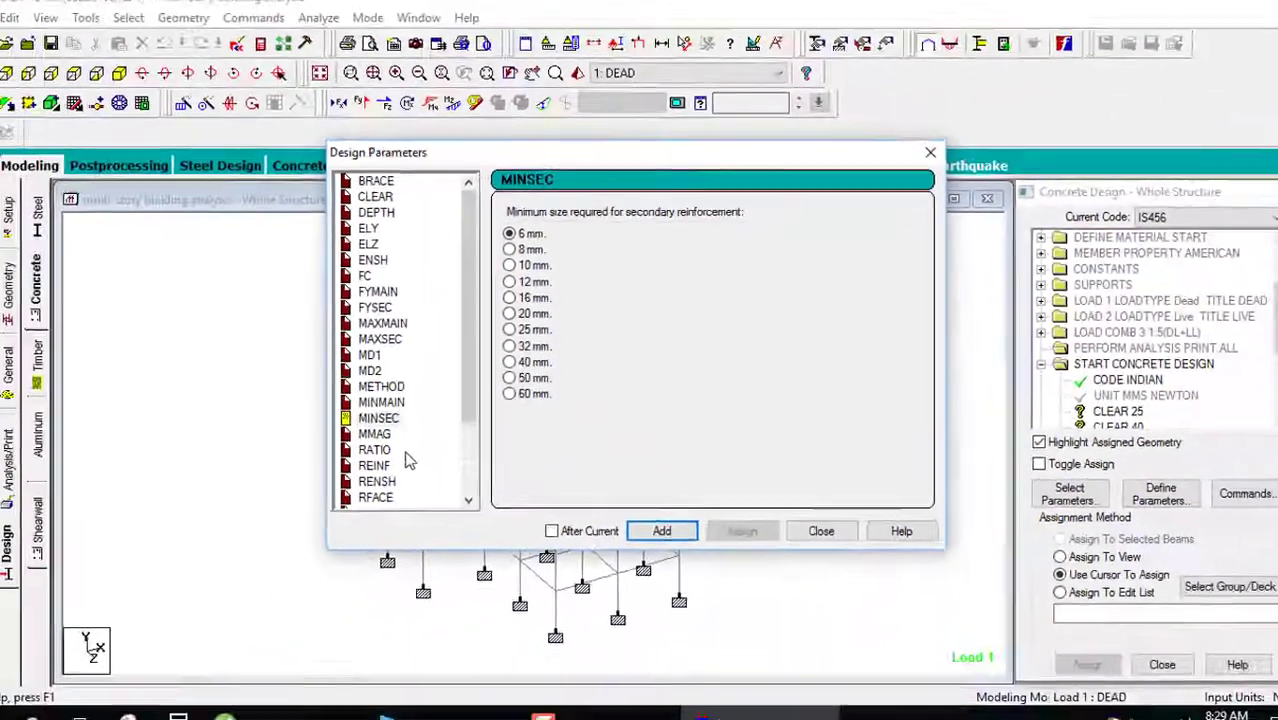
pyautogui.click(404, 442)
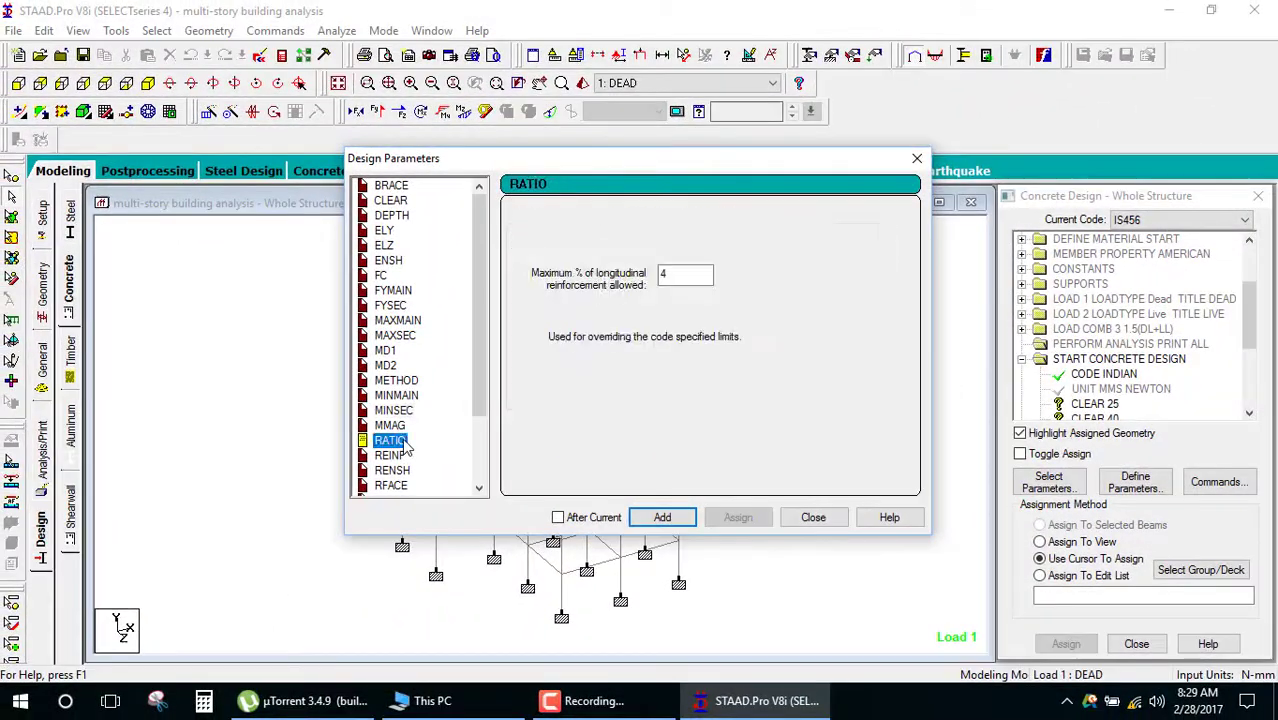
pyautogui.click(663, 518)
pyautogui.click(813, 517)
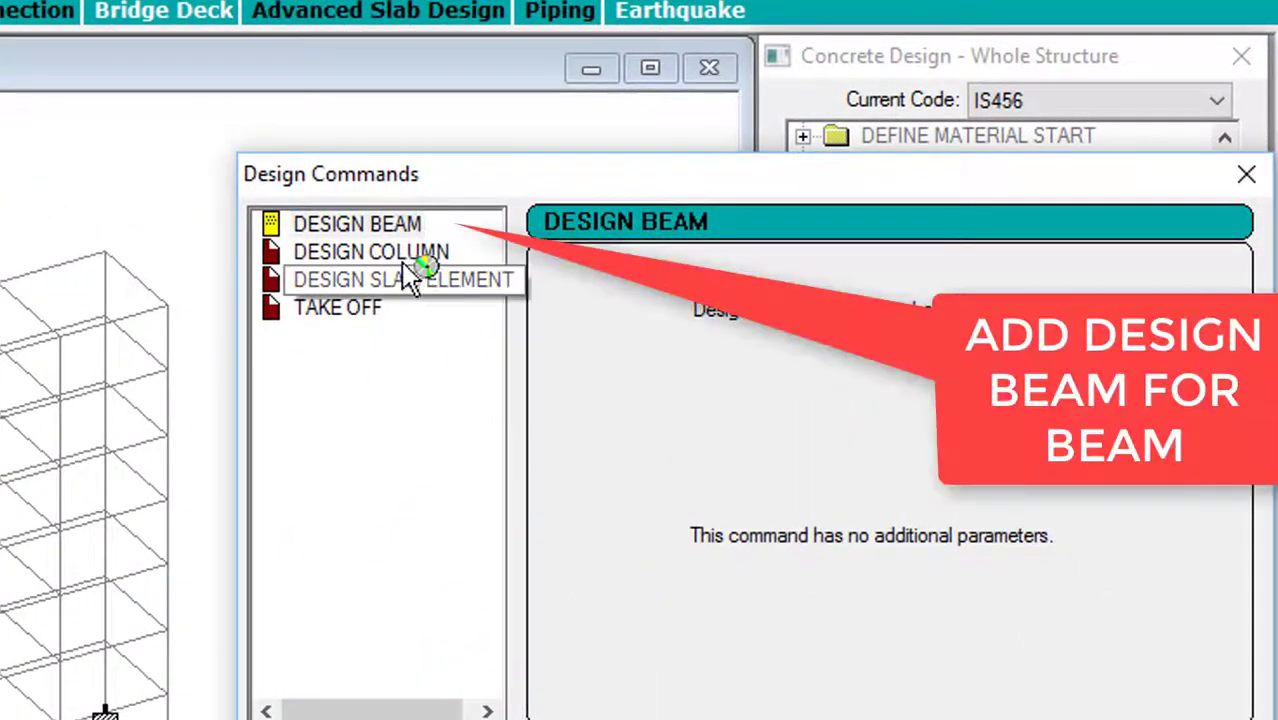
# Step: Add the DESIGN COLUMN and TAKE OFF commands to the IS456 design list
pyautogui.click(406, 256)
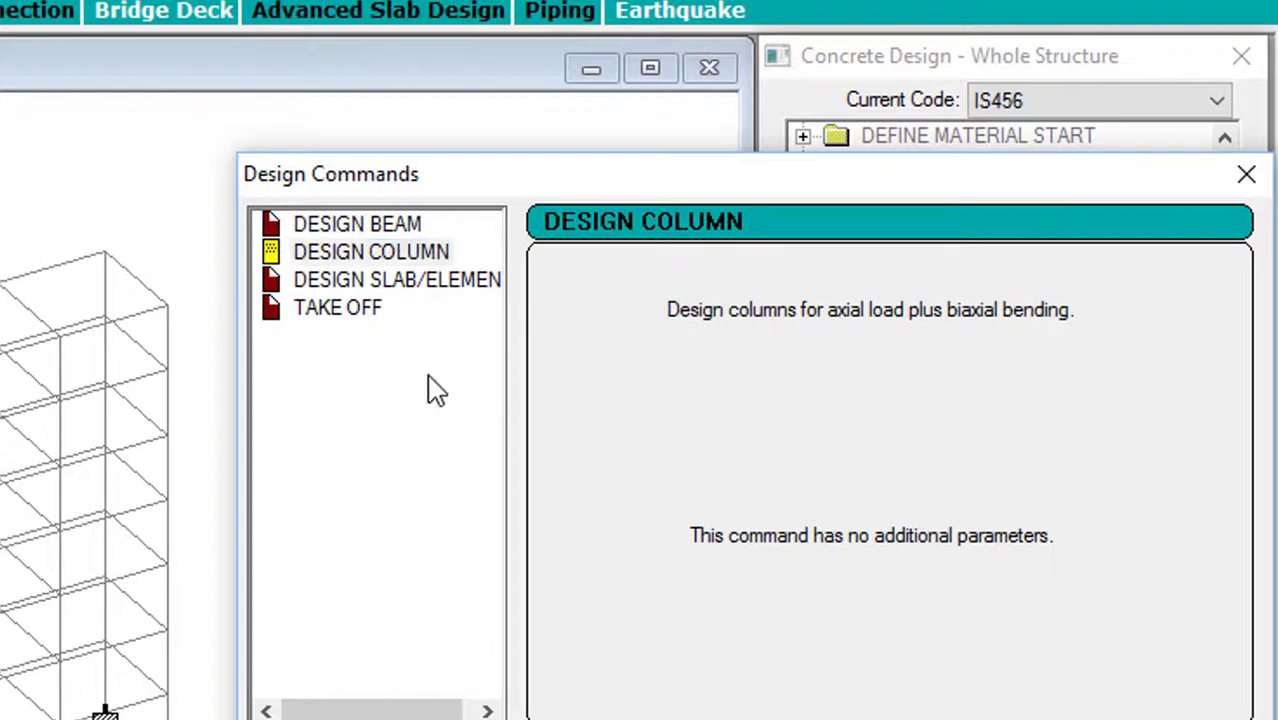
pyautogui.click(378, 316)
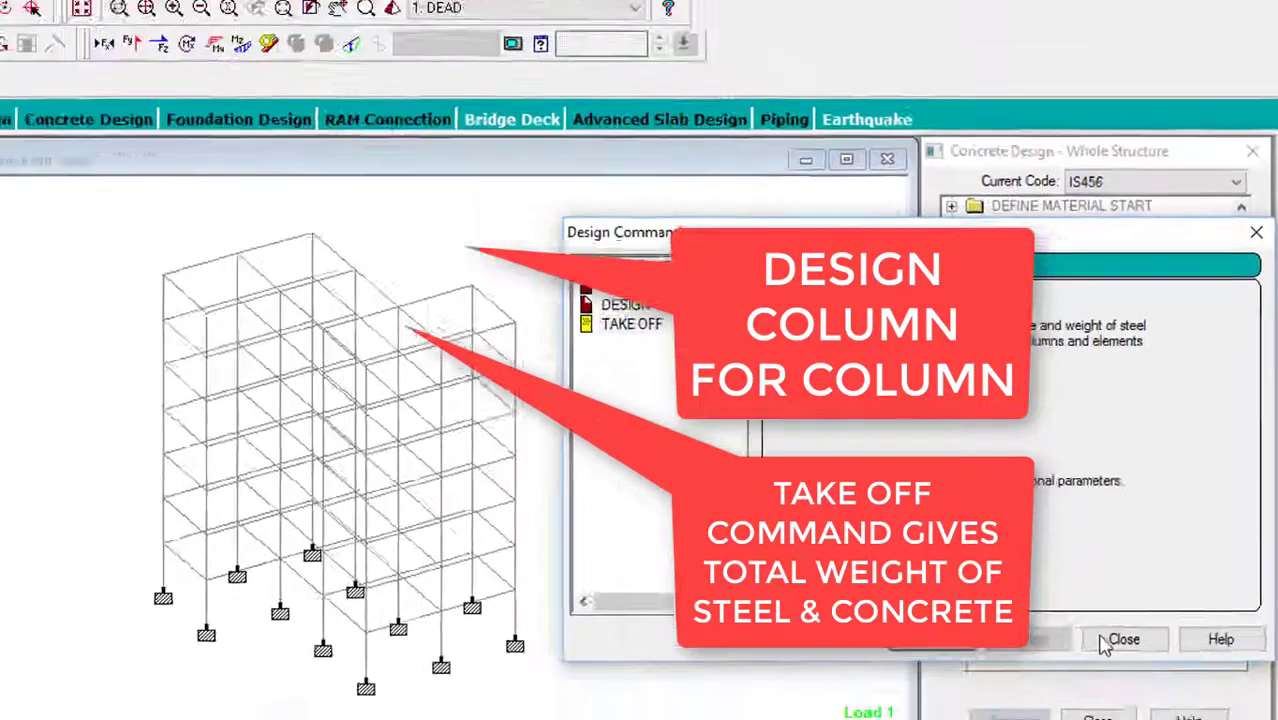
pyautogui.click(1161, 582)
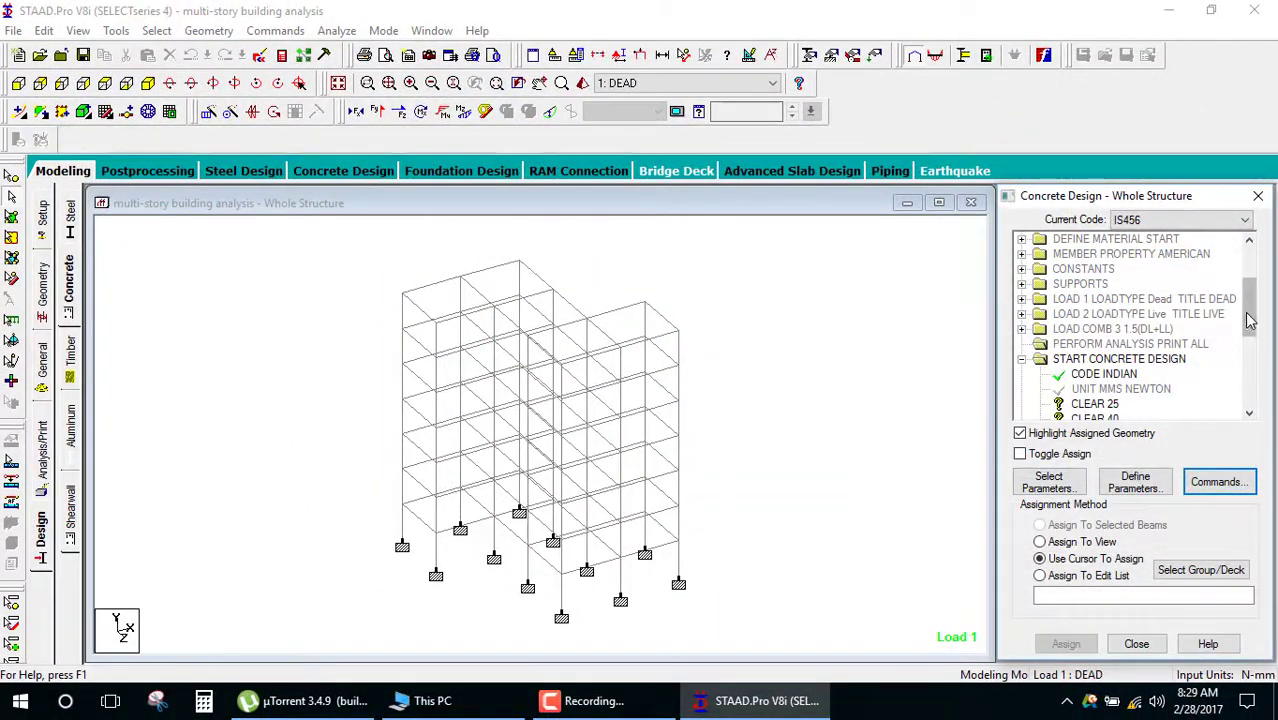
# Step: Select the CLEAR 25 parameter in the design list for assignment to the beams
pyautogui.scroll(-2, 1194, 350)
pyautogui.scroll(-2, 1175, 312)
pyautogui.scroll(1, 1190, 326)
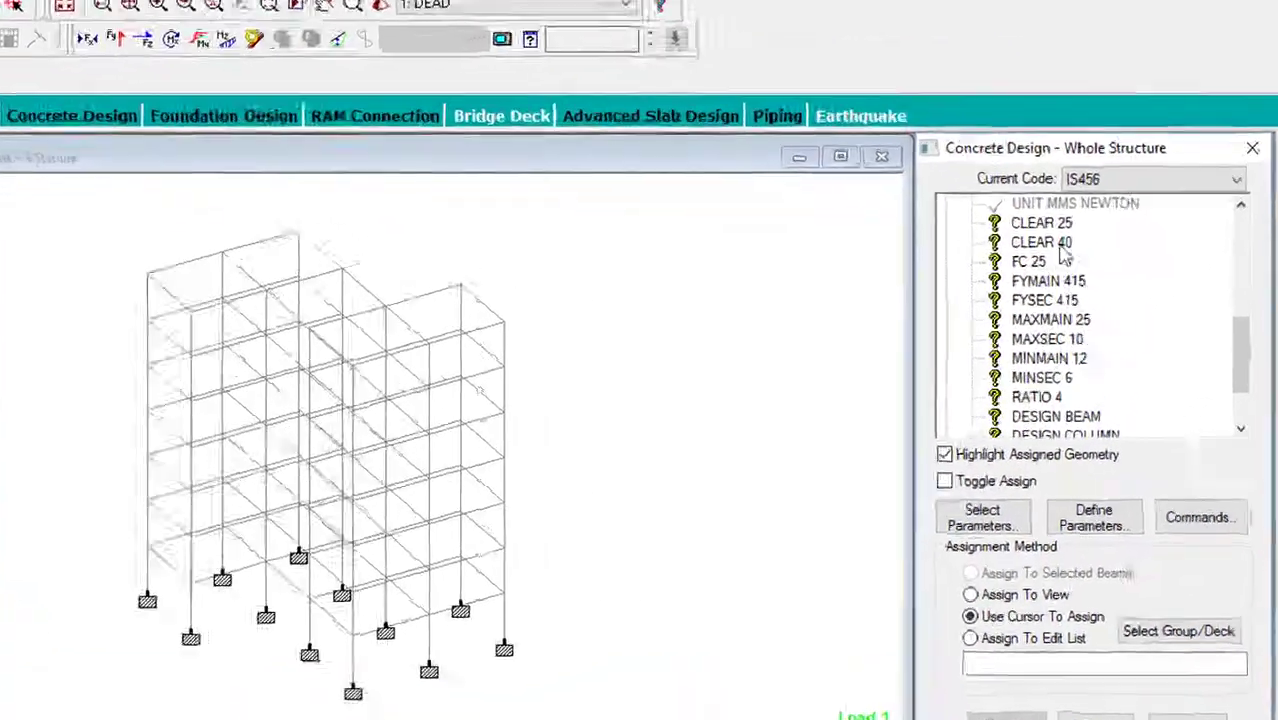
pyautogui.click(1098, 253)
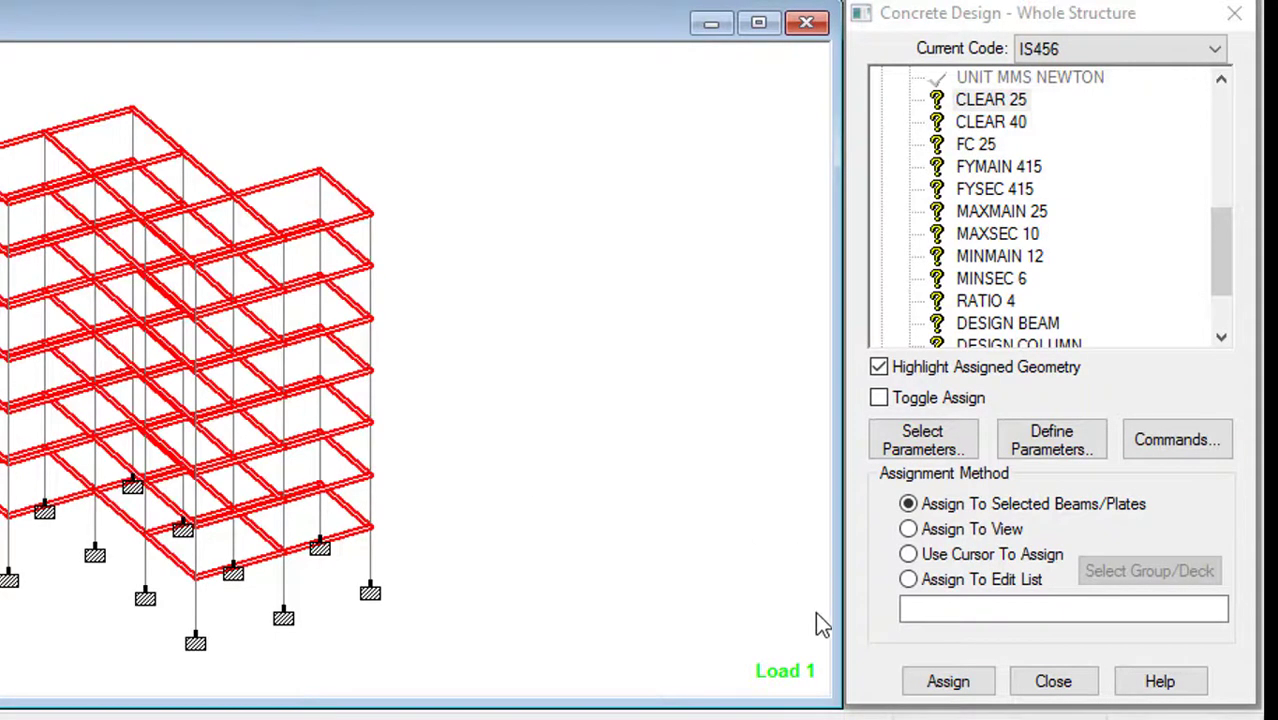
# Step: Assign CLEAR 25 to the selected floor beams and CLEAR 40 to the columns
pyautogui.click(947, 681)
pyautogui.click(1036, 434)
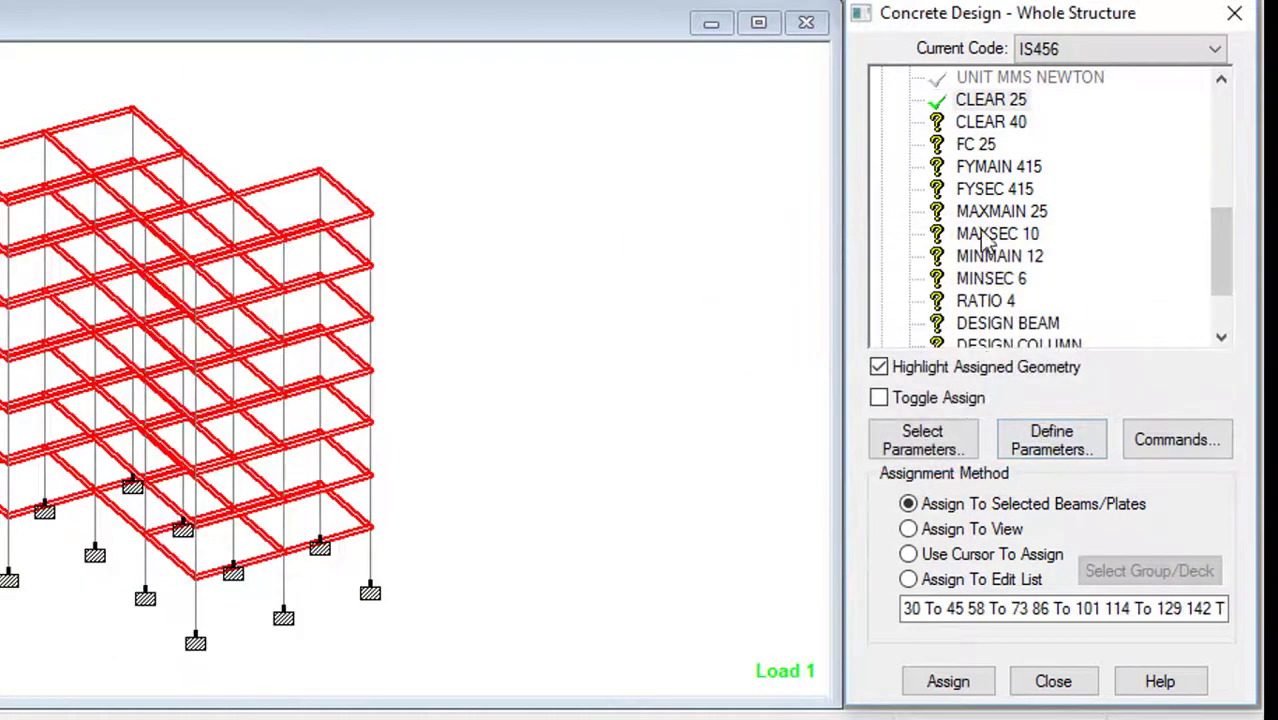
pyautogui.click(996, 126)
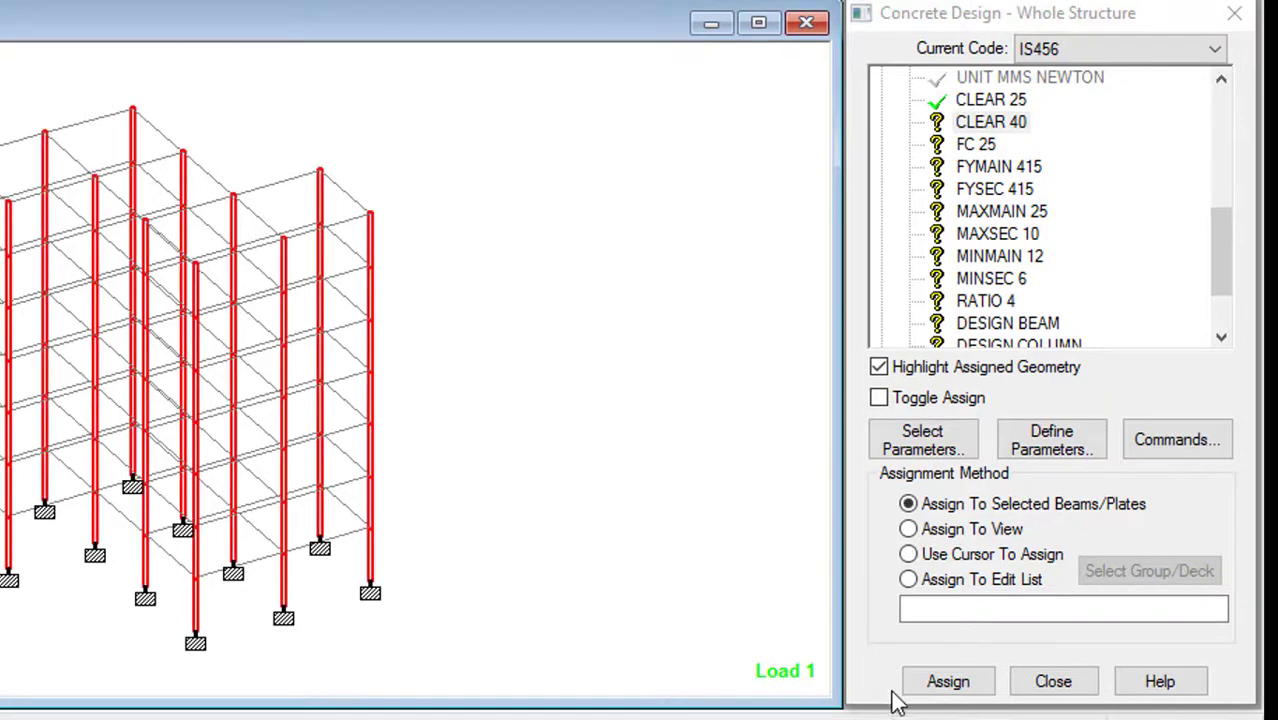
pyautogui.click(942, 686)
pyautogui.click(1030, 437)
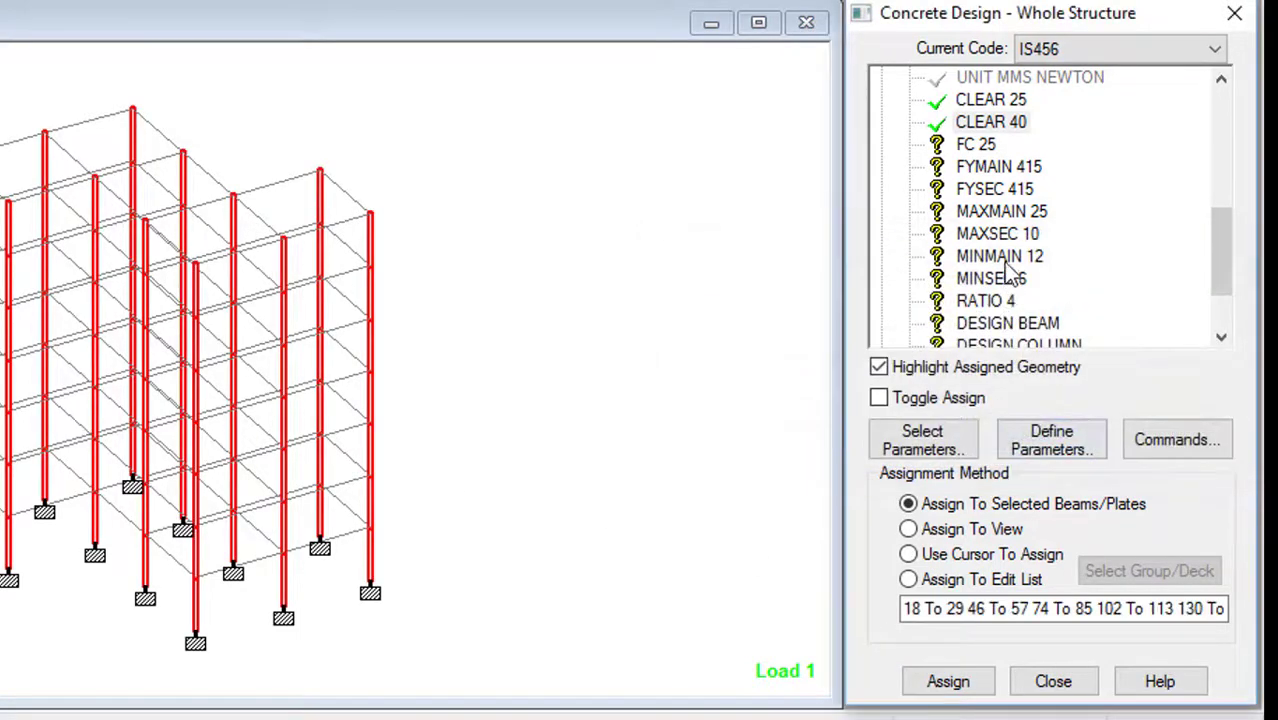
pyautogui.click(985, 167)
pyautogui.click(980, 146)
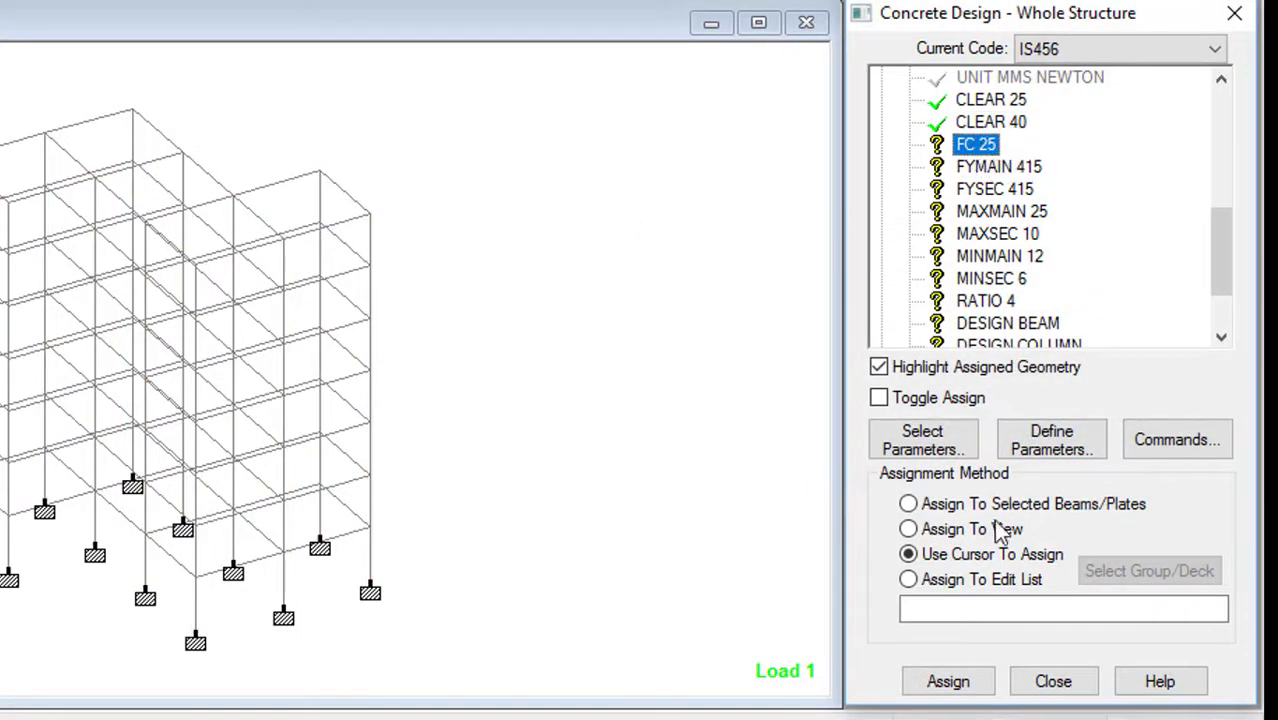
# Step: Assign FC 25 and FYMAIN 415 to every member in the view
pyautogui.click(955, 530)
pyautogui.click(948, 682)
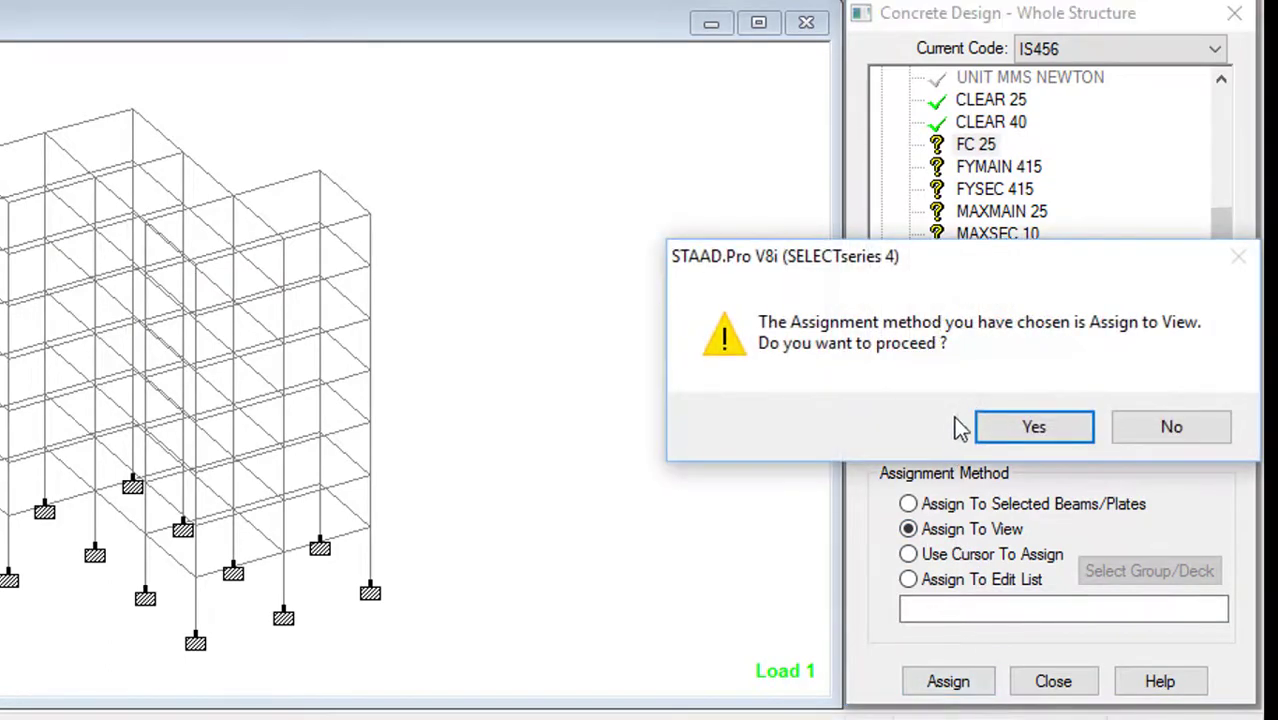
pyautogui.click(1015, 428)
pyautogui.click(987, 168)
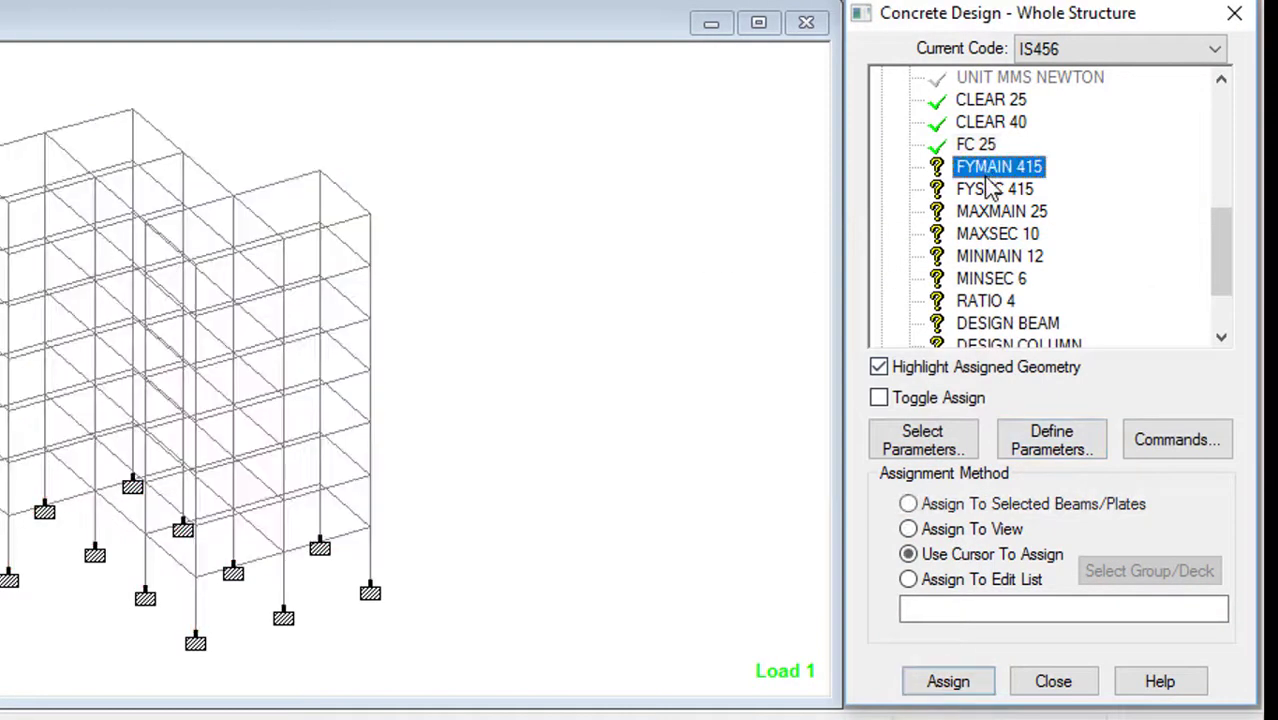
pyautogui.click(972, 530)
pyautogui.click(945, 681)
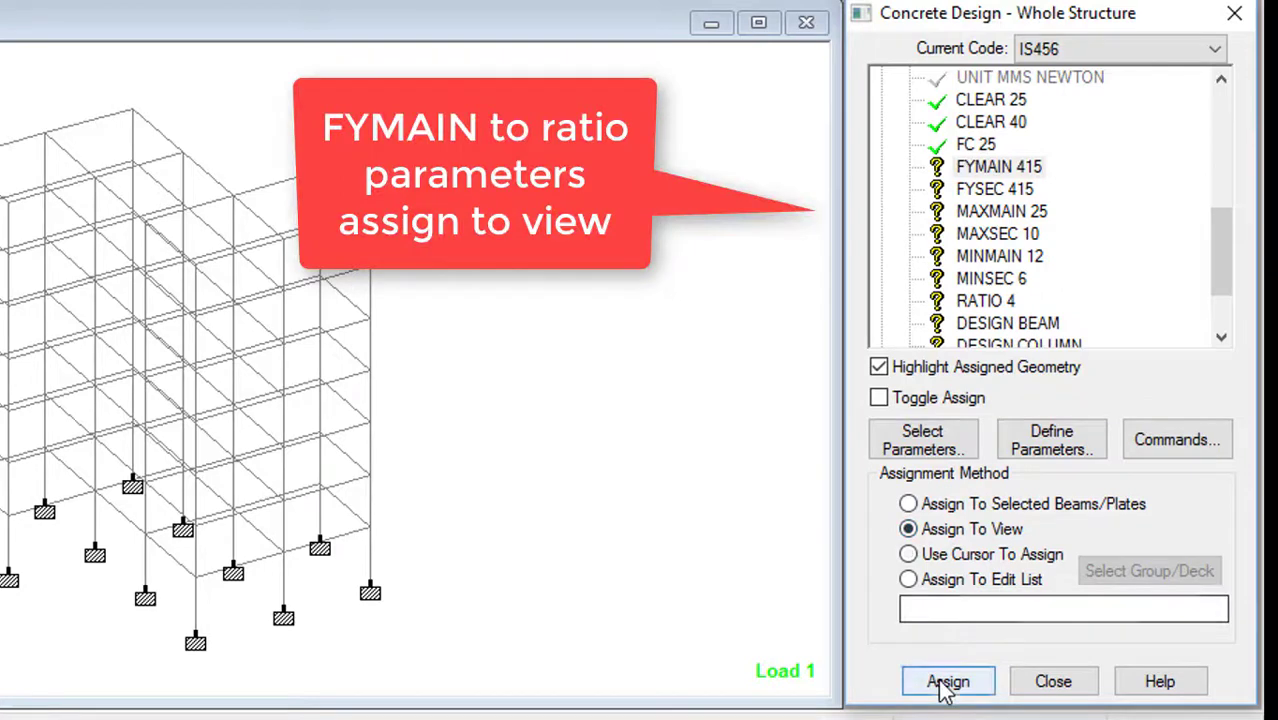
pyautogui.click(1015, 428)
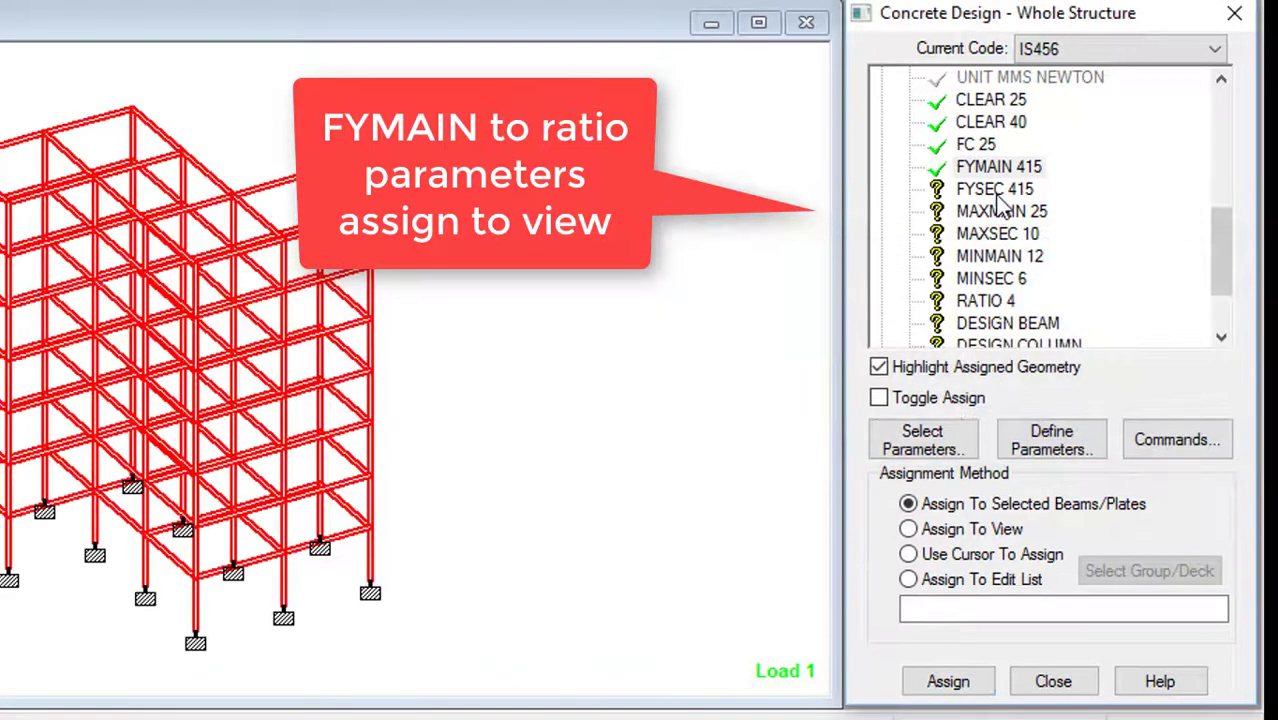
# Step: Assign FYSEC 415 and MAXMAIN 25 to the whole structure, dismissing the AutoPlay prompt
pyautogui.click(1000, 200)
pyautogui.click(505, 390)
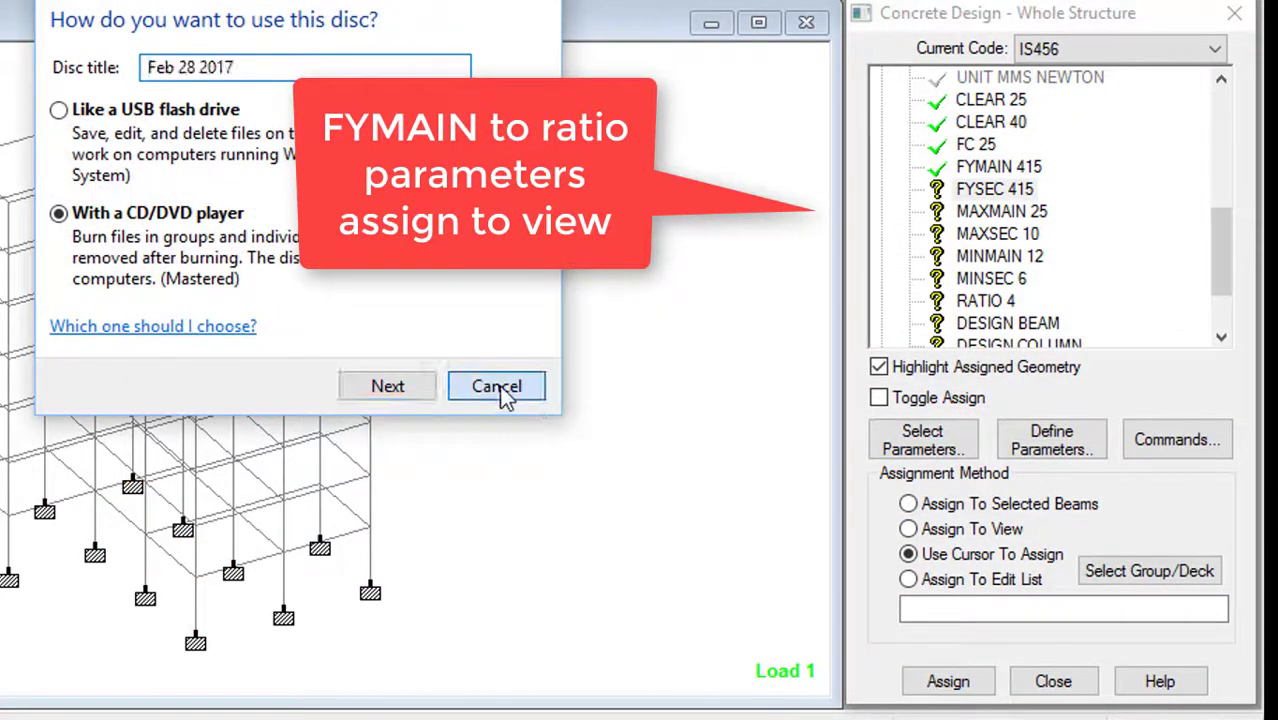
pyautogui.click(965, 530)
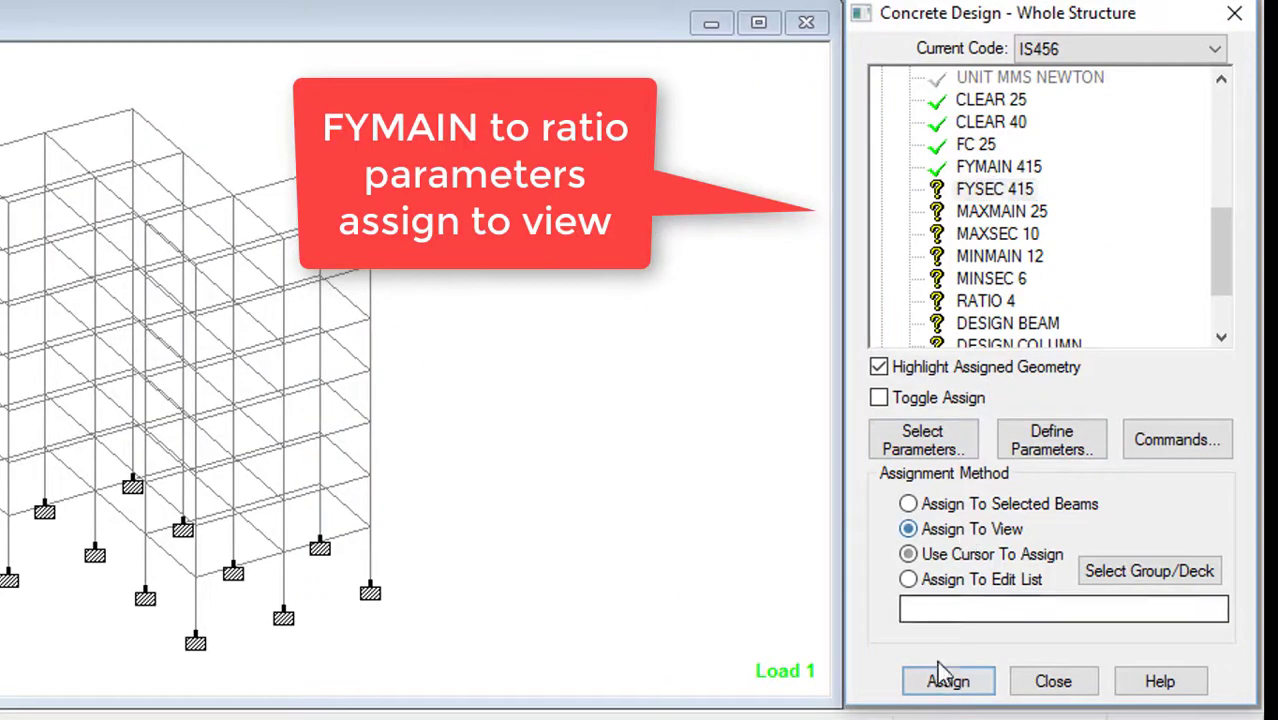
pyautogui.click(941, 679)
pyautogui.click(990, 428)
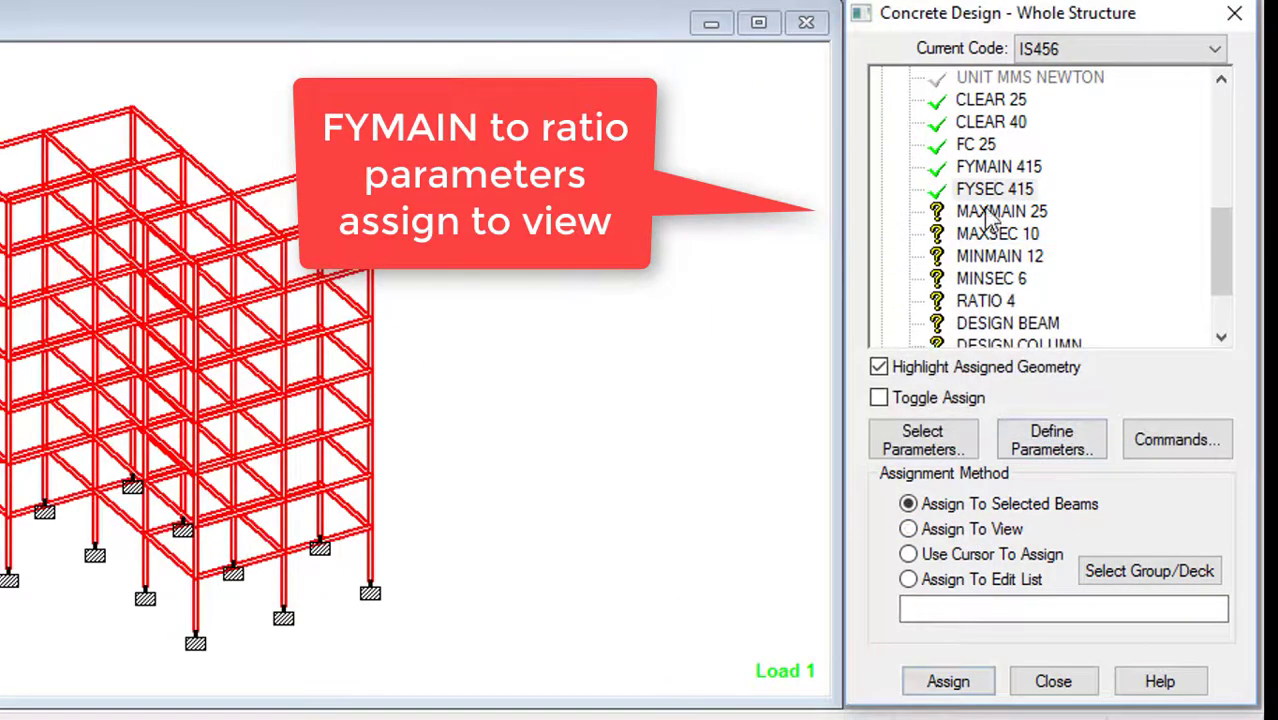
pyautogui.click(995, 212)
pyautogui.click(990, 528)
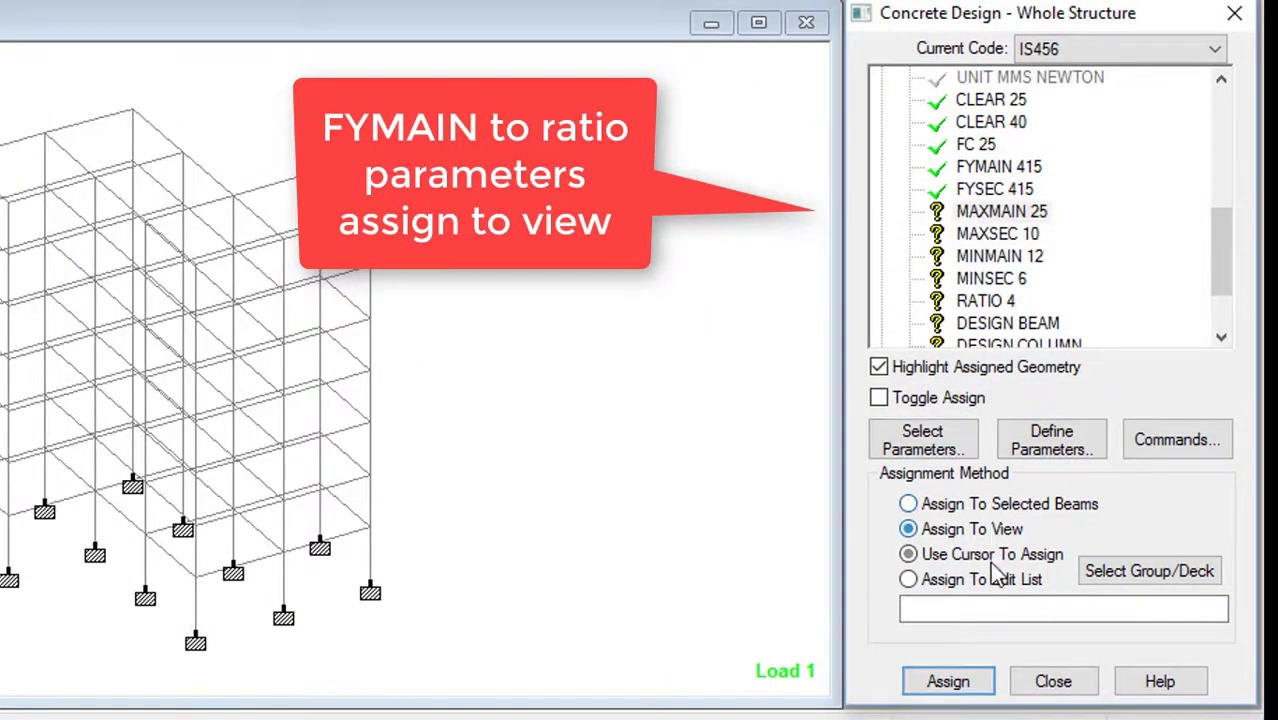
pyautogui.click(965, 680)
pyautogui.click(1035, 430)
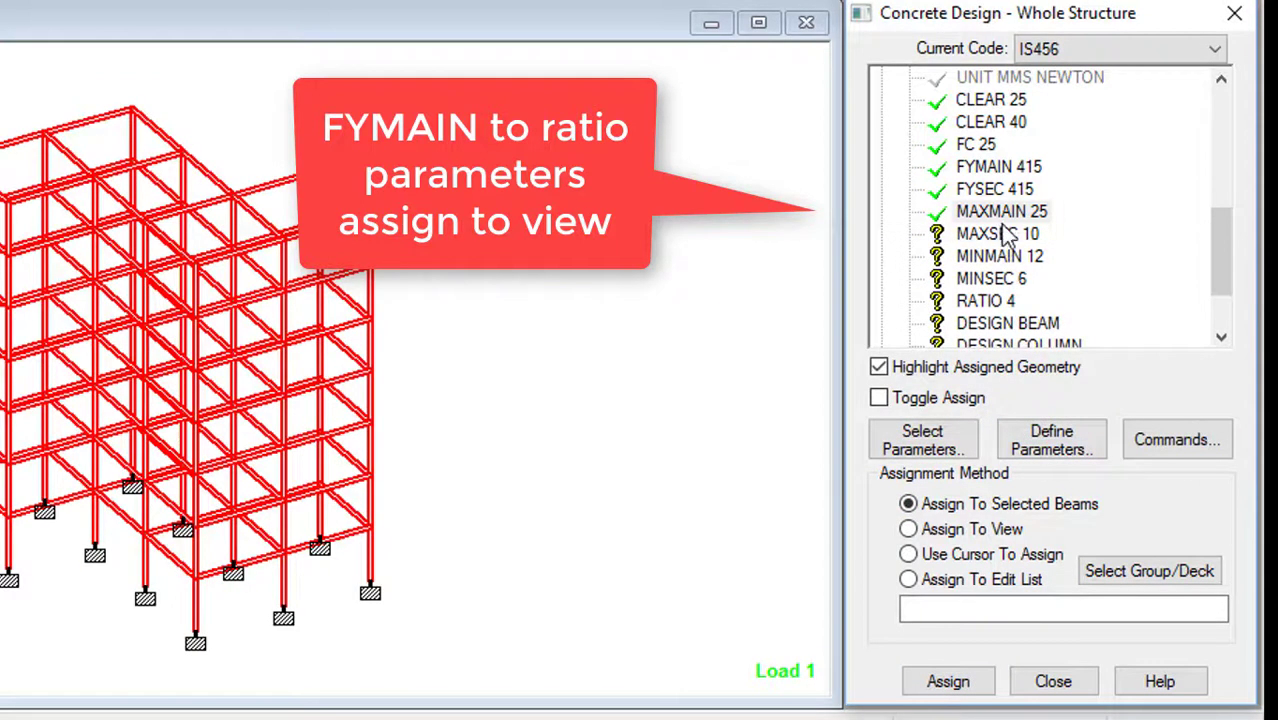
# Step: Assign MAXSEC 10 and MINMAIN 12 to all members in view
pyautogui.click(1005, 232)
pyautogui.click(908, 528)
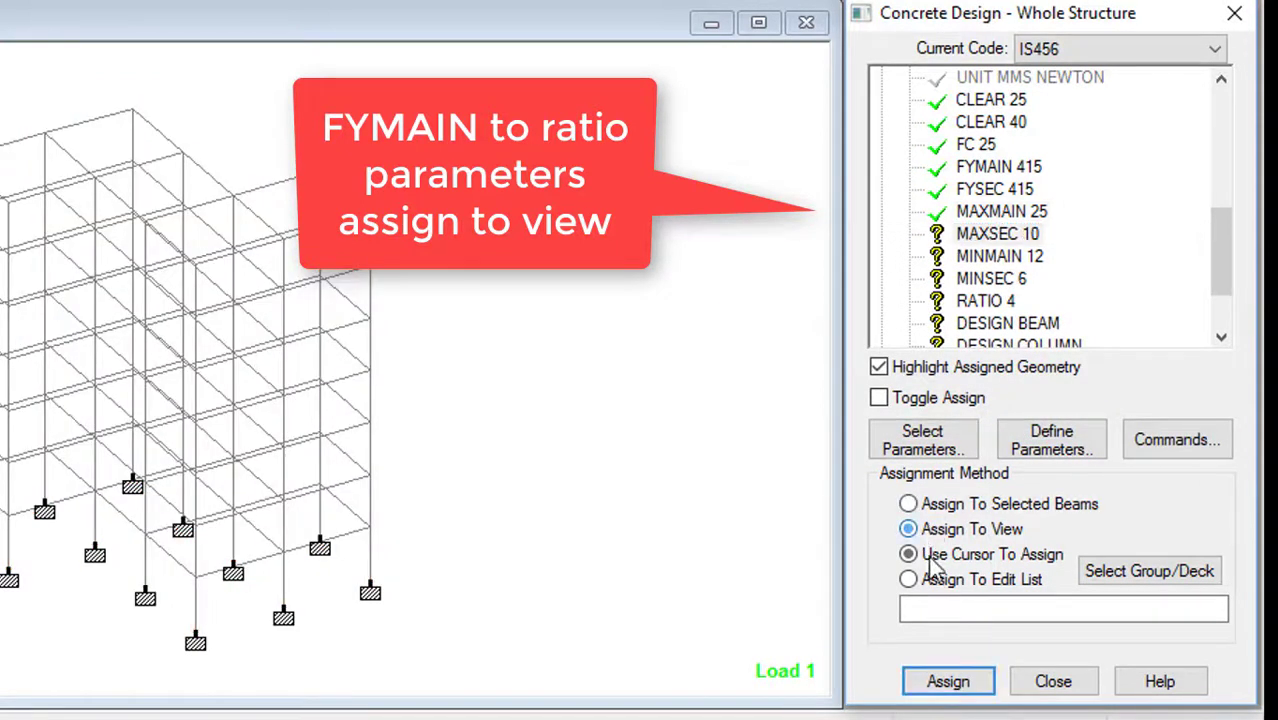
pyautogui.click(956, 680)
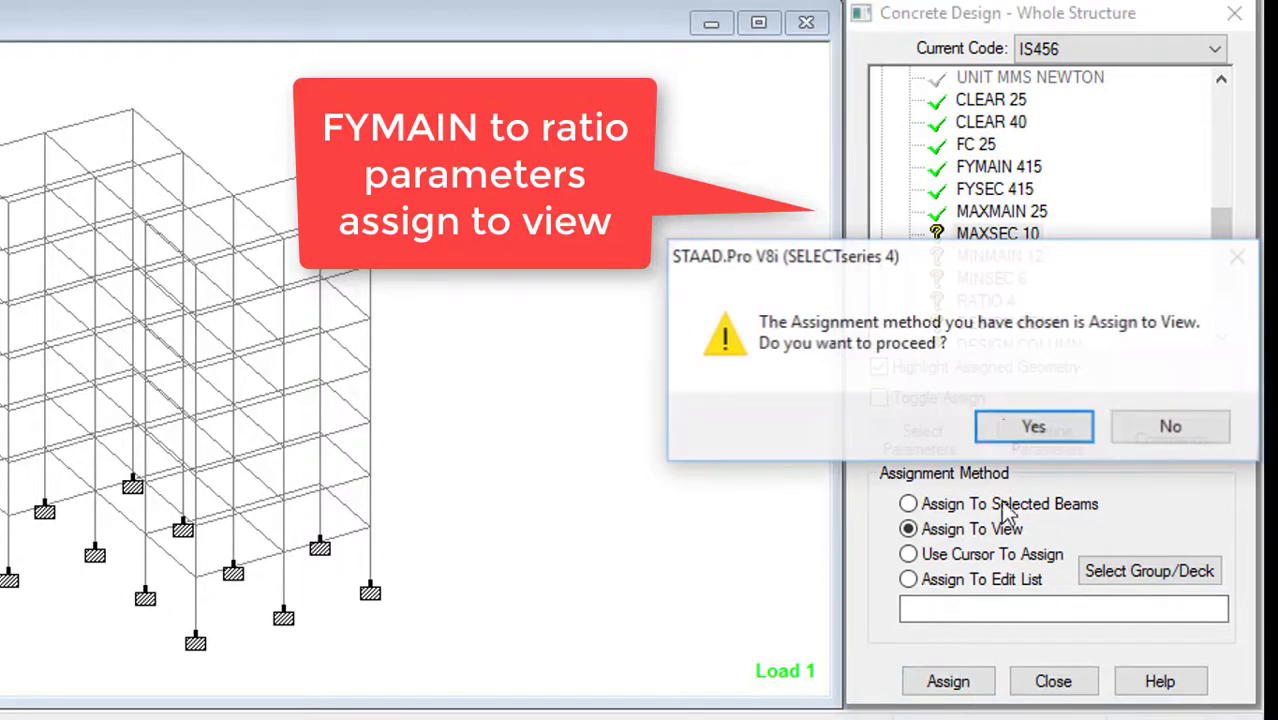
pyautogui.click(1030, 427)
pyautogui.click(1000, 256)
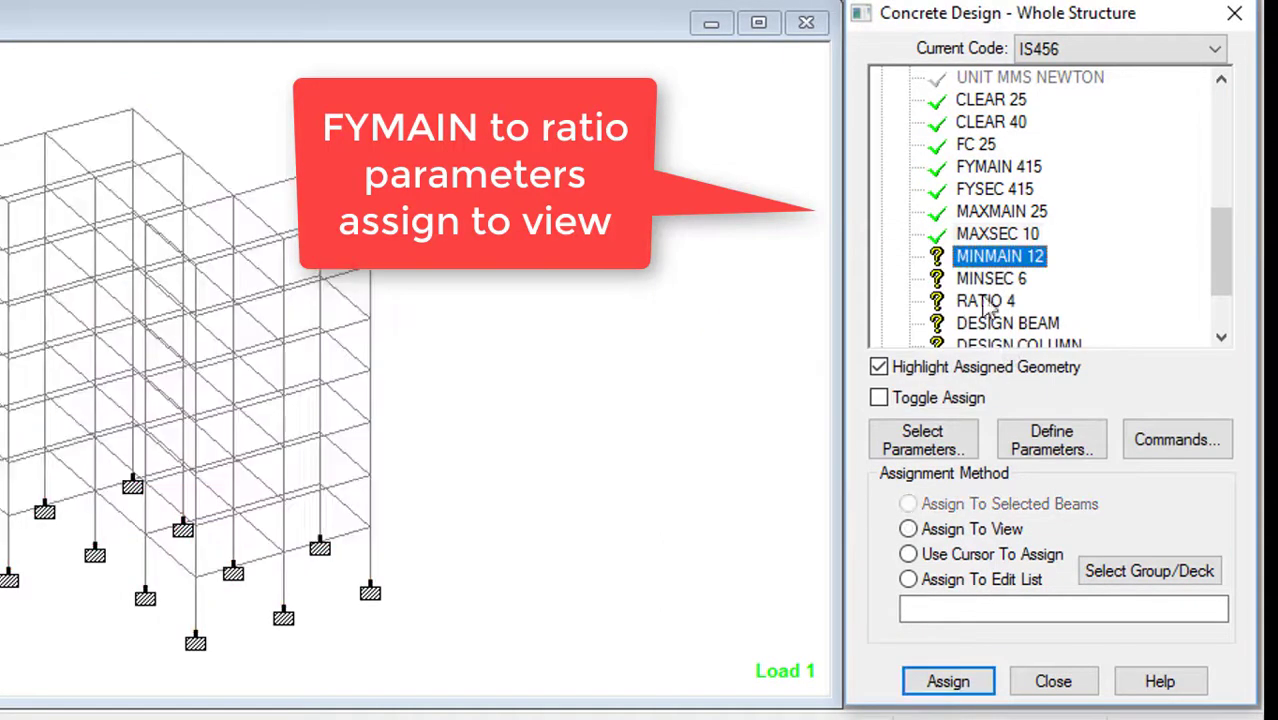
pyautogui.click(972, 529)
pyautogui.click(950, 679)
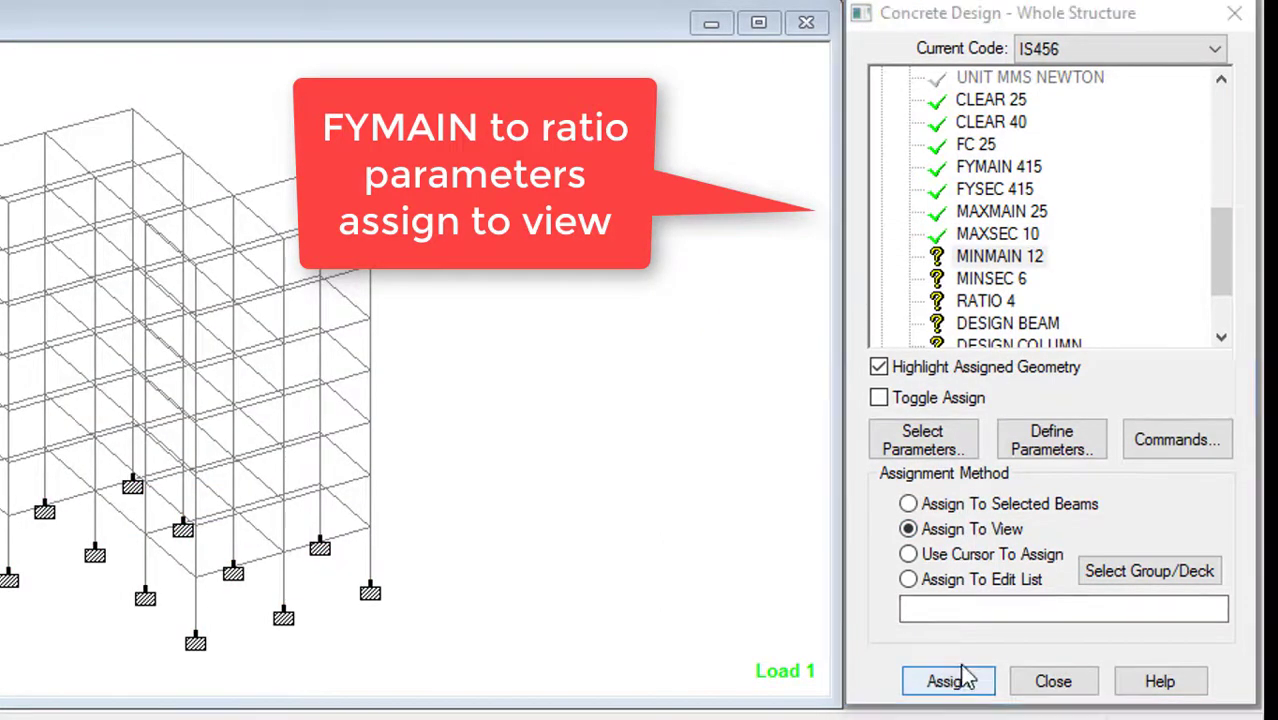
pyautogui.click(1031, 425)
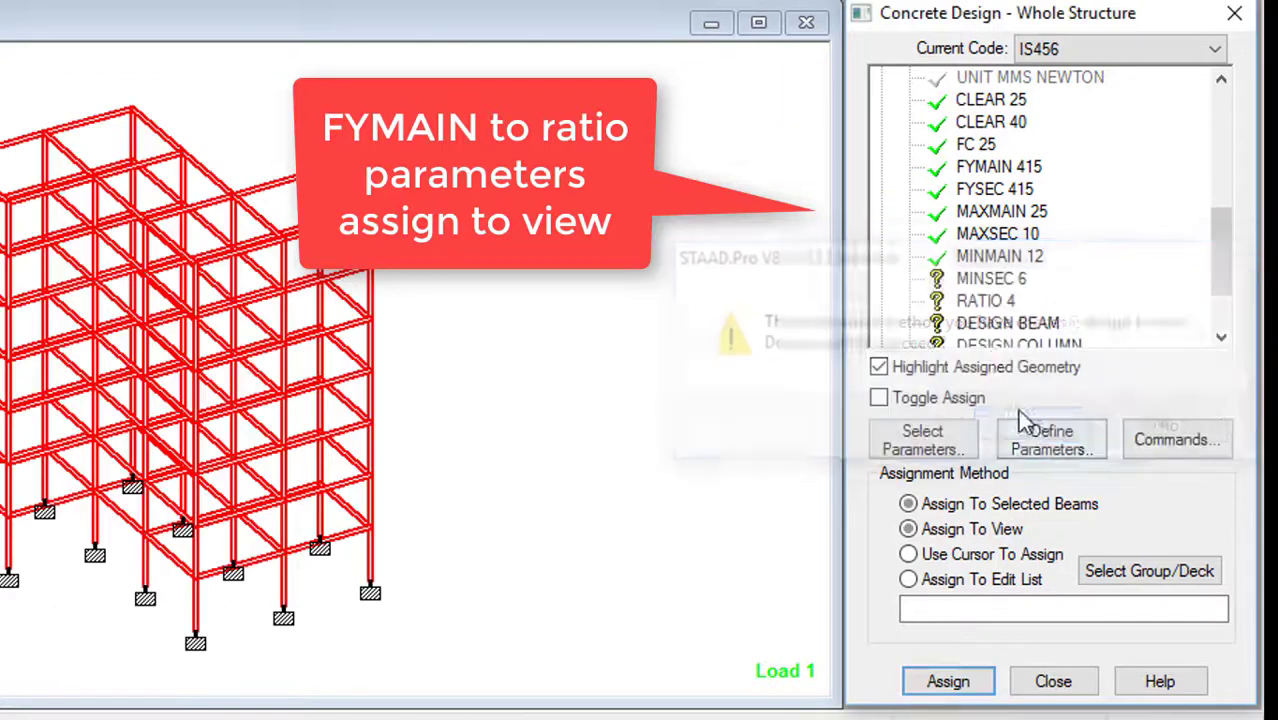
# Step: Assign MINSEC 6 and RATIO 4 to the whole structure
pyautogui.click(1000, 278)
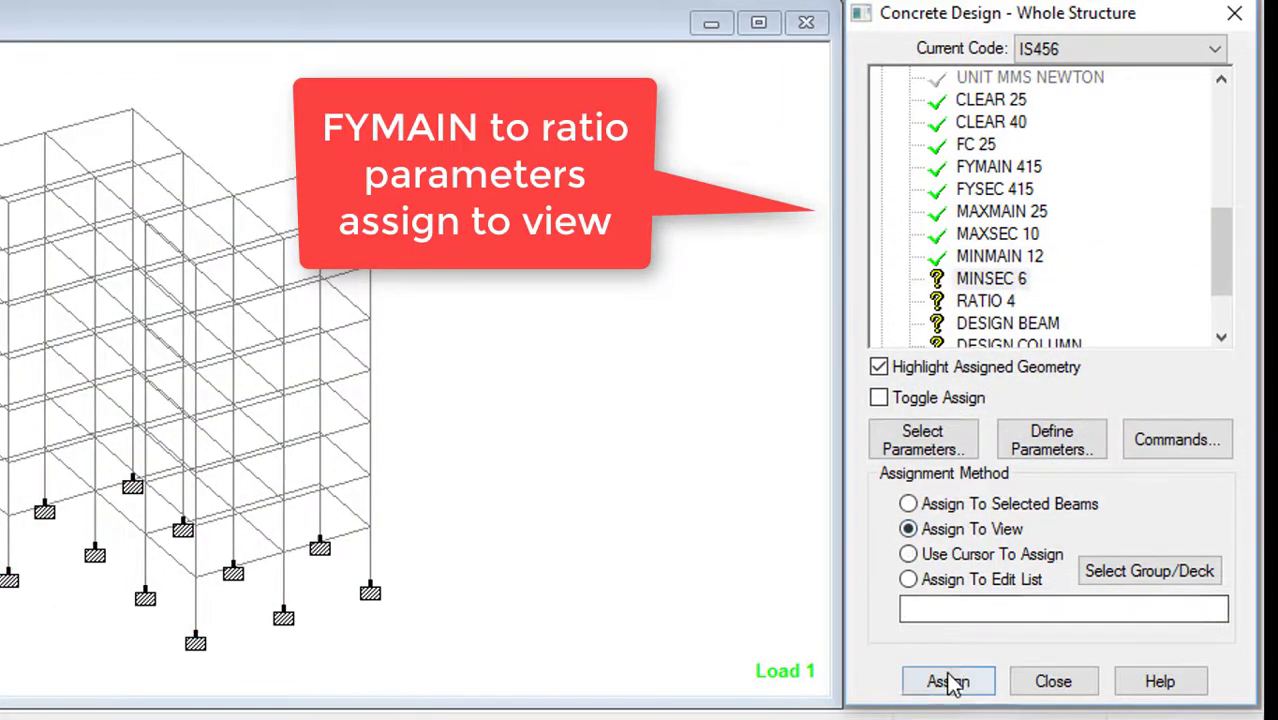
pyautogui.click(948, 681)
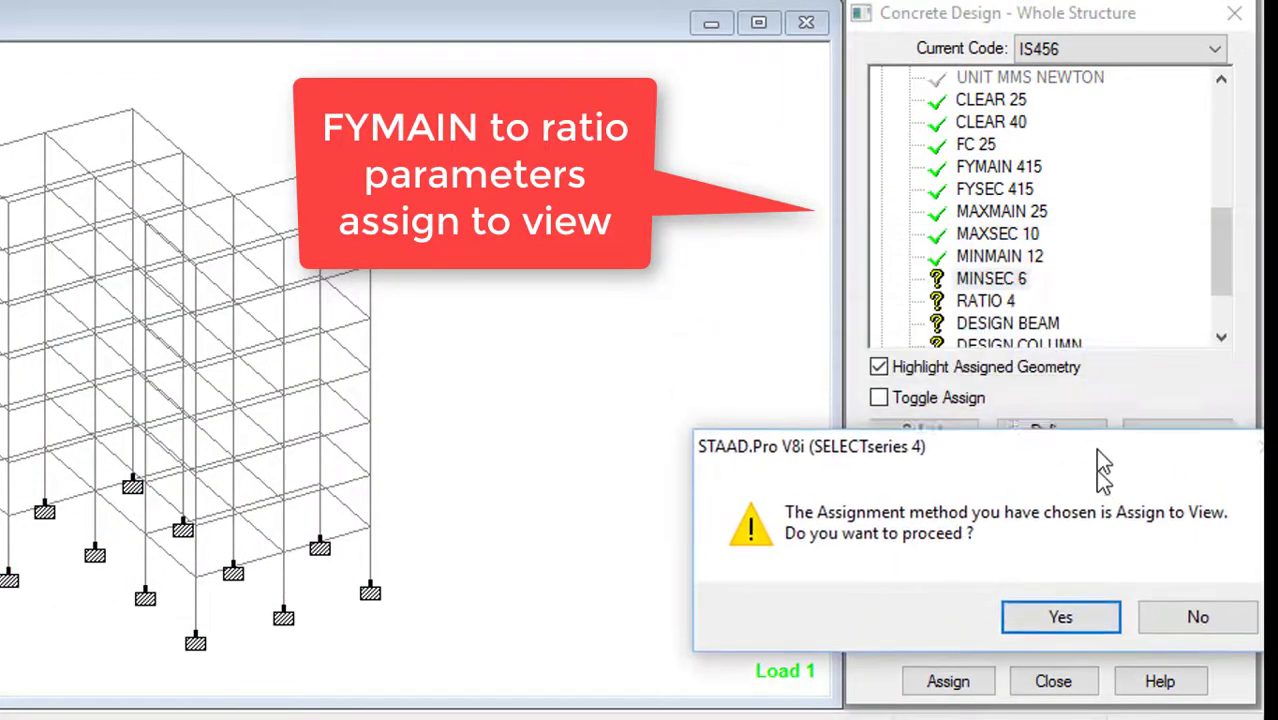
pyautogui.click(1049, 531)
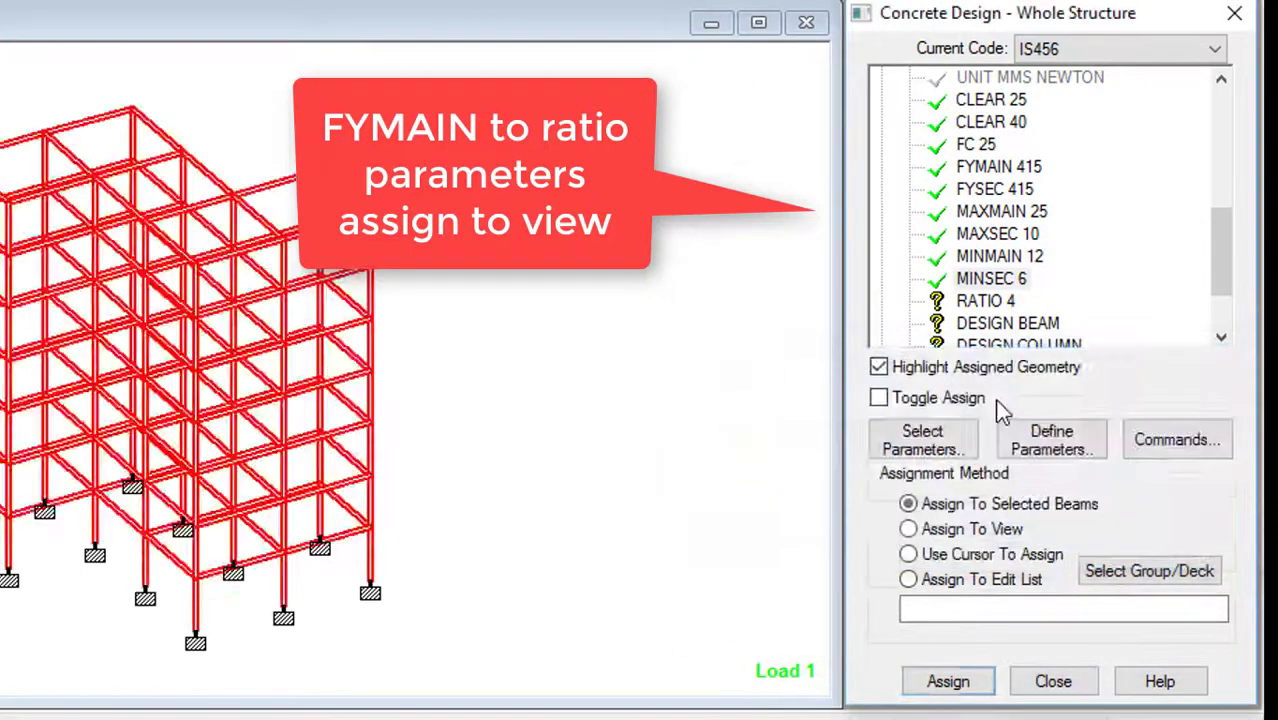
pyautogui.click(1000, 280)
pyautogui.click(1000, 300)
pyautogui.click(958, 556)
pyautogui.click(966, 531)
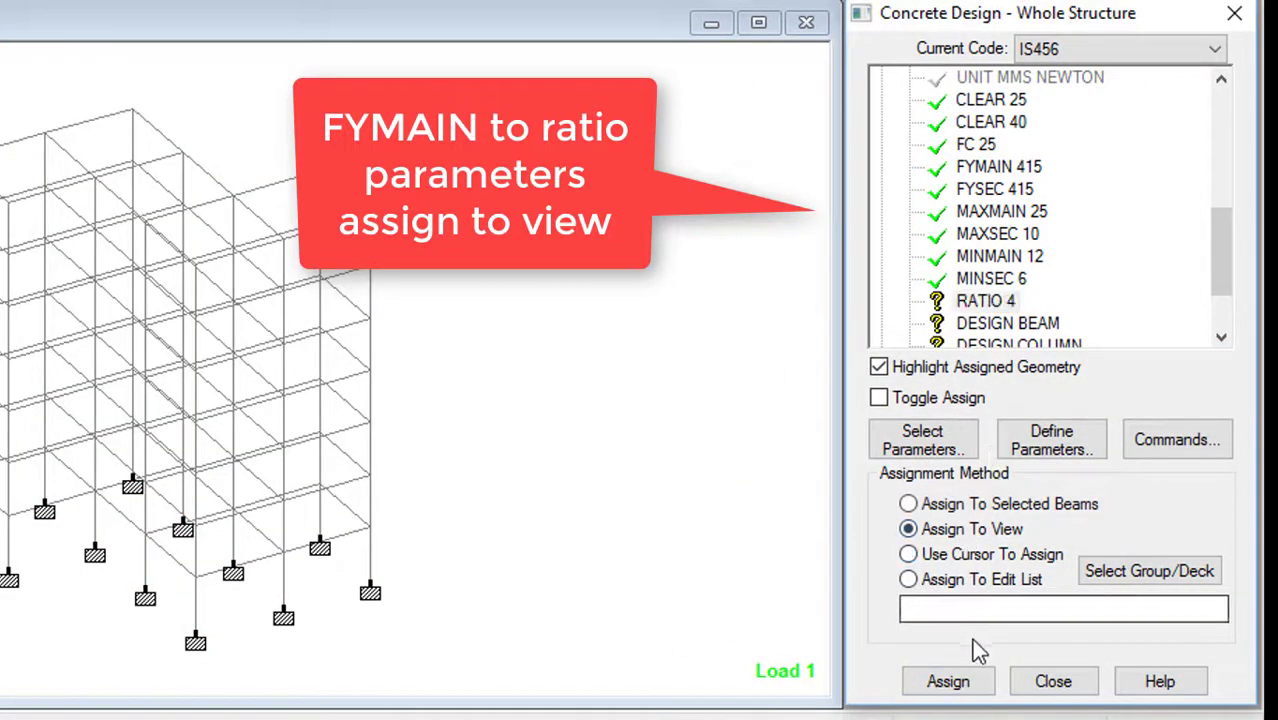
pyautogui.click(950, 680)
pyautogui.click(1020, 440)
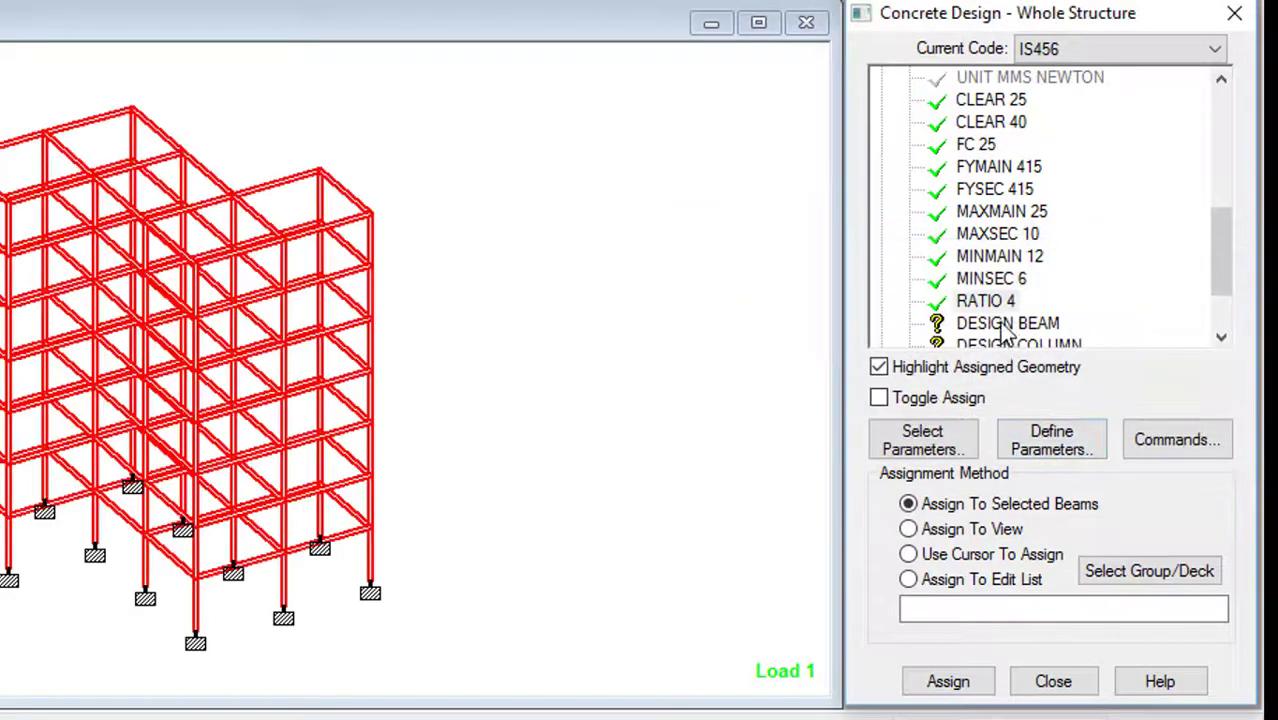
# Step: Assign the DESIGN BEAM command to all the selected floor beams
pyautogui.click(1000, 325)
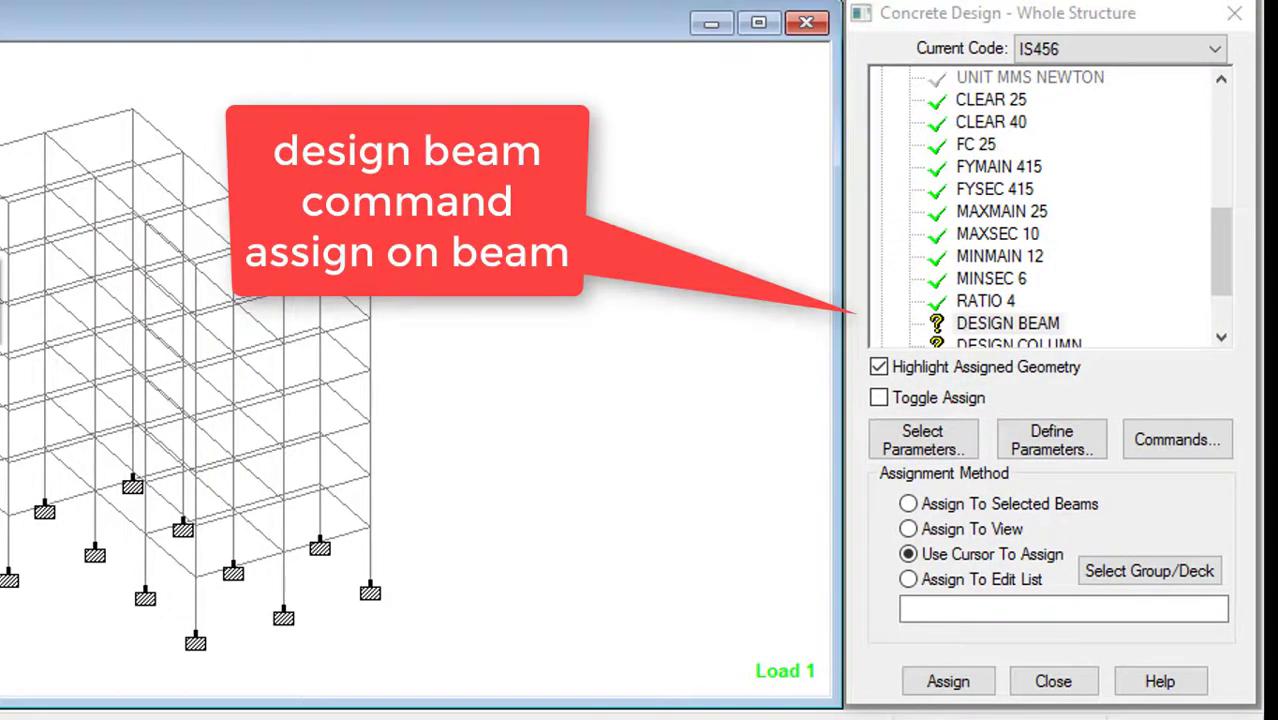
pyautogui.click(908, 504)
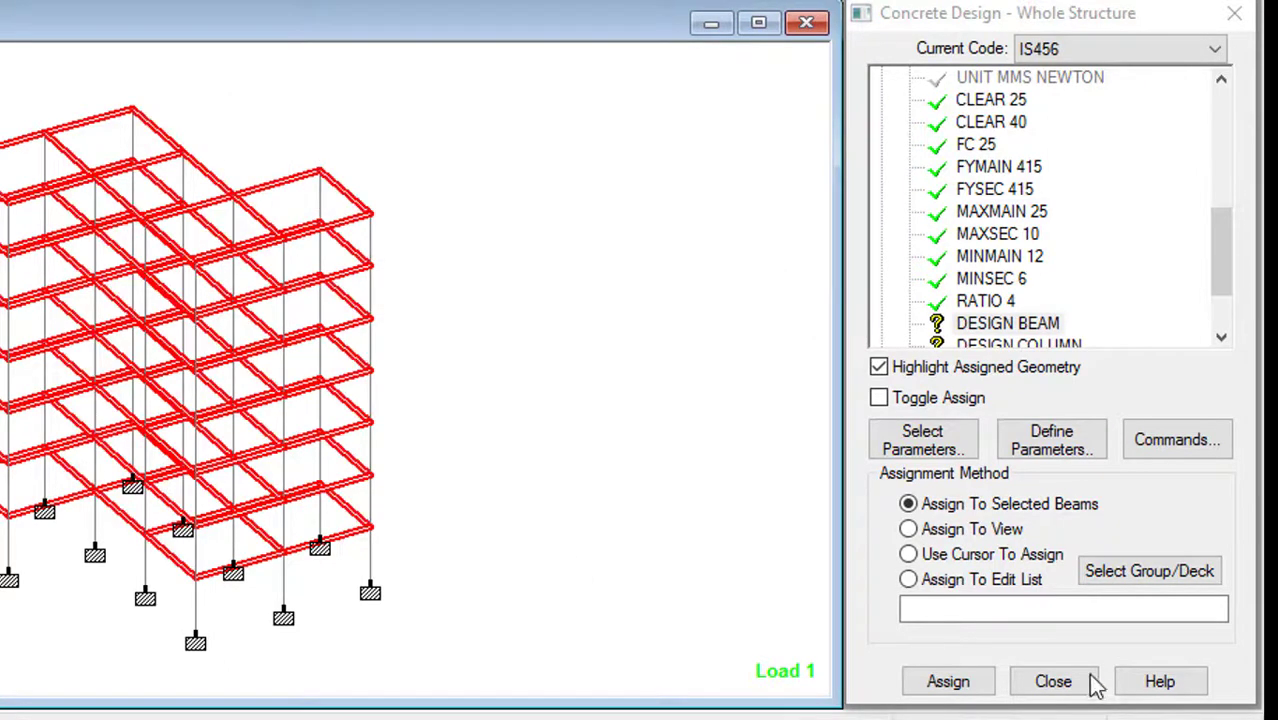
pyautogui.click(988, 681)
pyautogui.click(1036, 427)
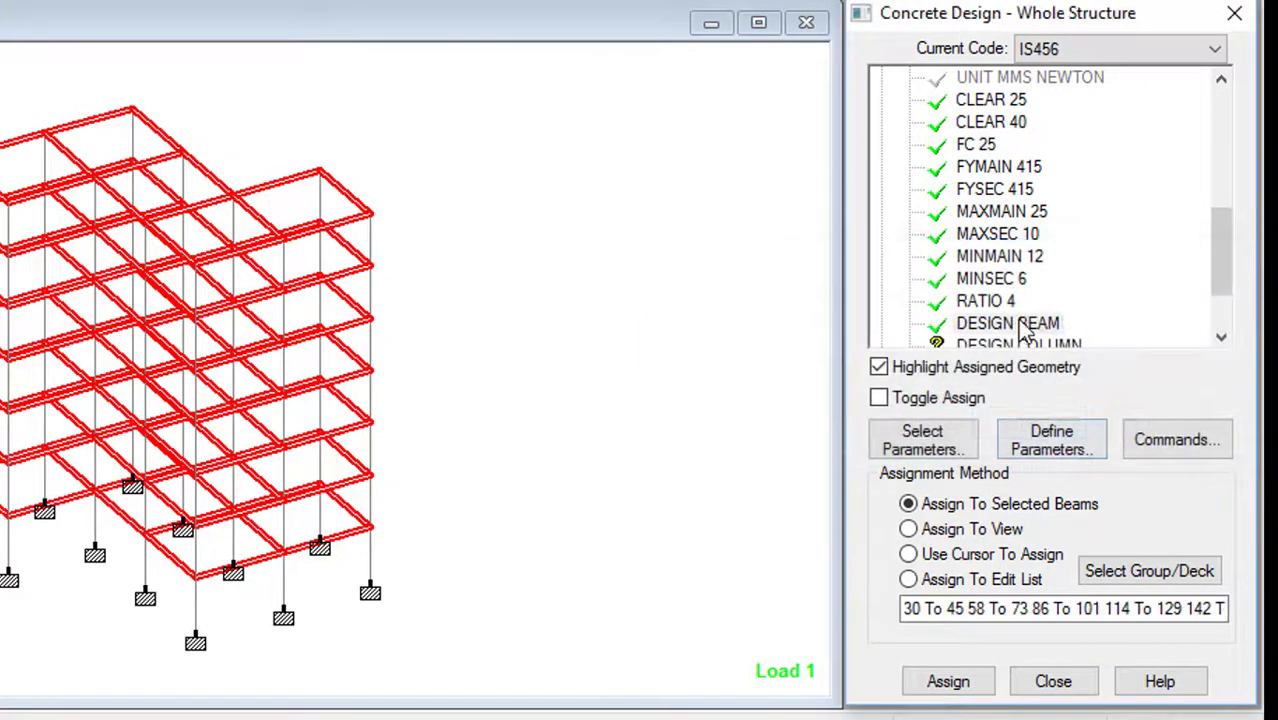
pyautogui.click(1030, 344)
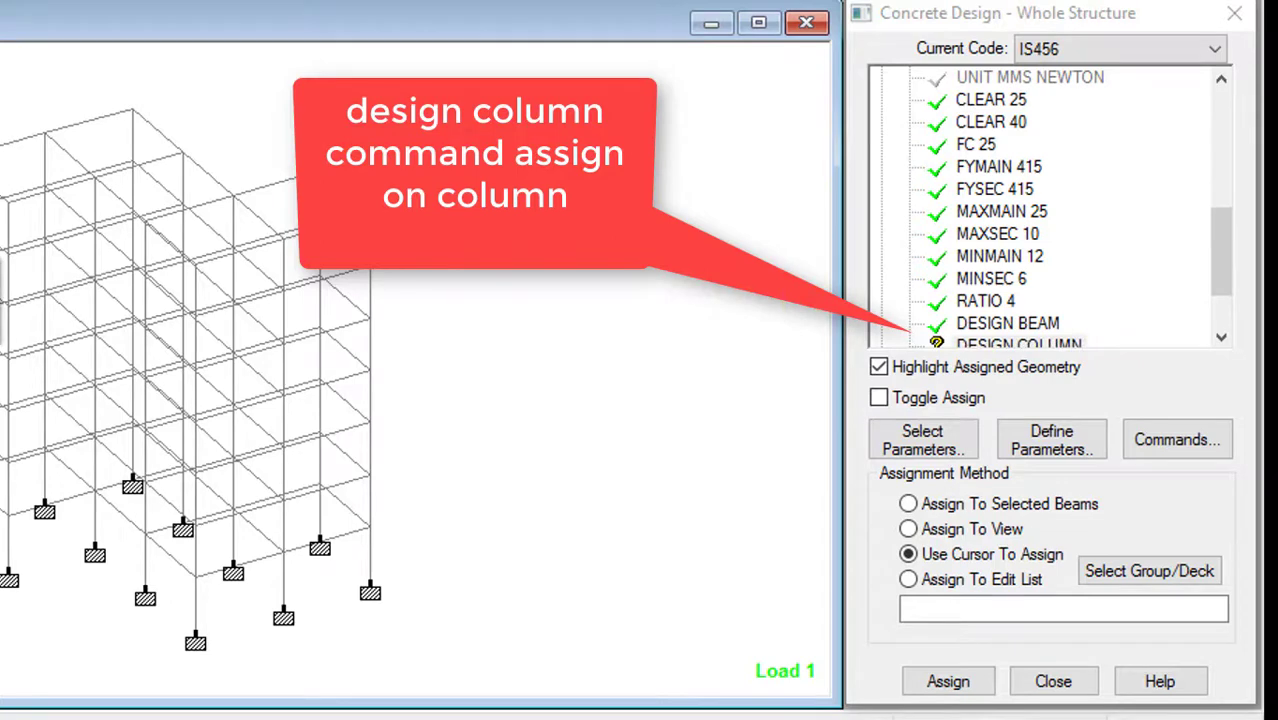
# Step: Assign DESIGN COLUMN to all columns and scroll the list to verify every command is checked
pyautogui.click(940, 680)
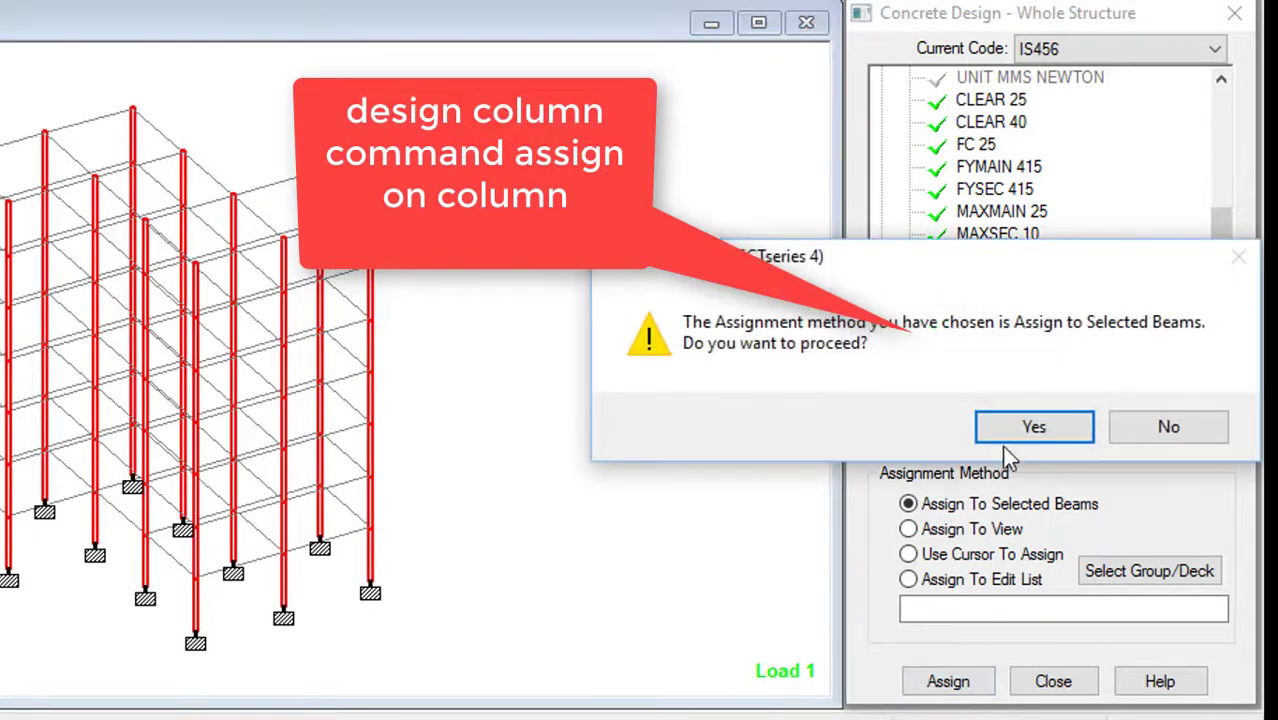
pyautogui.click(1010, 438)
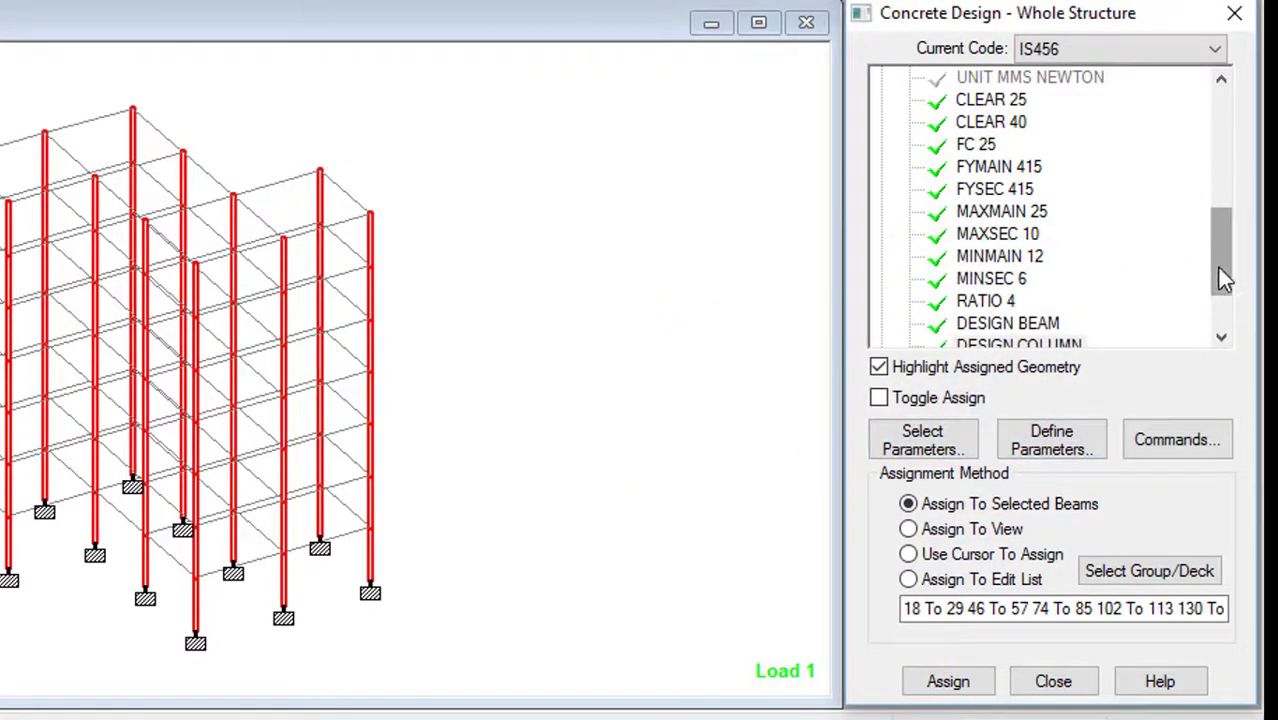
pyautogui.moveTo(1222, 278); pyautogui.dragTo(1224, 310)
pyautogui.click(662, 391)
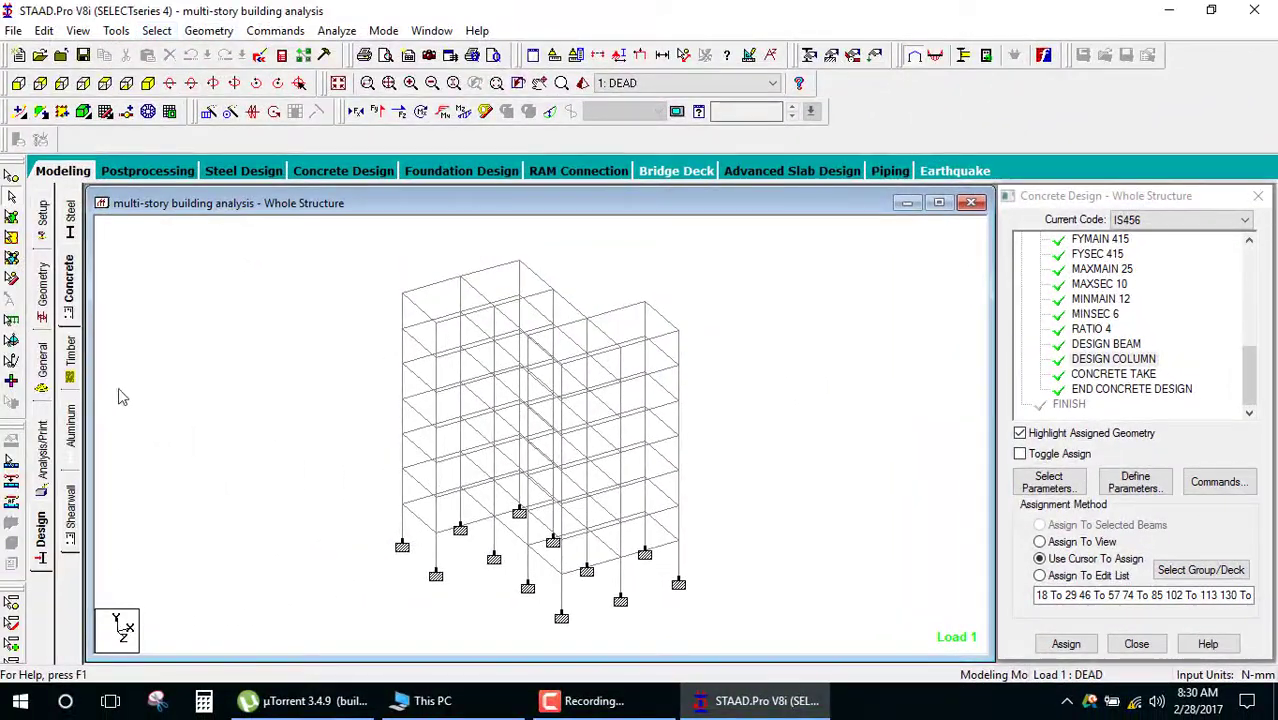
# Step: Run the analysis and concrete design with PERFORM ANALYSIS PRINT ALL, finishing with 0 errors
pyautogui.click(42, 450)
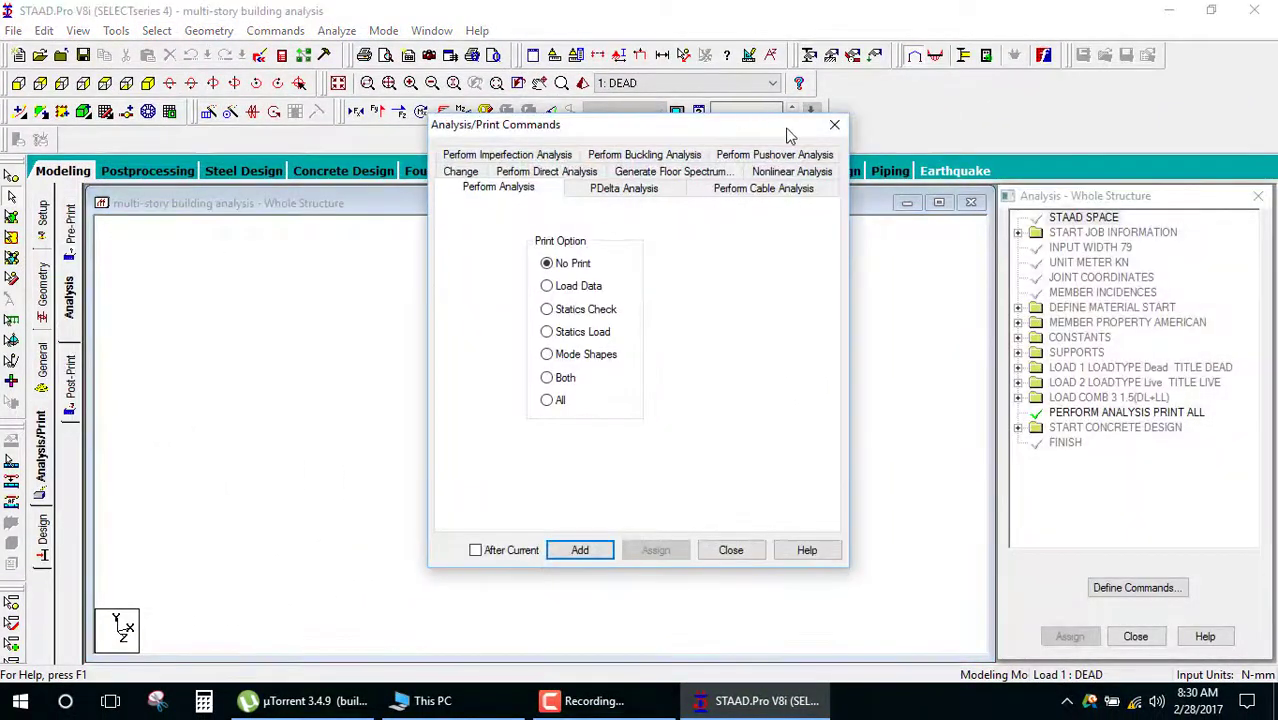
pyautogui.click(834, 125)
pyautogui.click(345, 32)
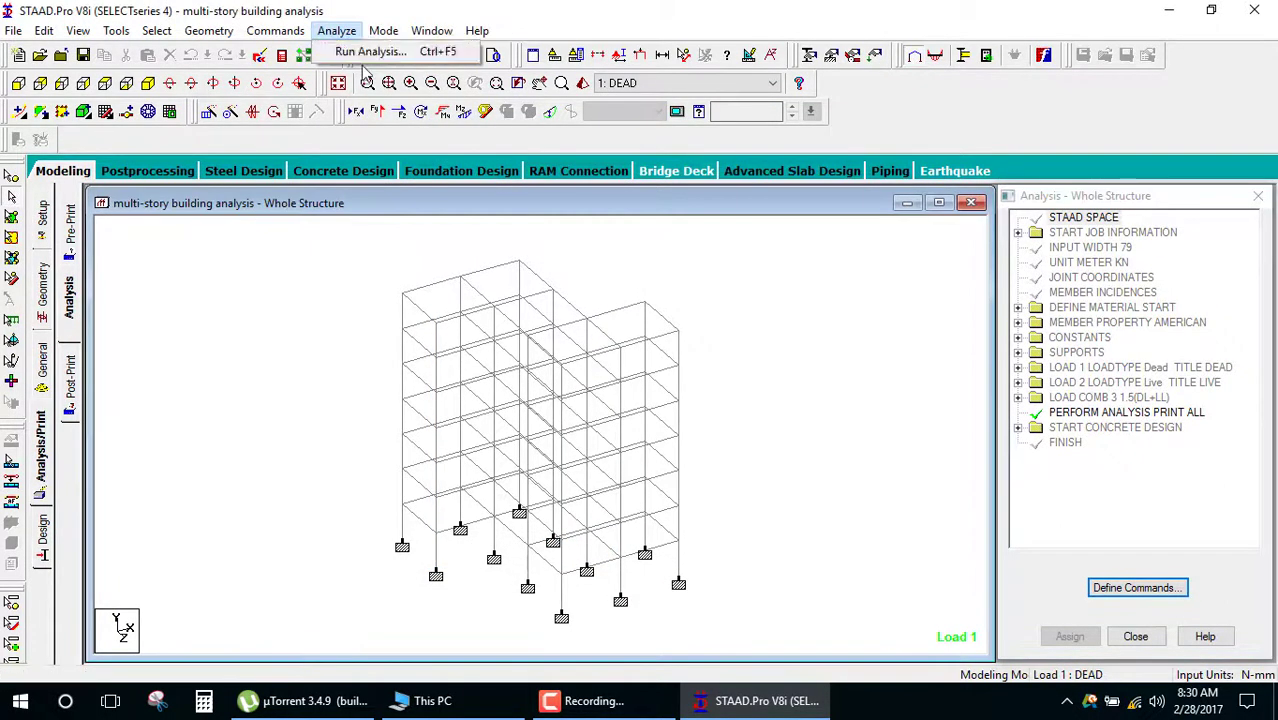
pyautogui.click(368, 48)
pyautogui.click(520, 393)
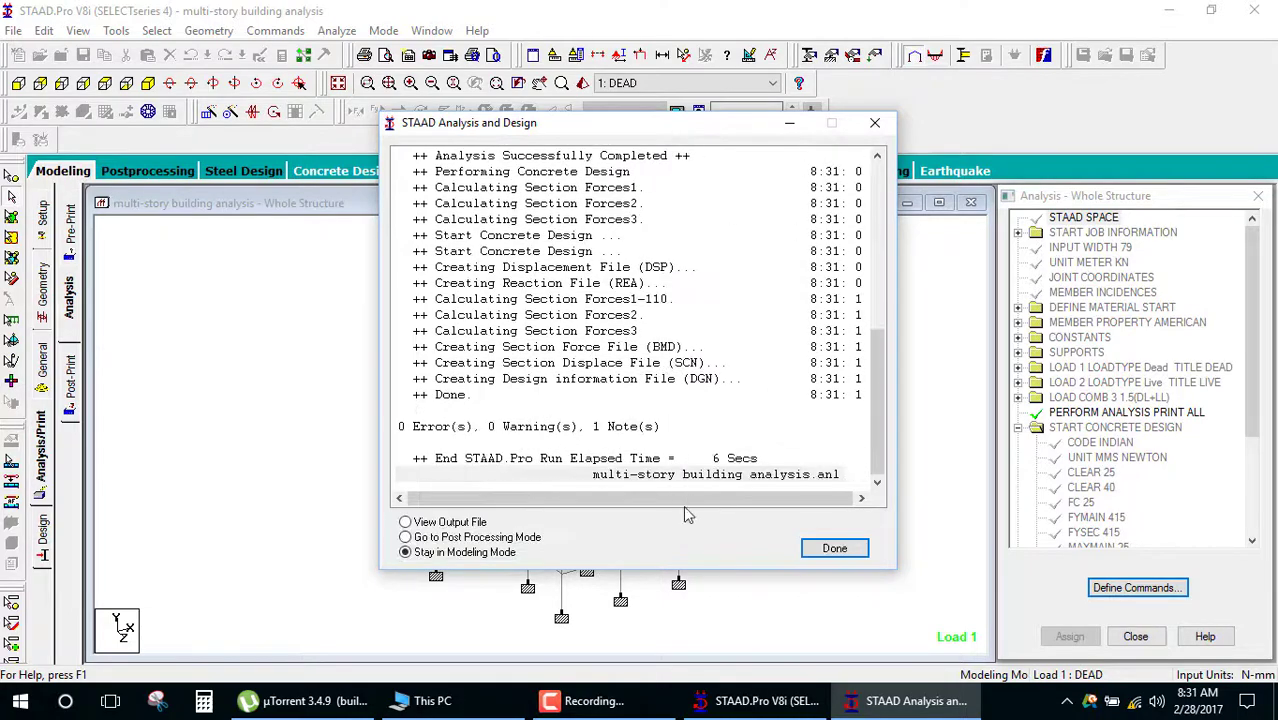
pyautogui.click(834, 548)
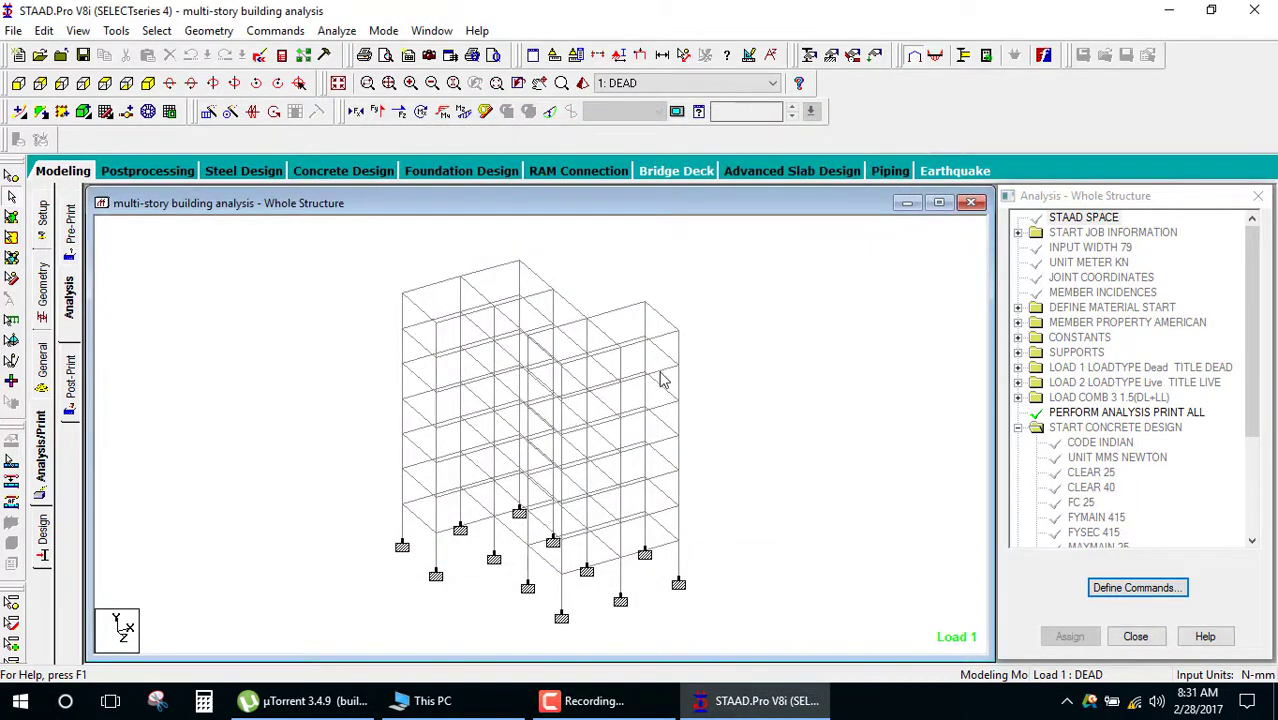
# Step: Review beam 198's reinforcement design results
pyautogui.doubleClick(440, 285)
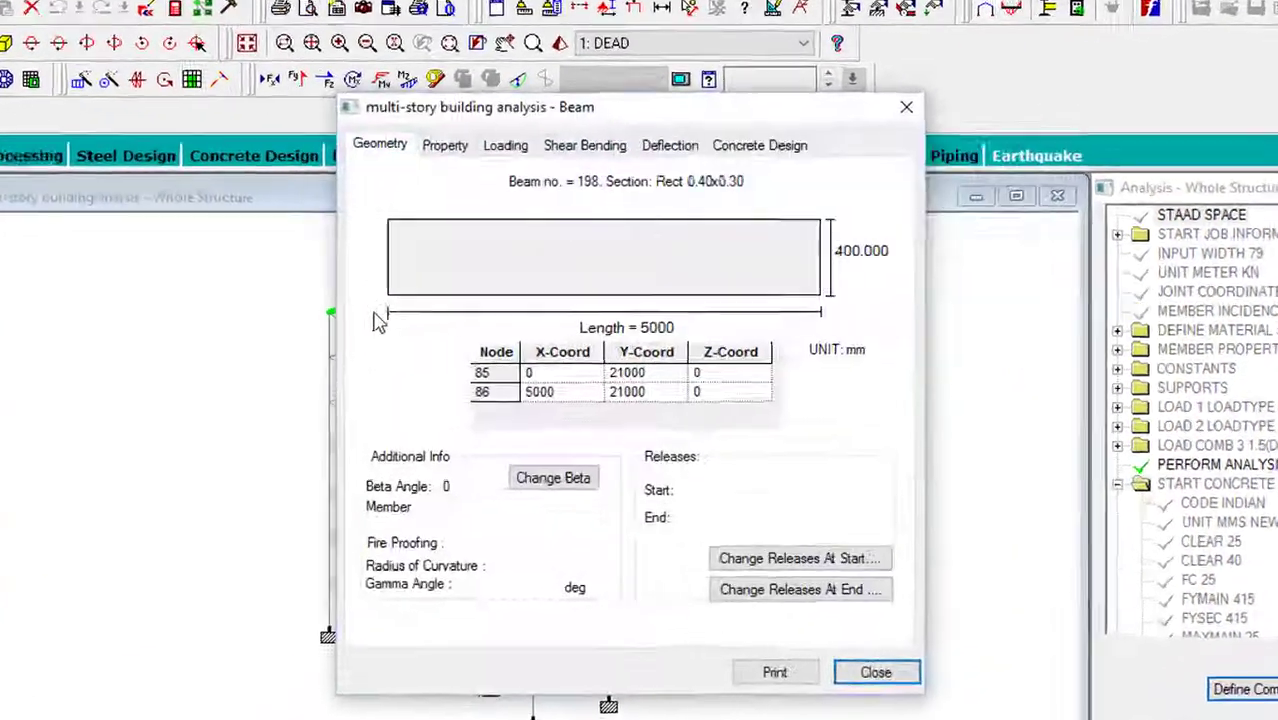
pyautogui.click(740, 147)
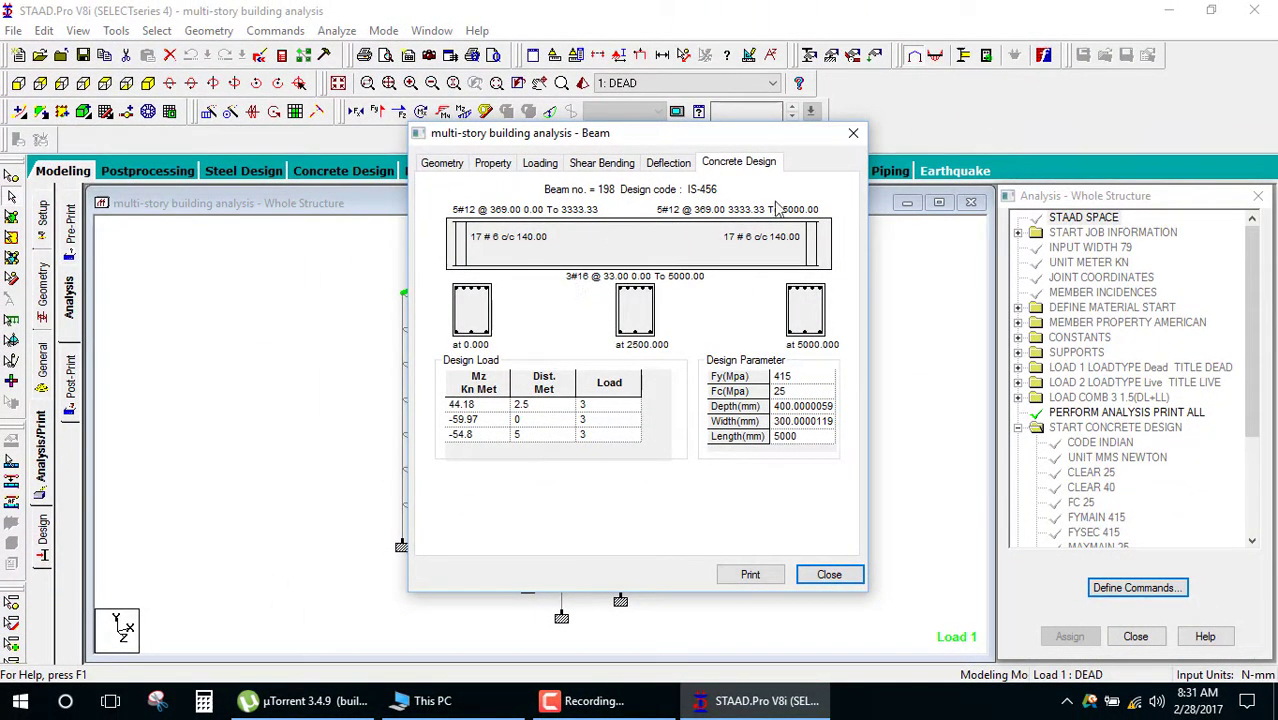
pyautogui.click(853, 133)
# Step: Check member 197's concrete design: 16 bars of 12 mm, 1754 mm² required
pyautogui.doubleClick(673, 341)
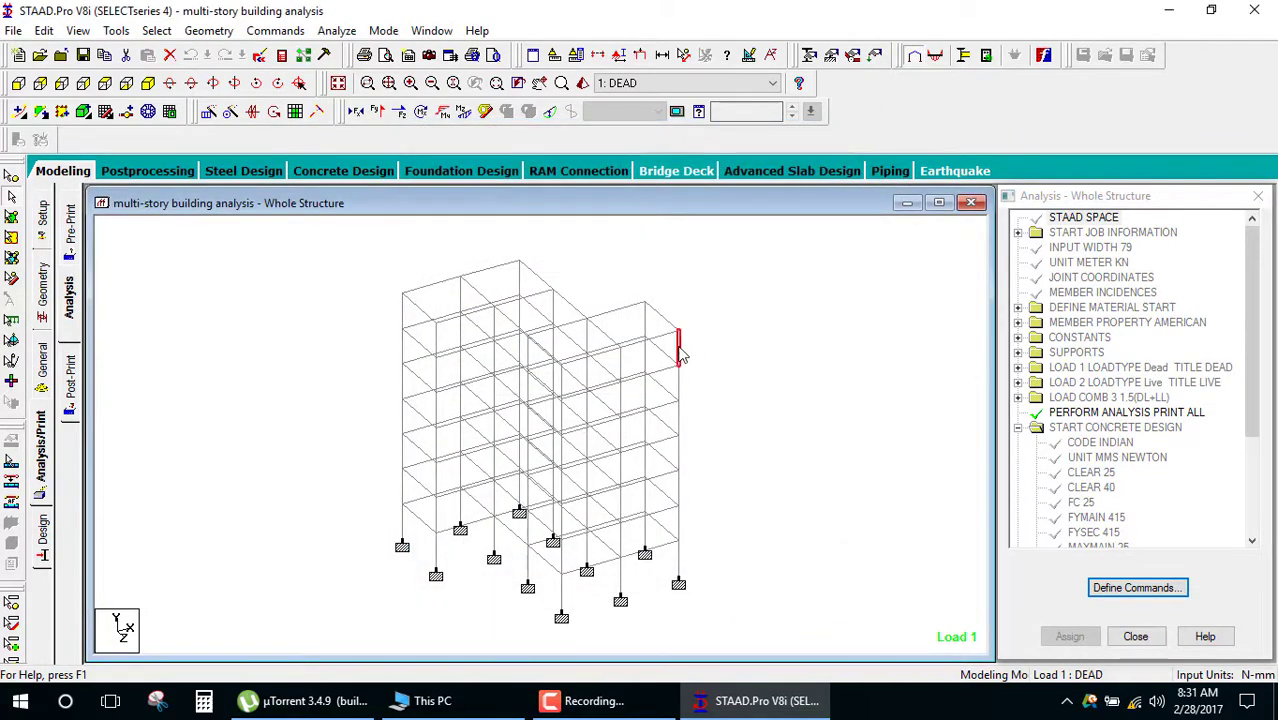
pyautogui.click(731, 166)
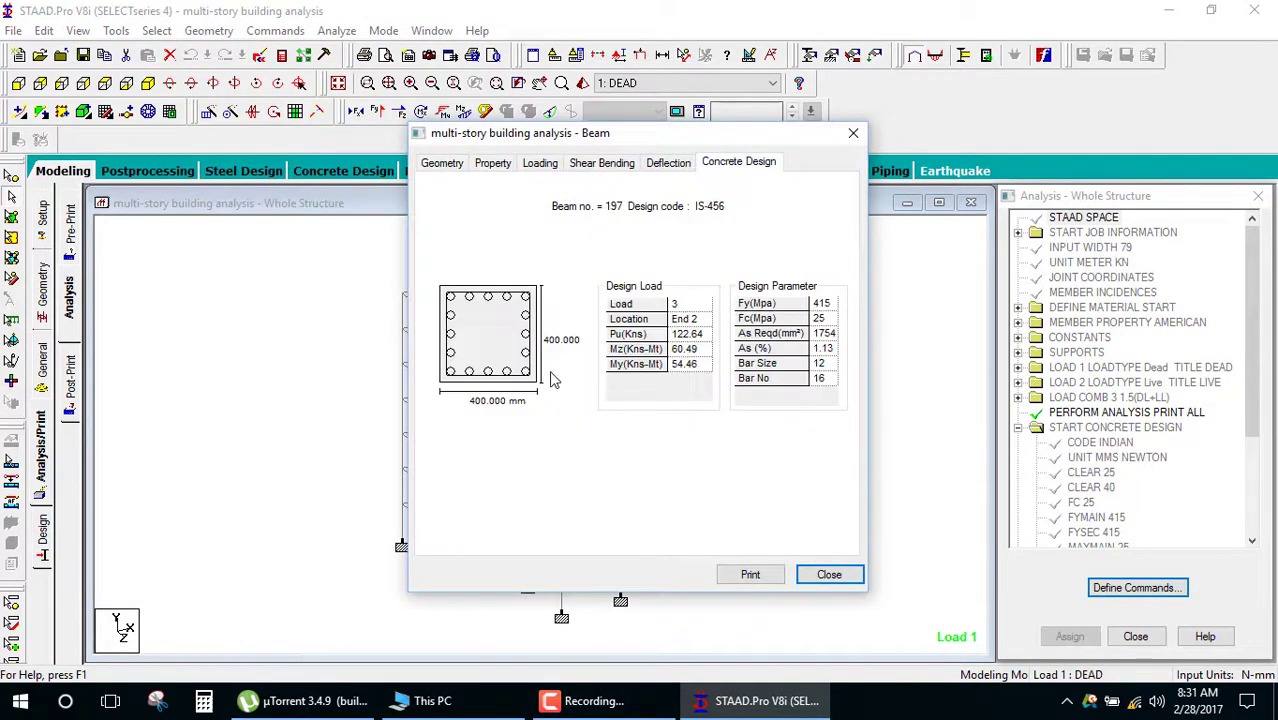
pyautogui.click(793, 384)
pyautogui.click(827, 366)
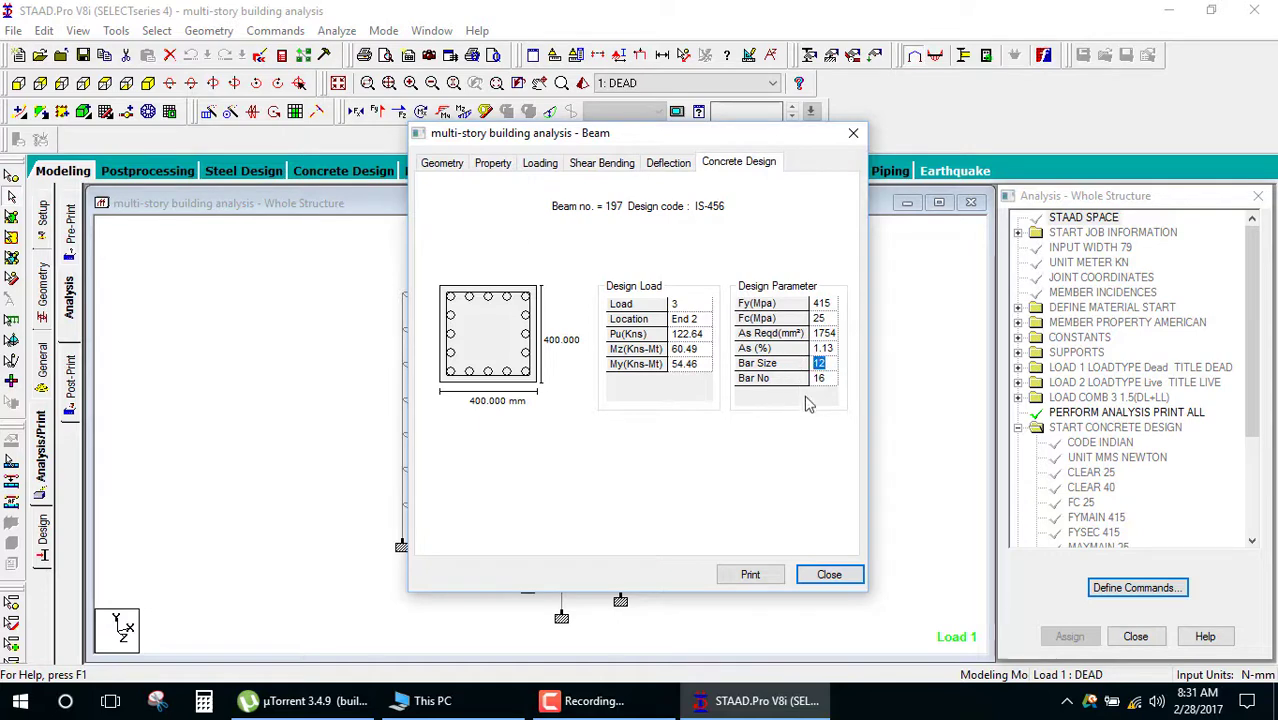
pyautogui.click(820, 378)
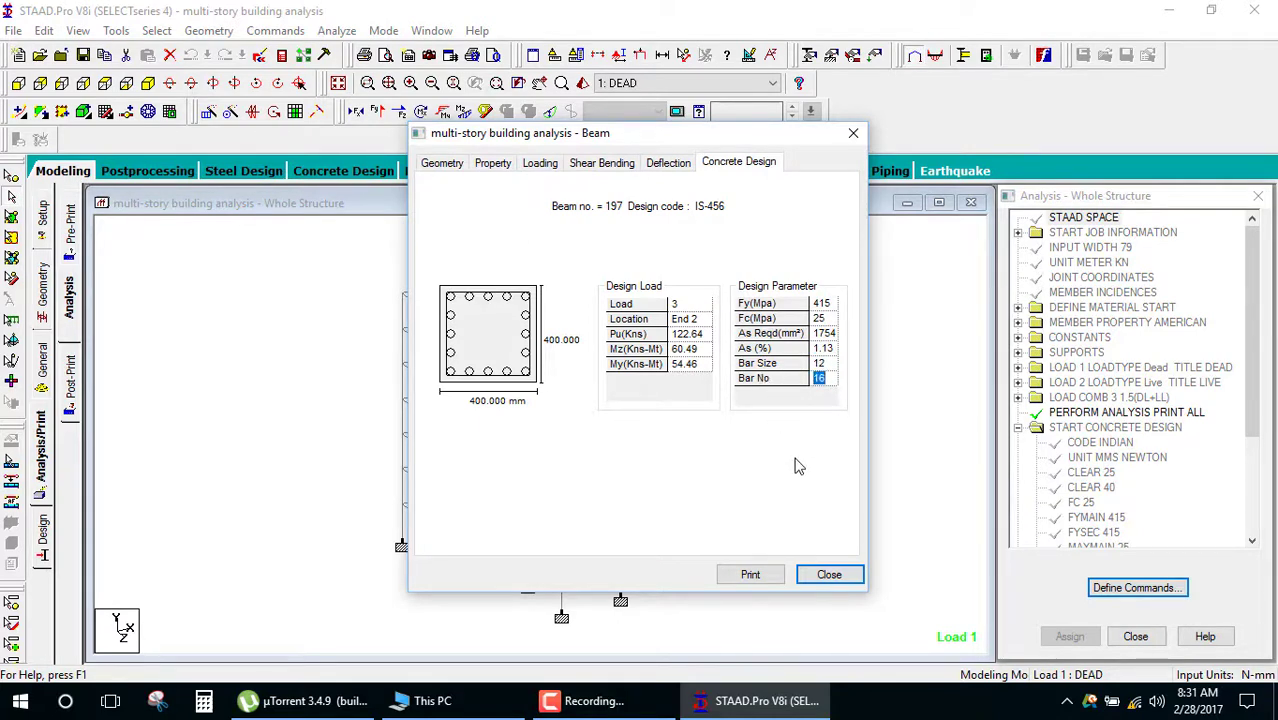
pyautogui.click(828, 575)
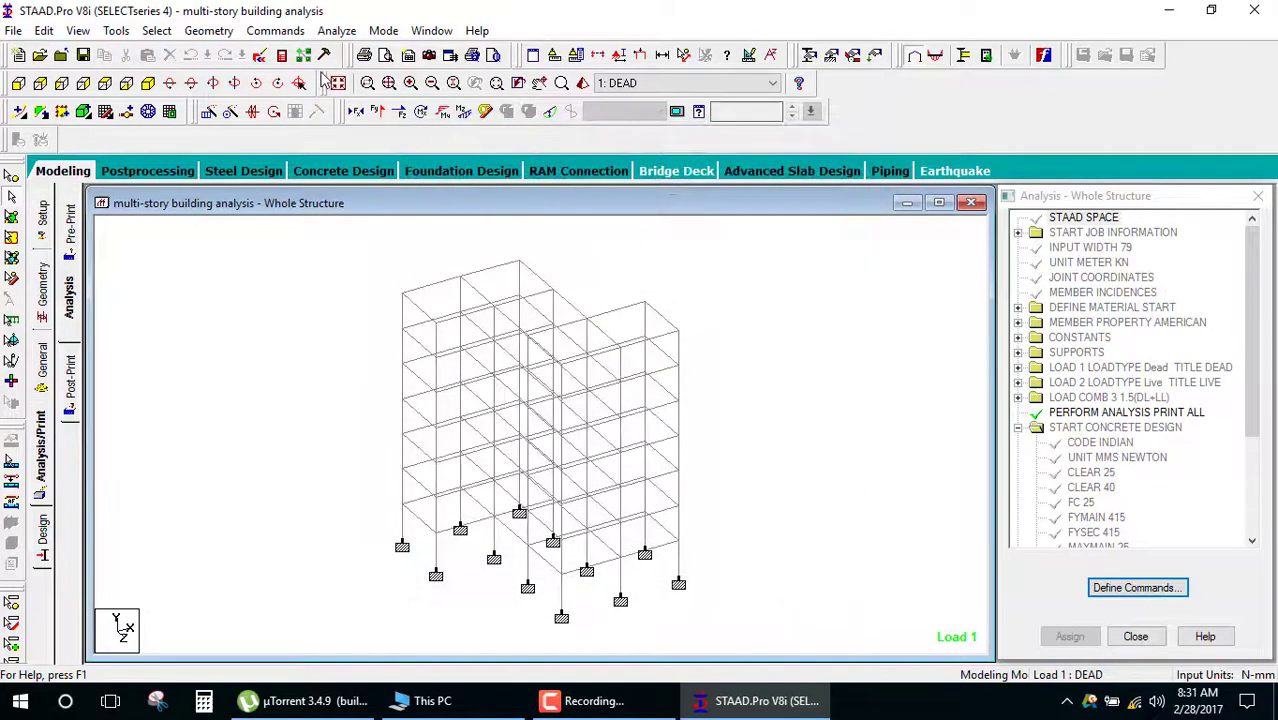
# Step: Open the analysis output report at its CONCRETE DESIGN results section
pyautogui.click(298, 57)
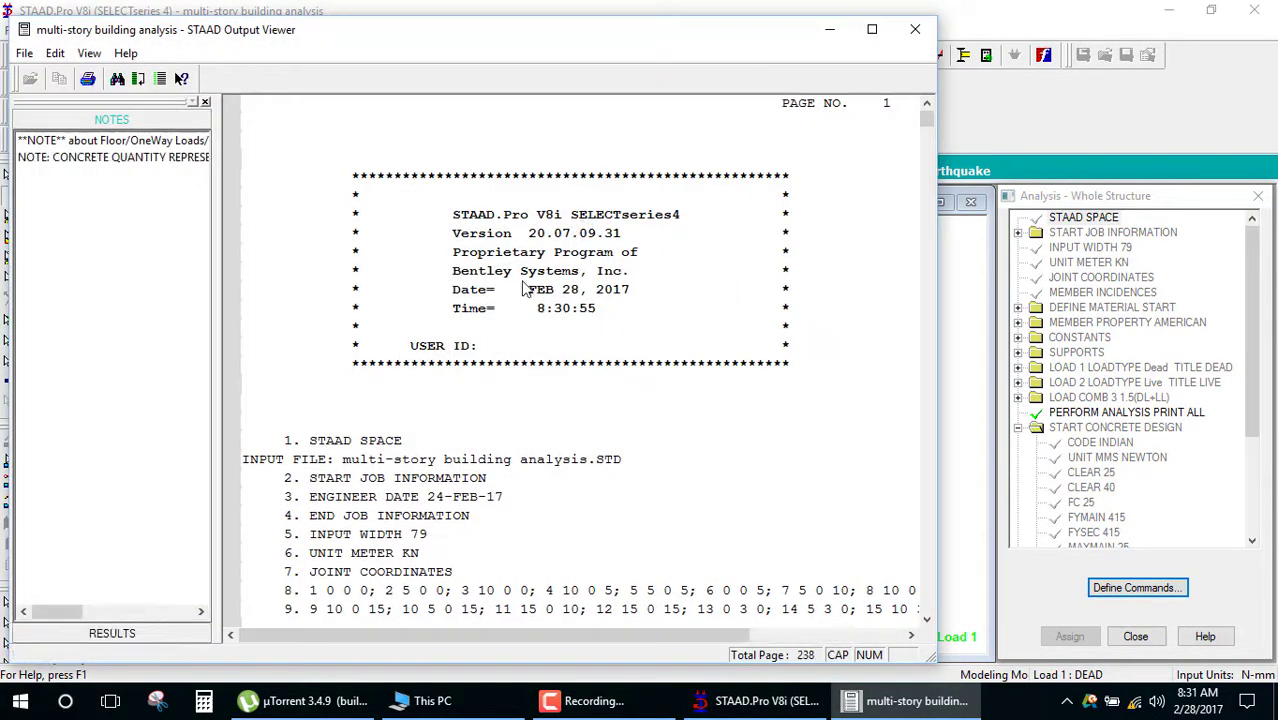
pyautogui.scroll(-5, 530, 342)
pyautogui.click(111, 633)
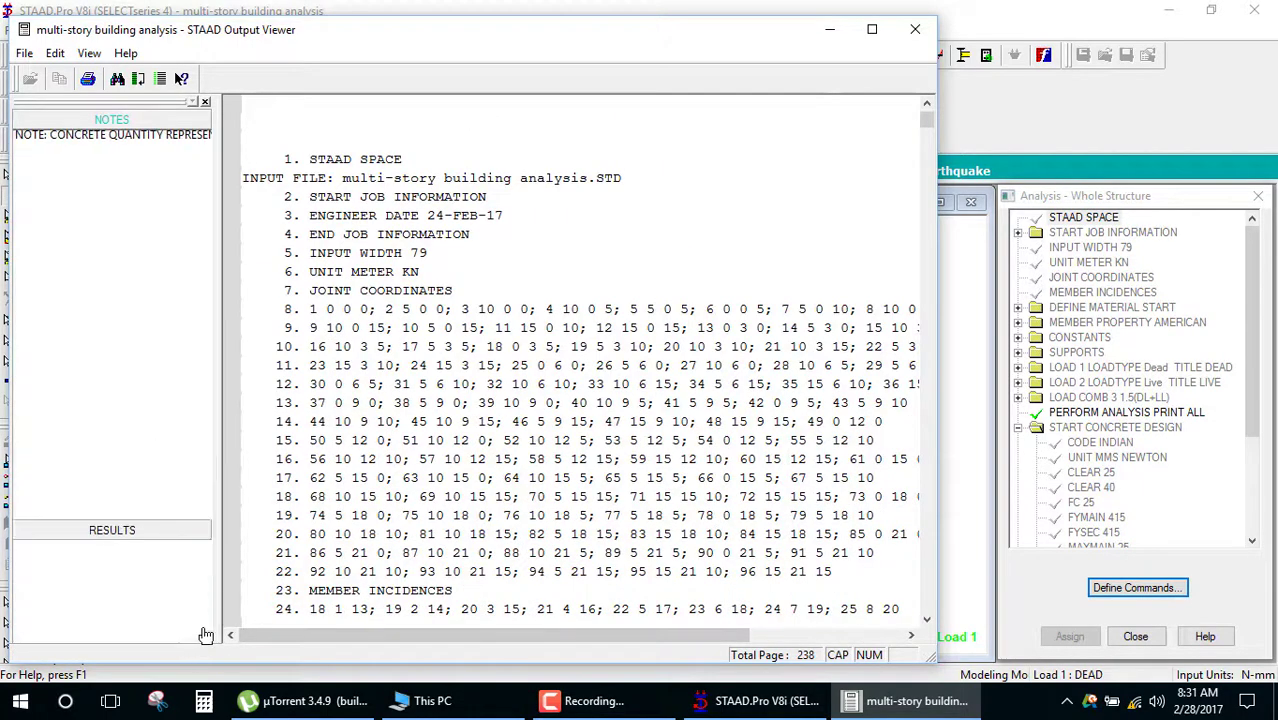
pyautogui.click(82, 230)
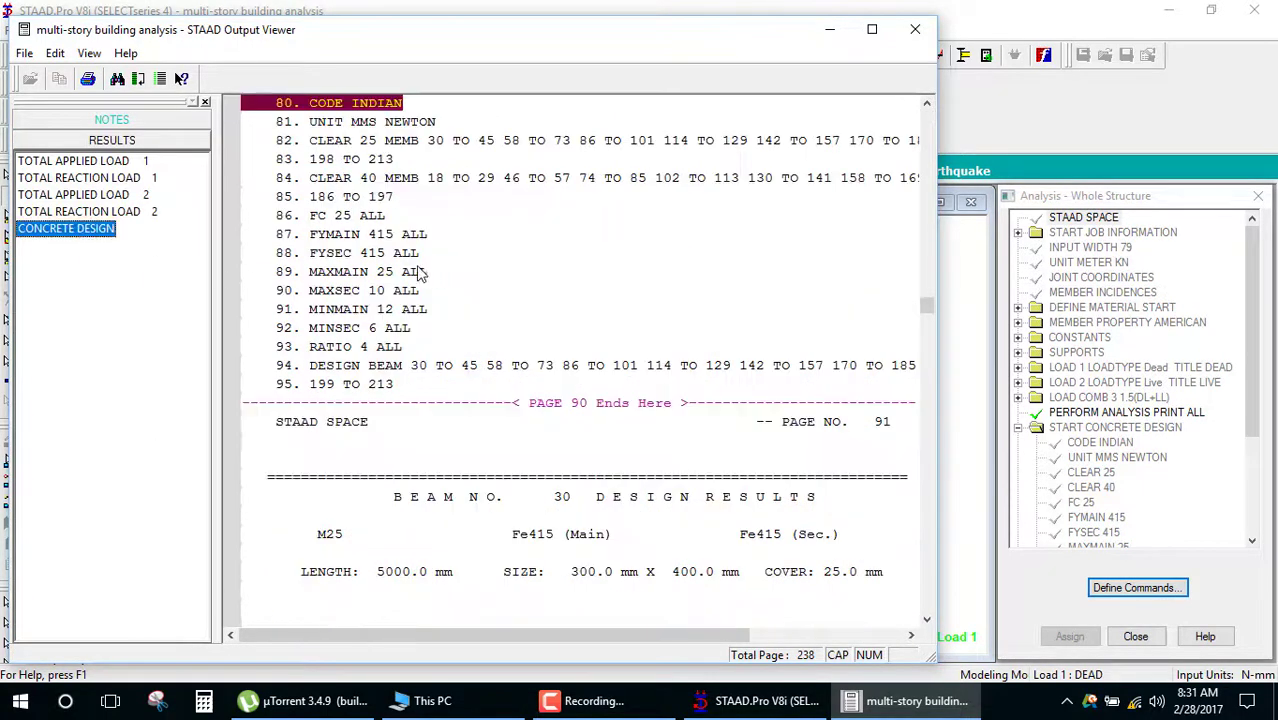
pyautogui.scroll(-3, 475, 438)
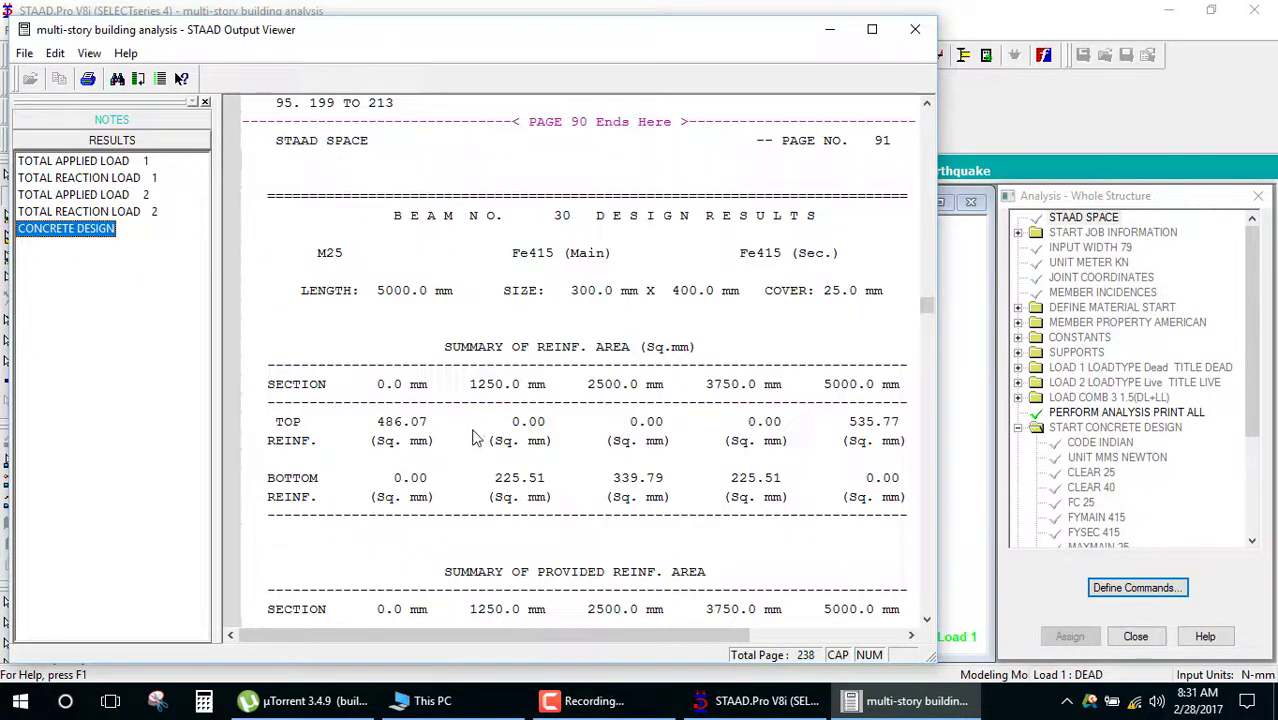
# Step: Review beam 30's top and bottom reinforcement areas, then scroll on to column 57
pyautogui.click(428, 222)
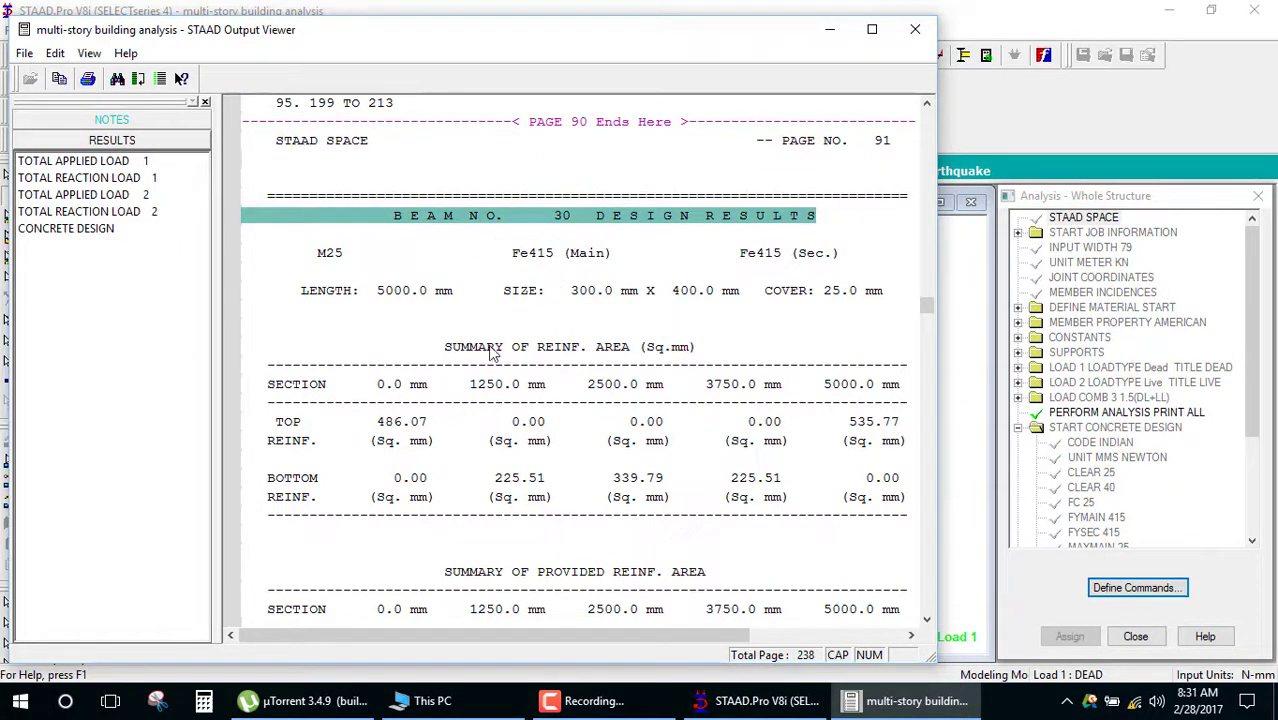
pyautogui.click(297, 428)
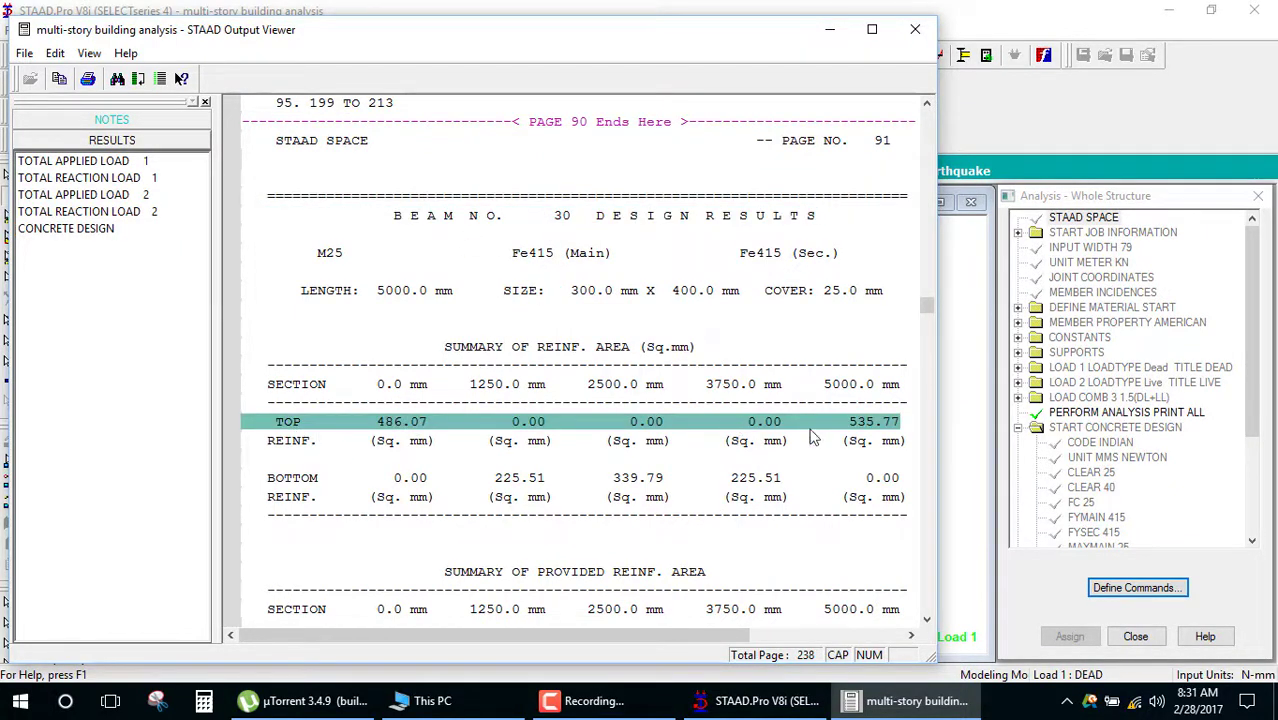
pyautogui.click(311, 447)
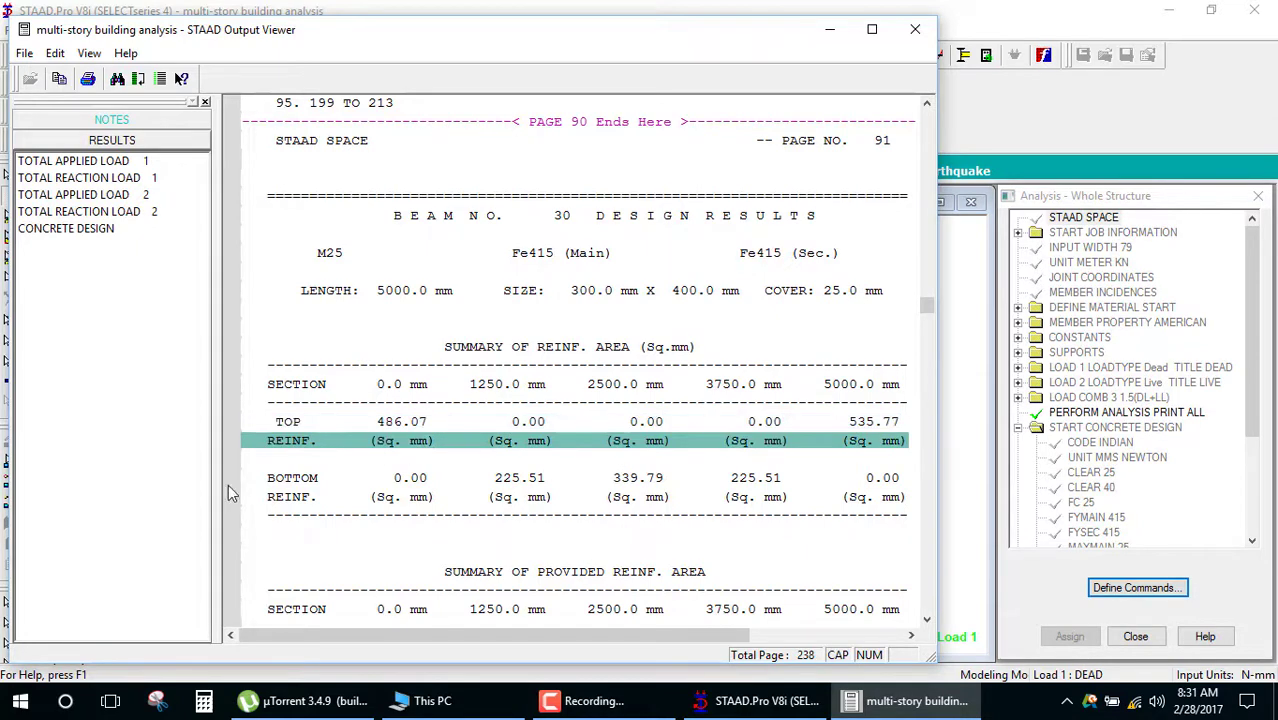
pyautogui.click(277, 480)
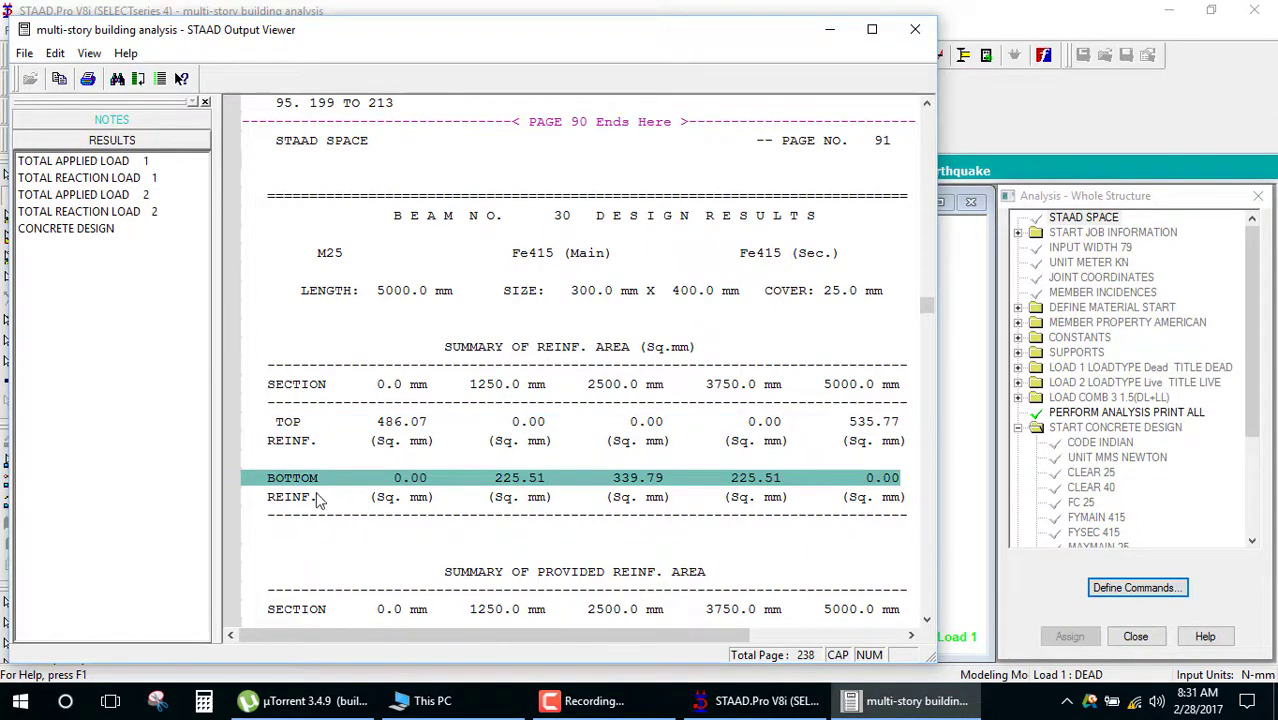
pyautogui.click(316, 500)
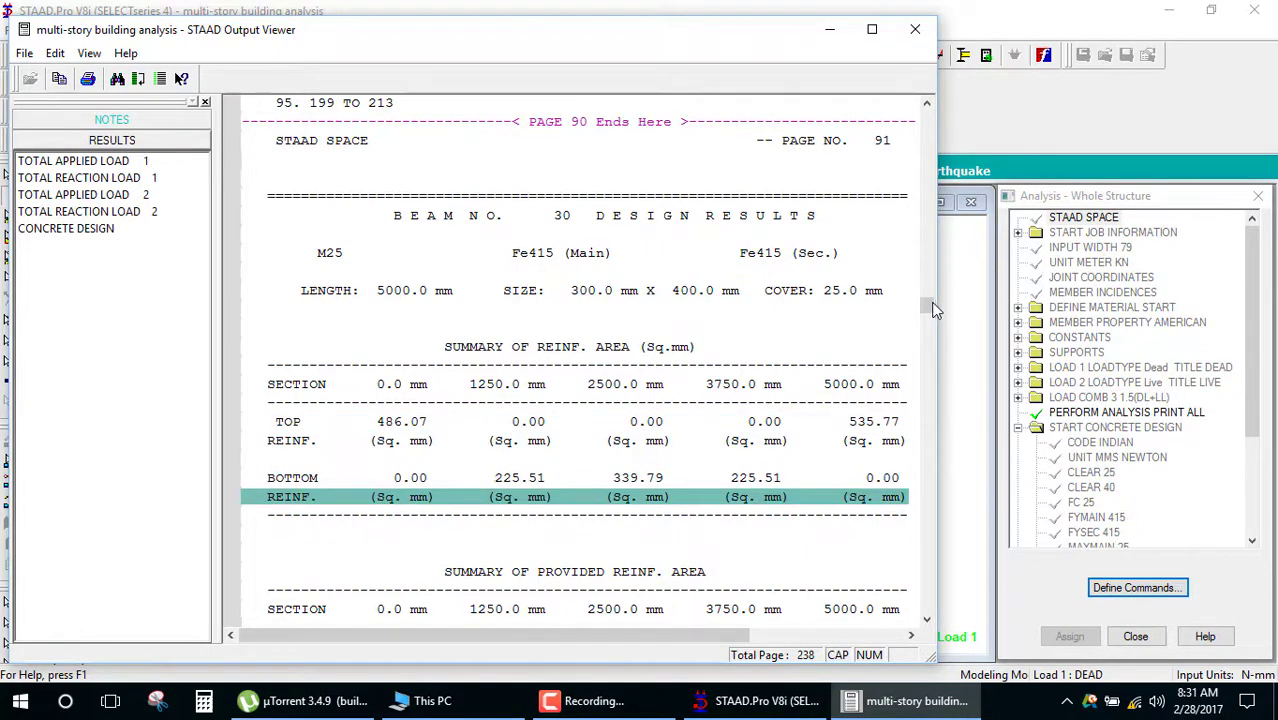
pyautogui.moveTo(931, 305); pyautogui.dragTo(924, 533)
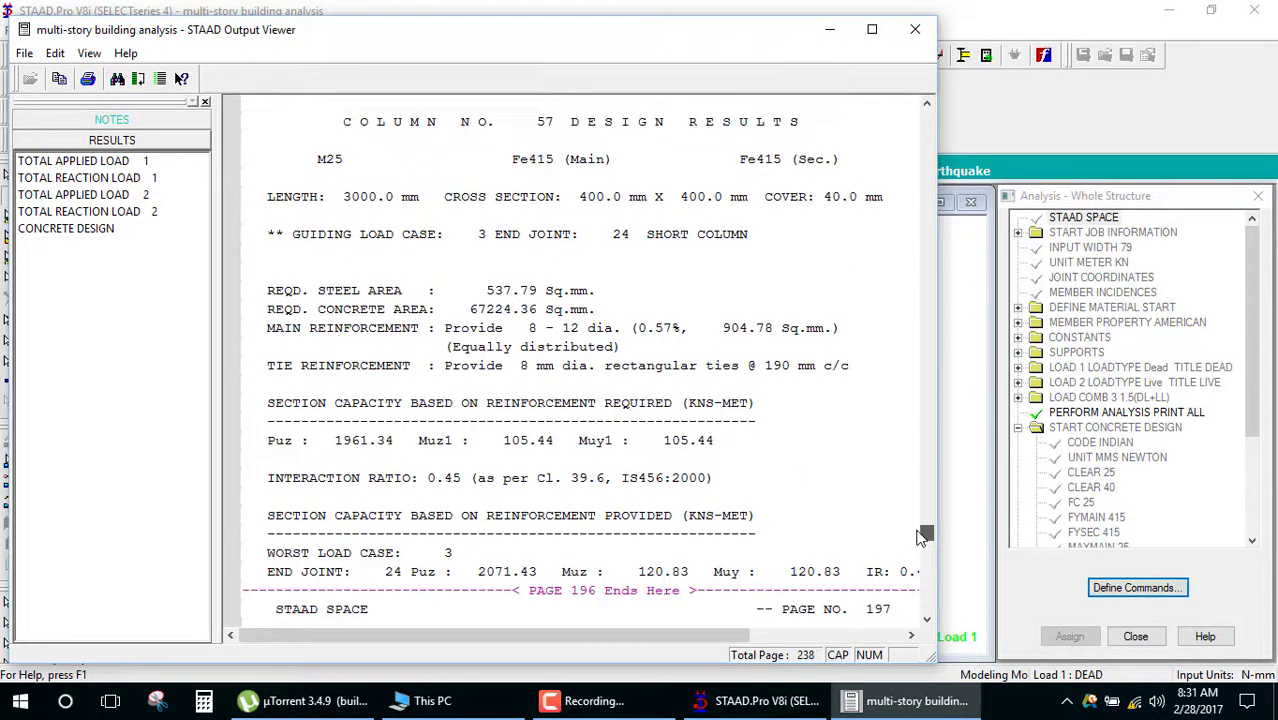
# Step: Review column 57's steel and concrete areas, 12 mm main bars and 8 mm ties at 190 mm
pyautogui.scroll(2, 530, 260)
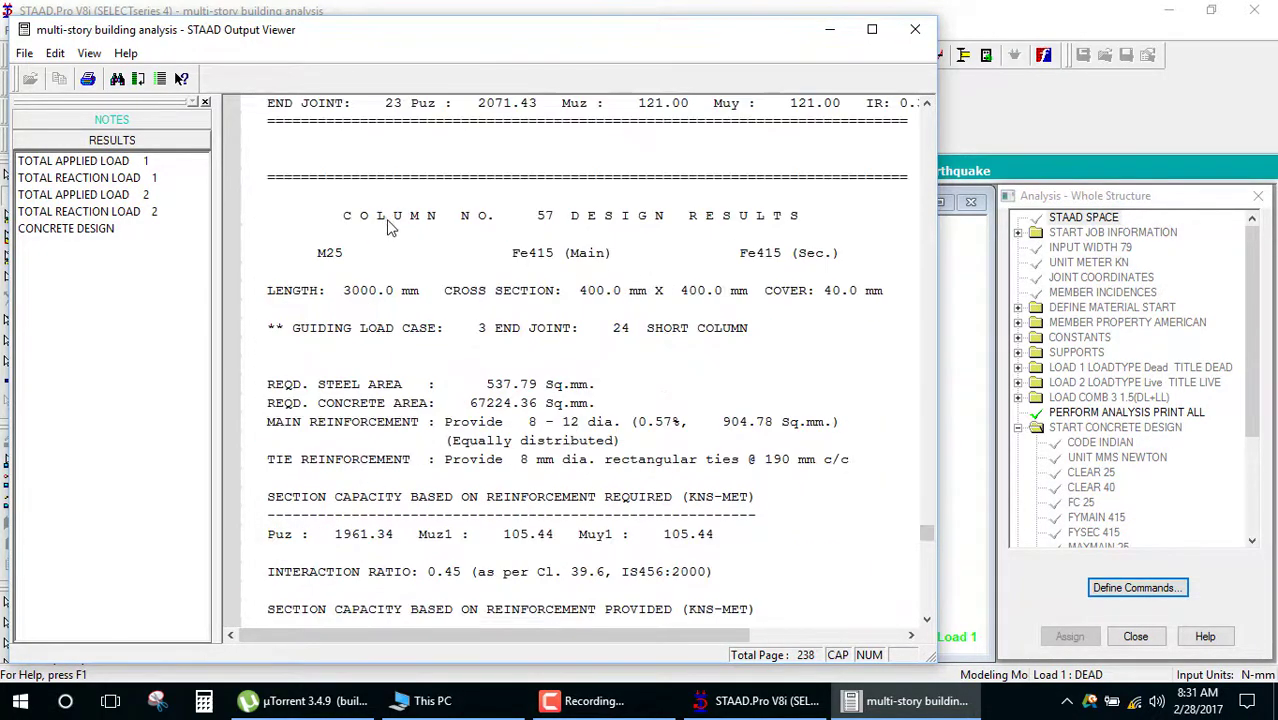
pyautogui.click(534, 224)
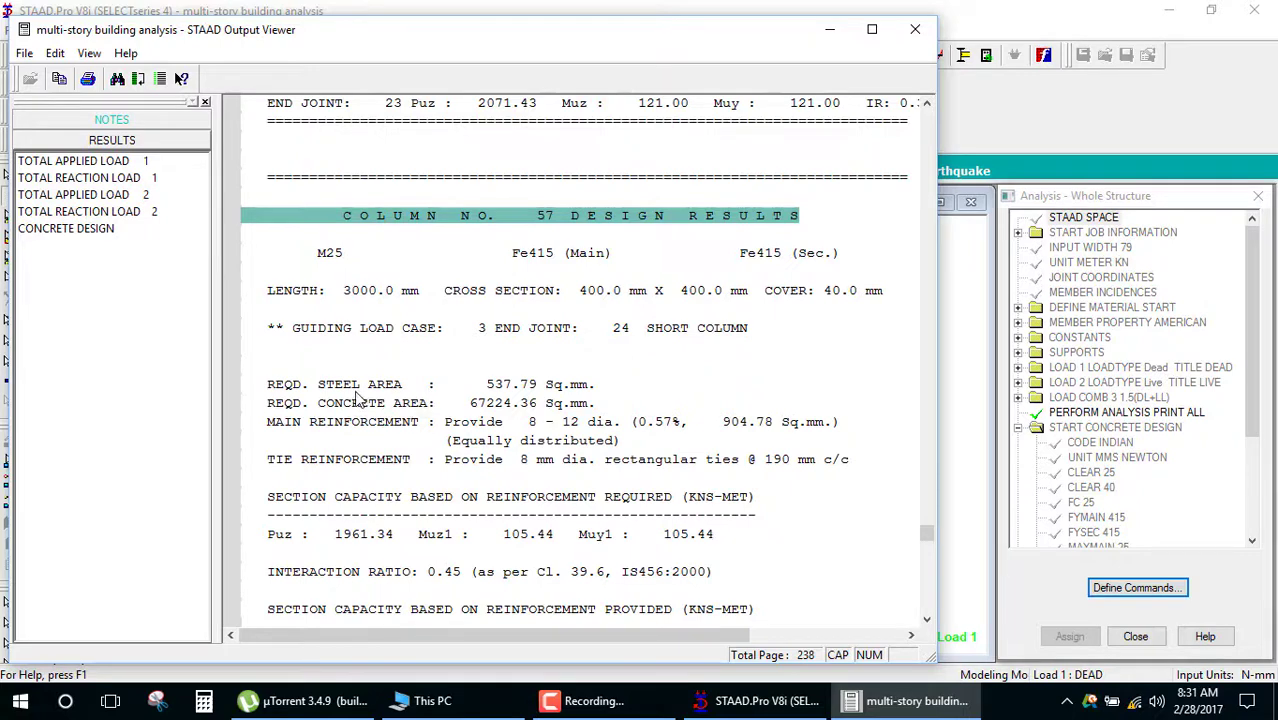
pyautogui.click(495, 390)
pyautogui.click(512, 406)
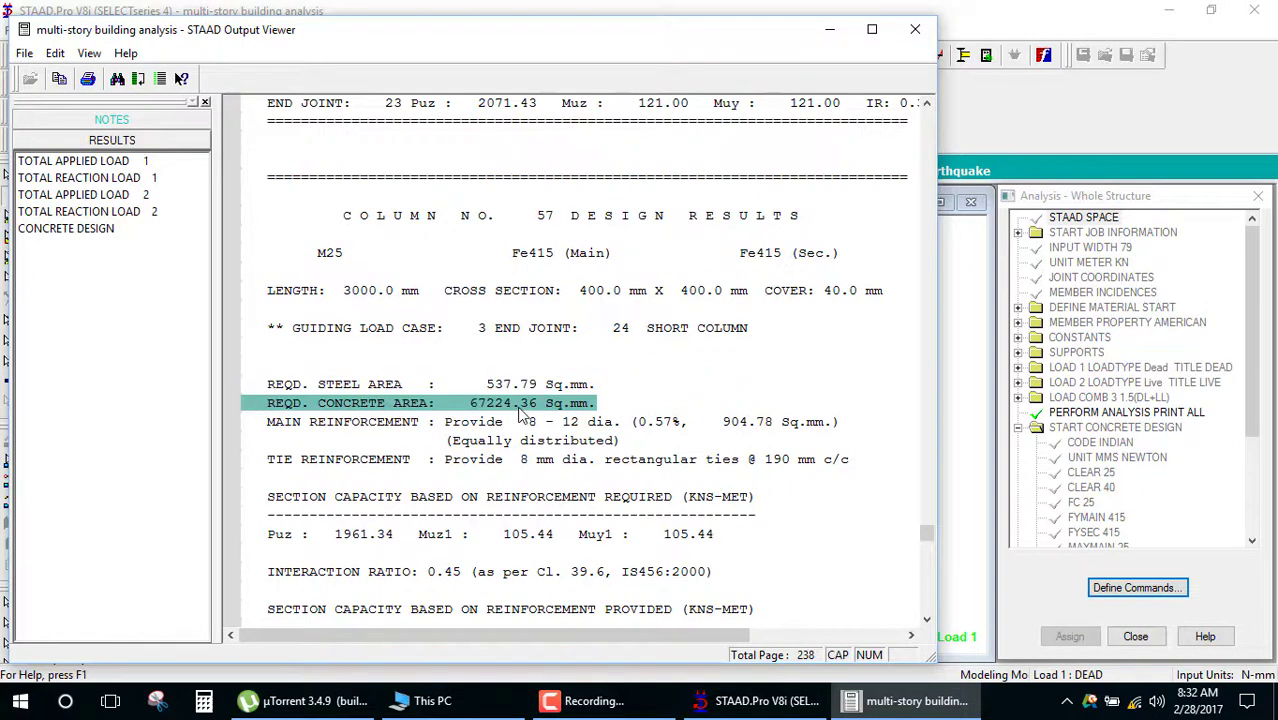
pyautogui.click(475, 437)
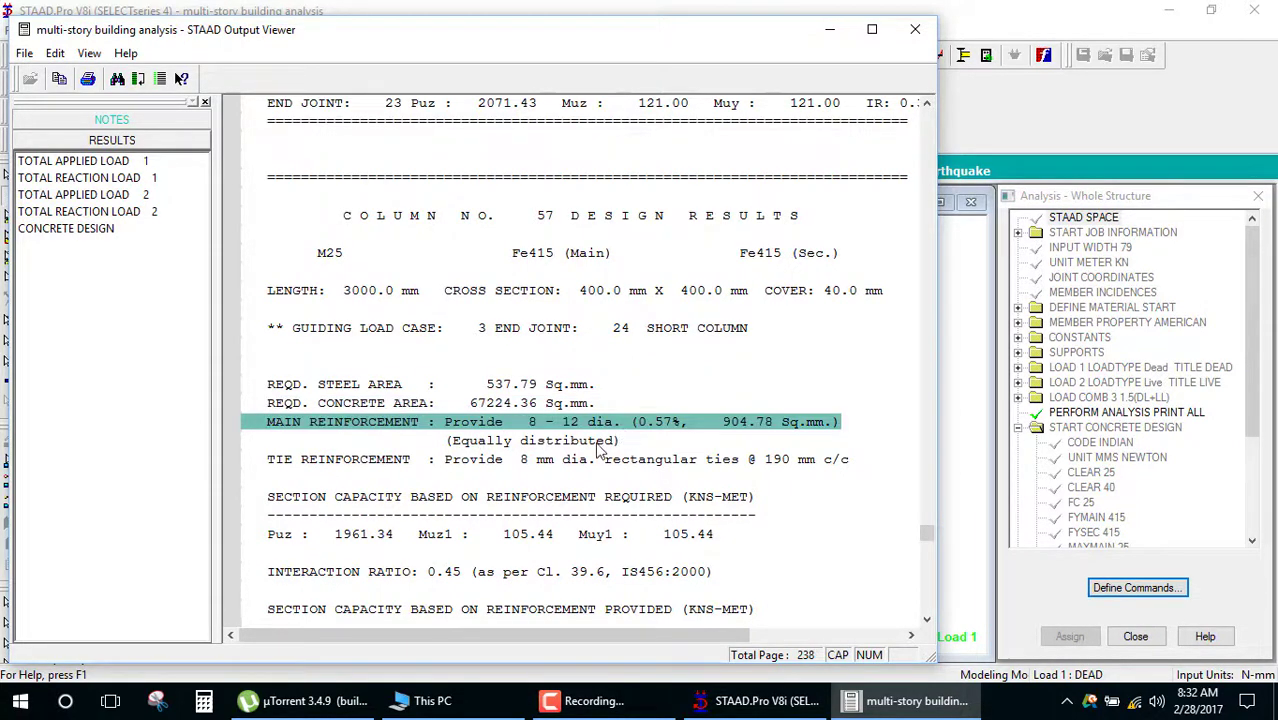
pyautogui.click(464, 466)
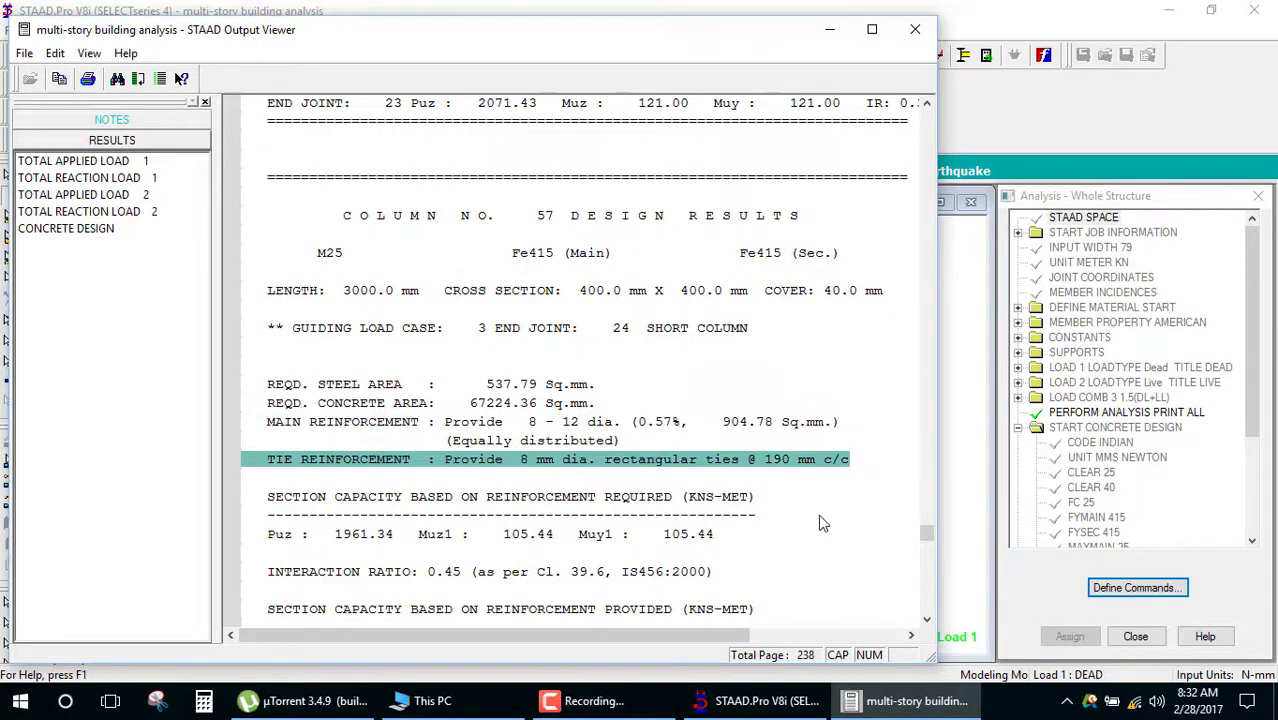
pyautogui.moveTo(925, 537); pyautogui.dragTo(927, 610)
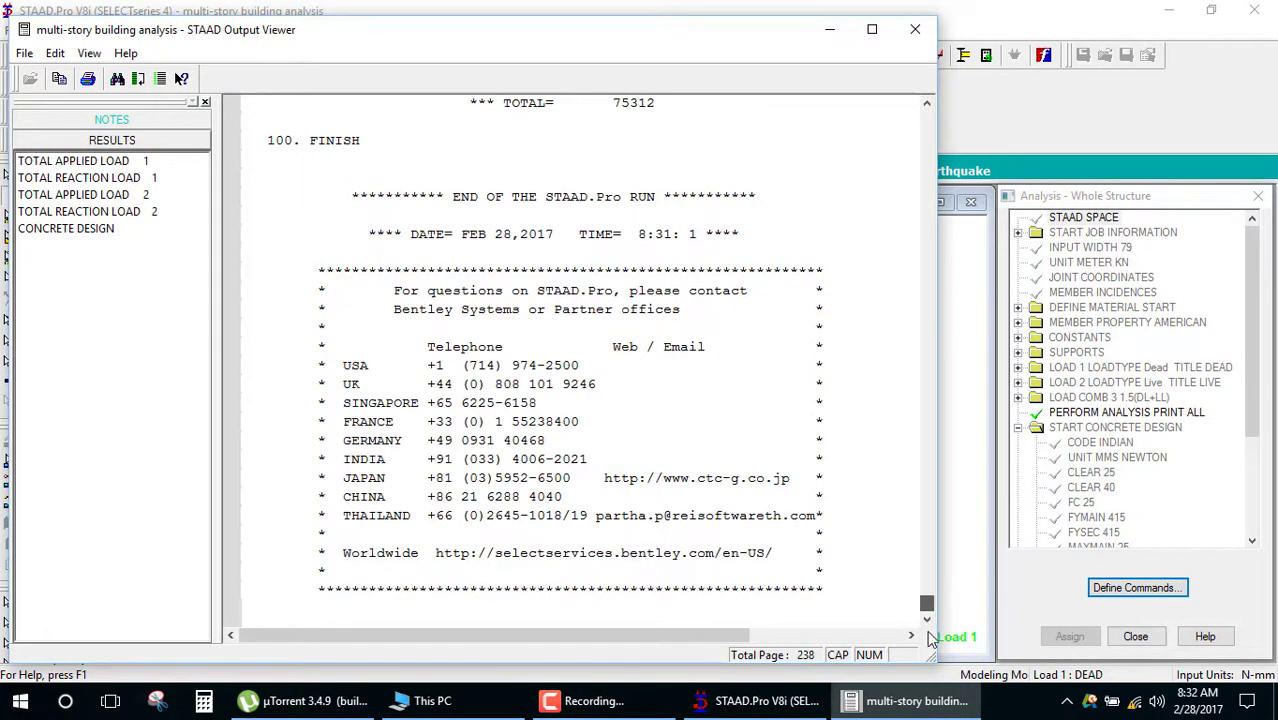
# Step: Check the take-off totals of 107.5 cu.m concrete and 75312 steel, then close the report
pyautogui.scroll(5, 742, 520)
pyautogui.scroll(2, 742, 515)
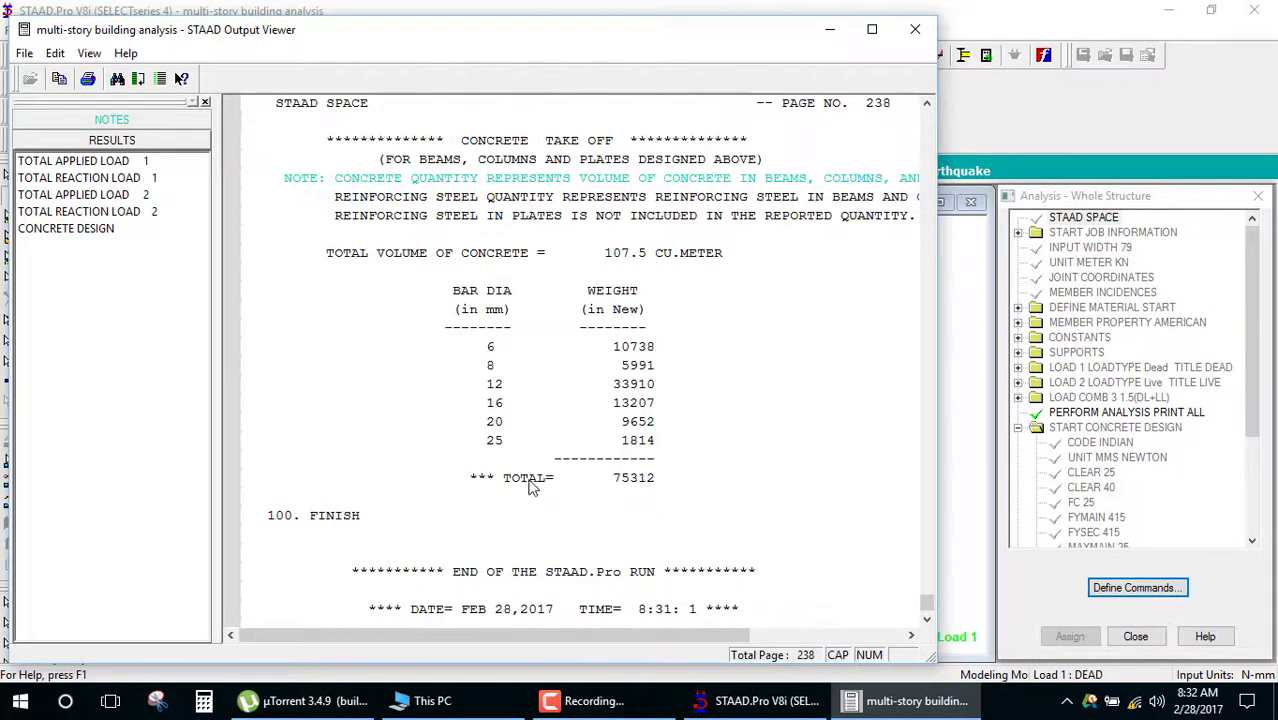
pyautogui.click(619, 264)
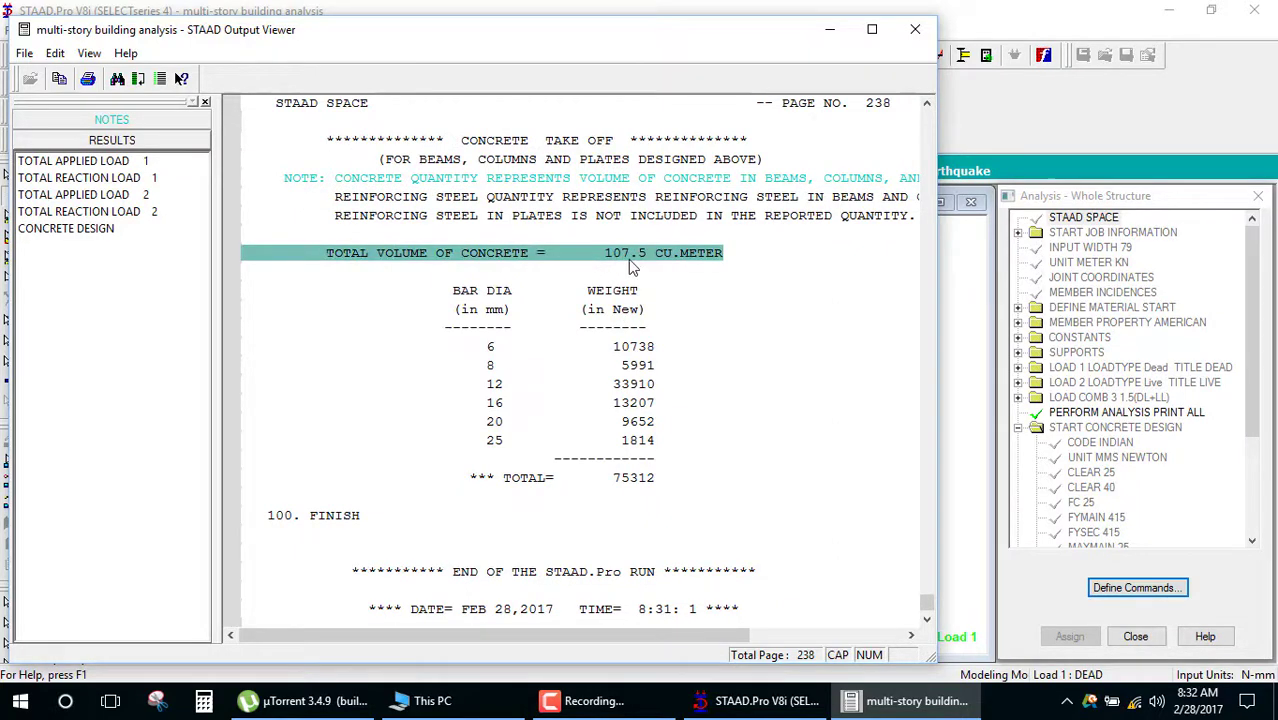
pyautogui.click(641, 477)
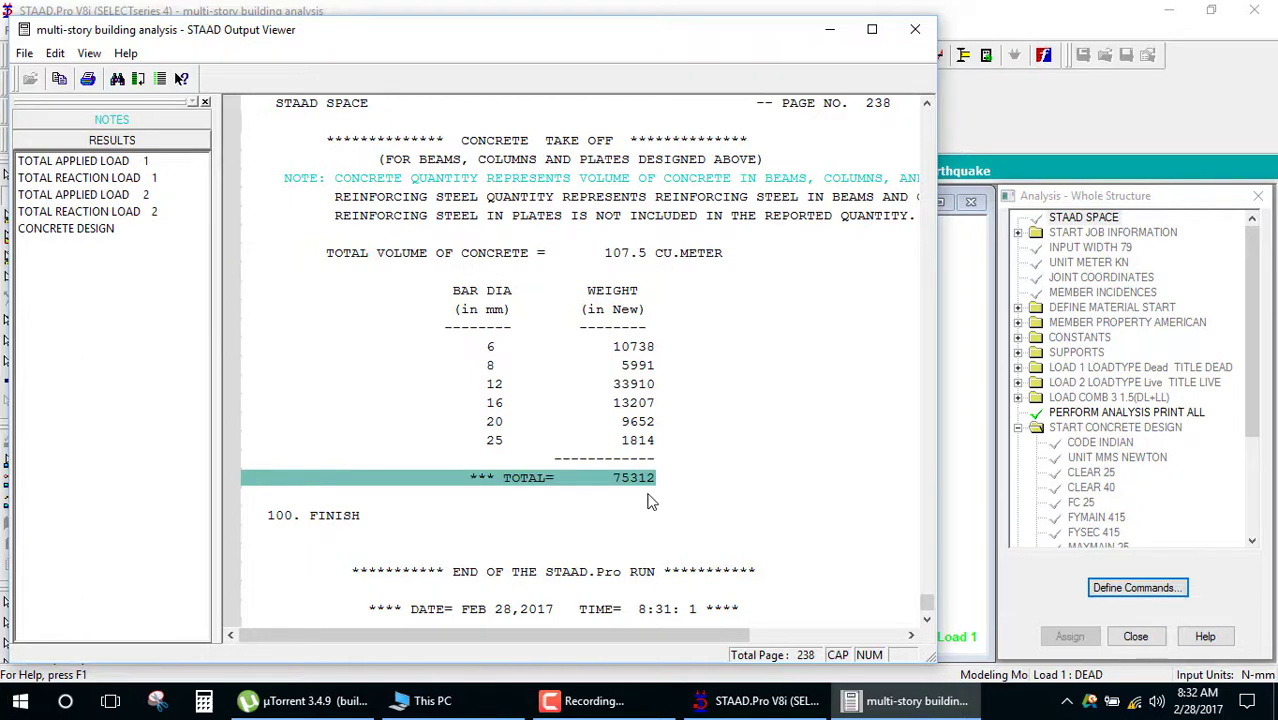
pyautogui.click(653, 258)
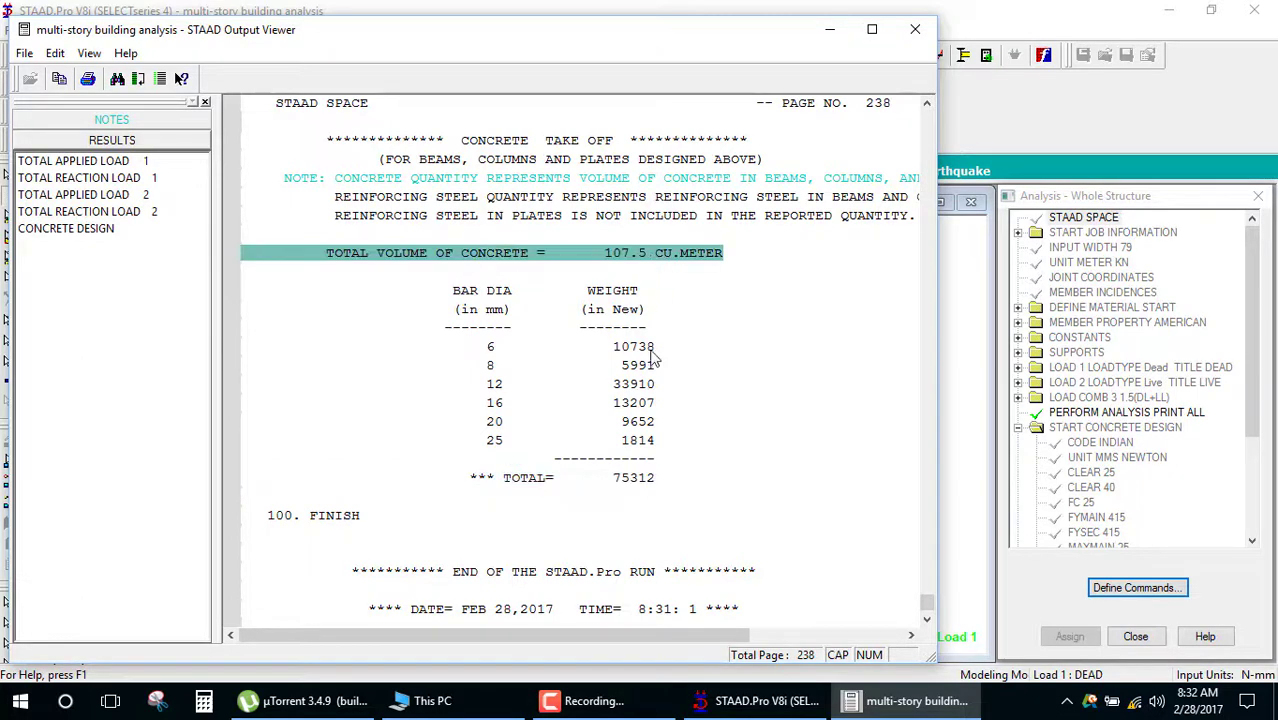
pyautogui.click(648, 480)
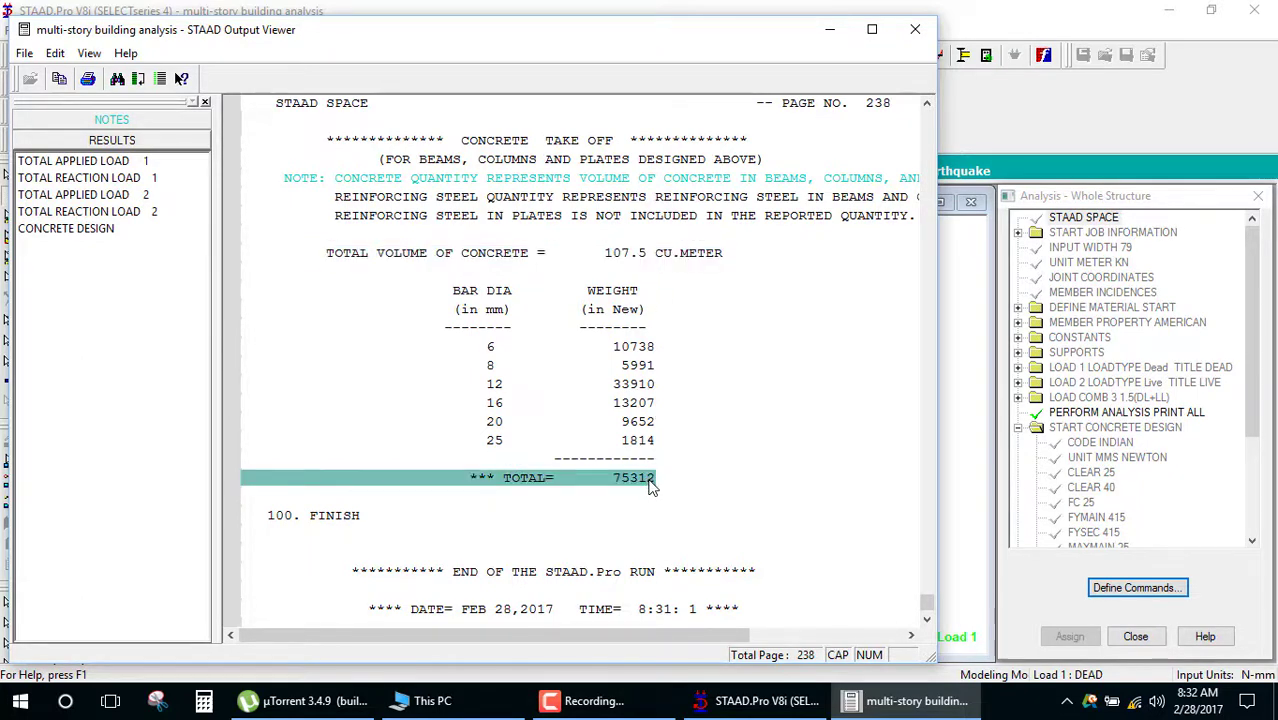
pyautogui.click(915, 30)
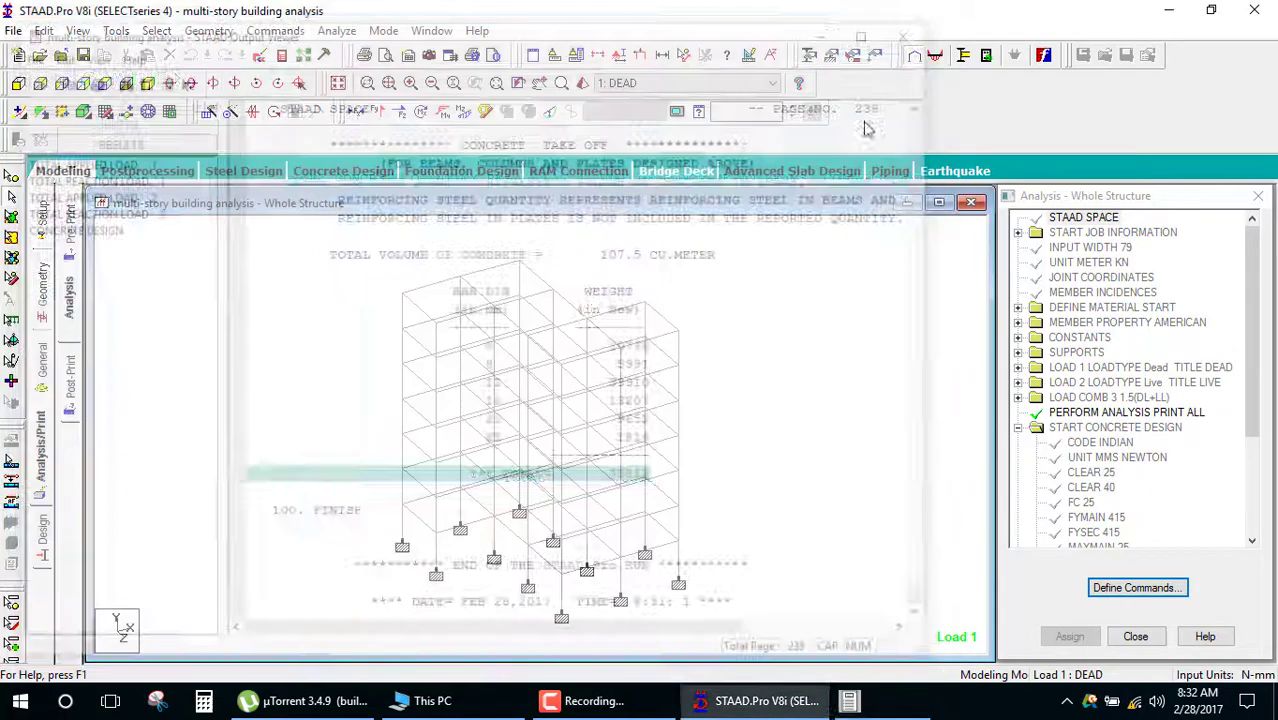